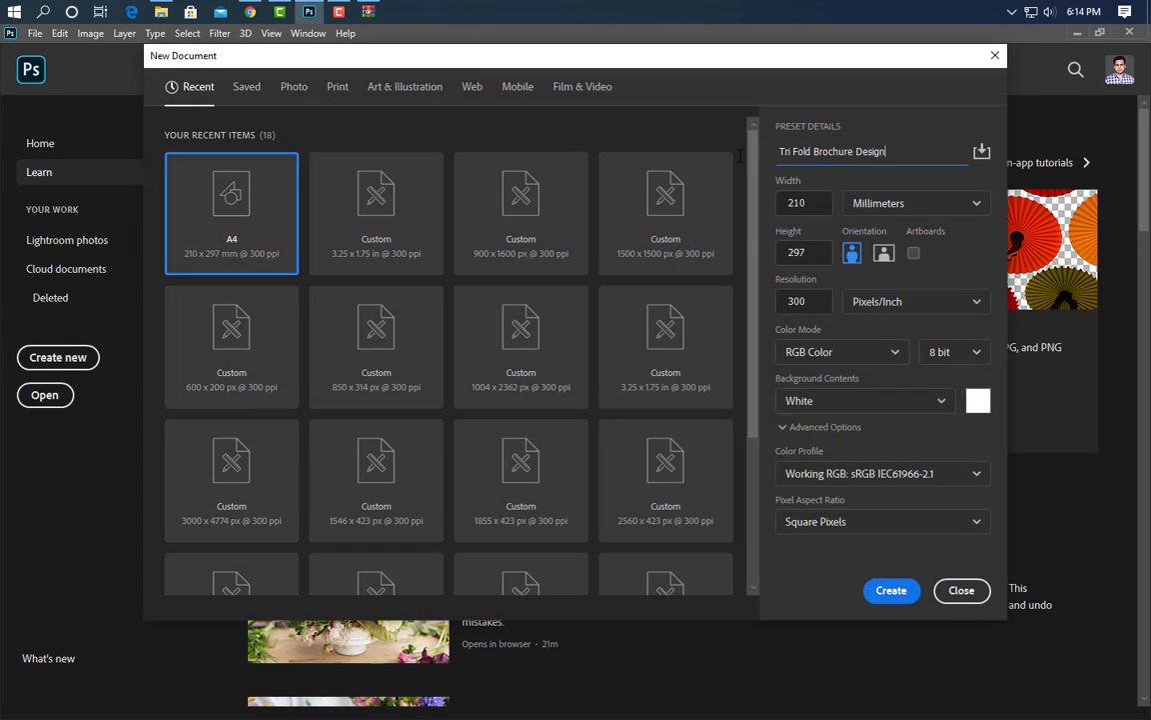
# Create the Tri Fold Brochure Design document in pixels, 3528 wide by 2480 high at 300 pixels/inch.
pyautogui.click(917, 201)
pyautogui.click(866, 231)
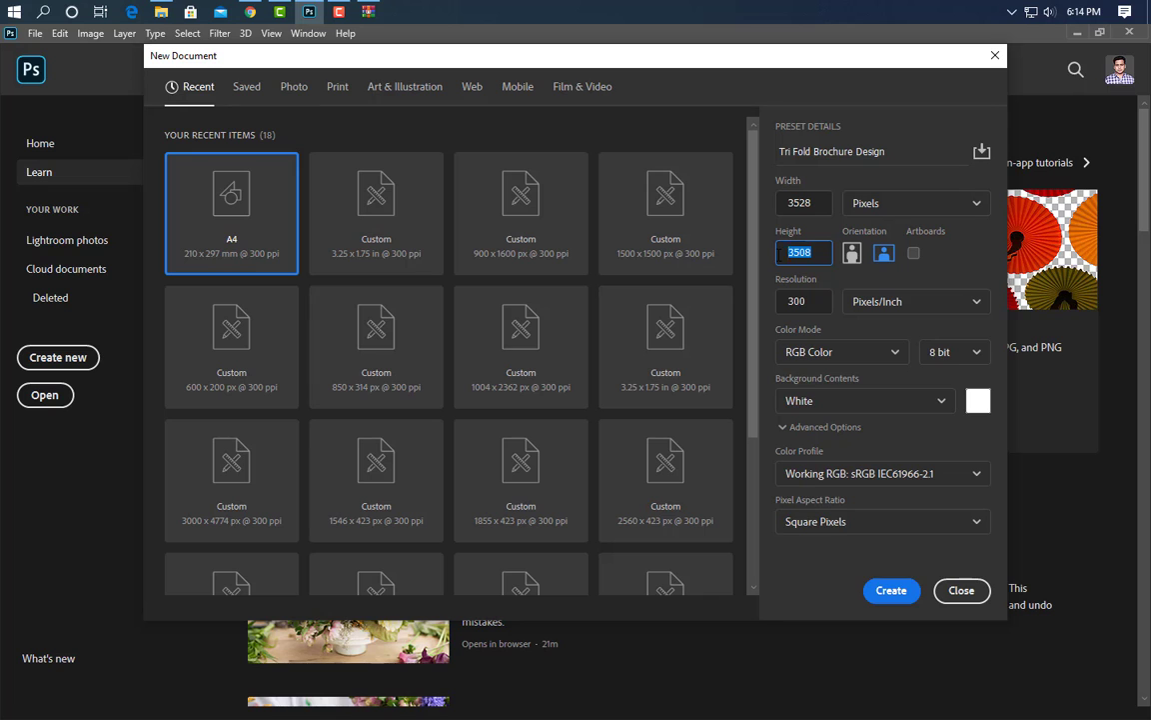
pyautogui.click(884, 595)
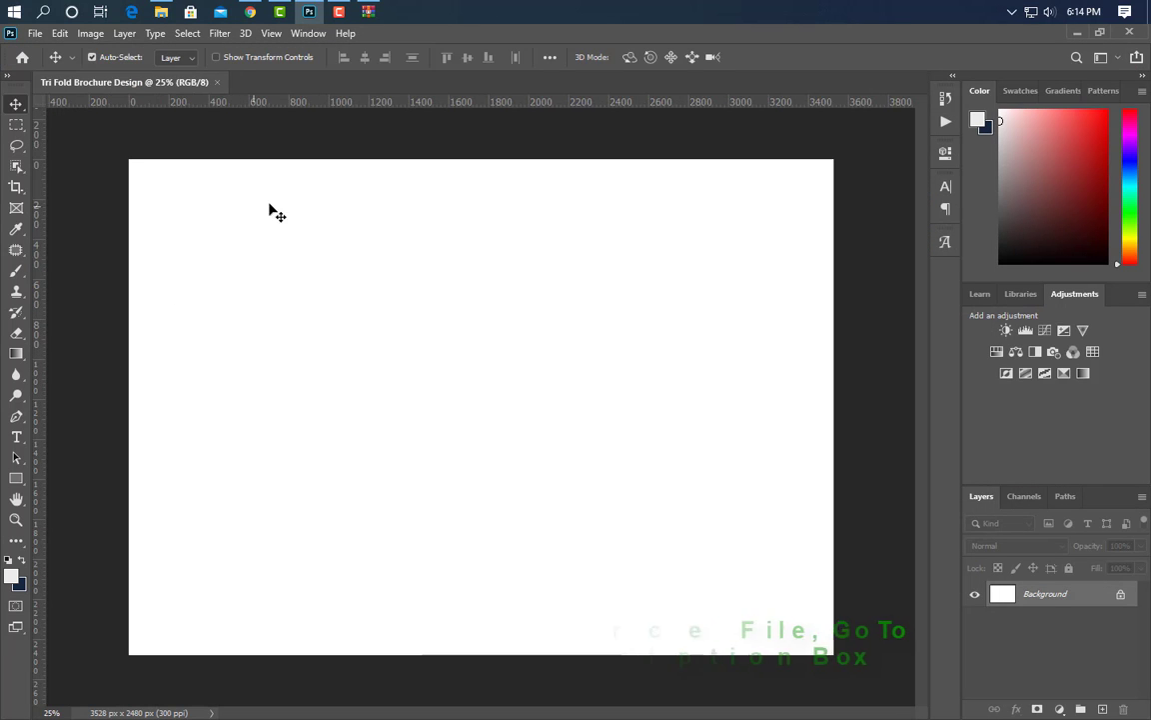
# Add vertical guides at 1176 px and 2352 px to divide the page into three panels.
pyautogui.click(271, 33)
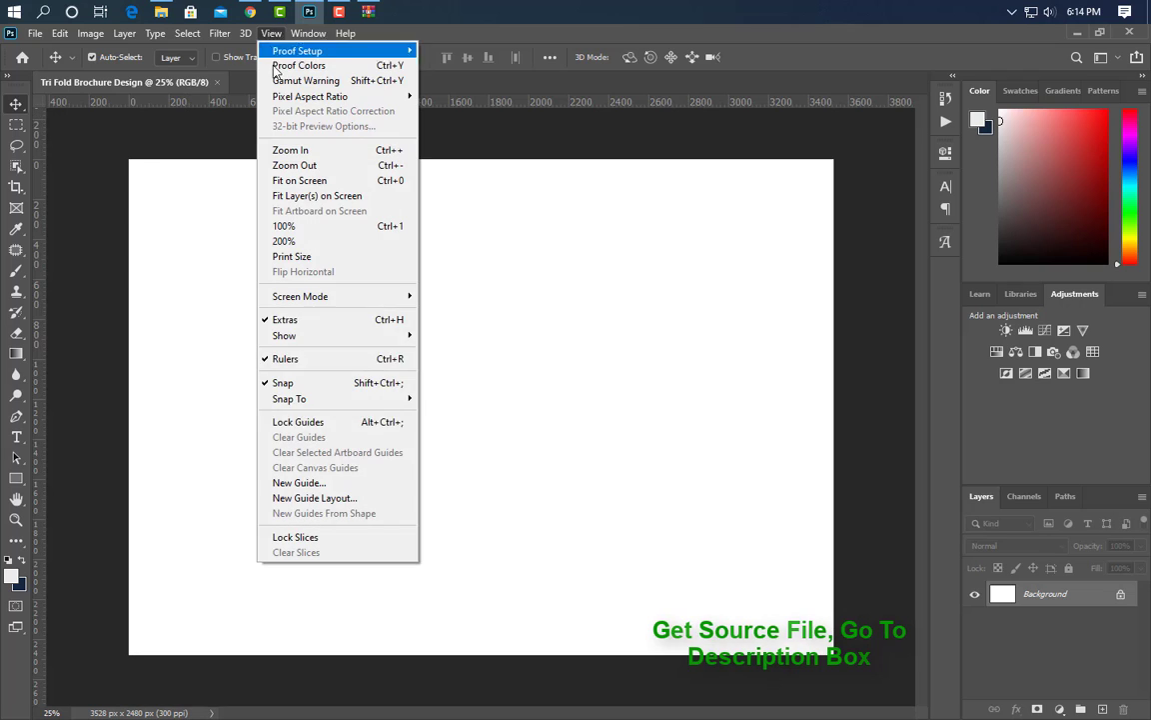
pyautogui.click(318, 482)
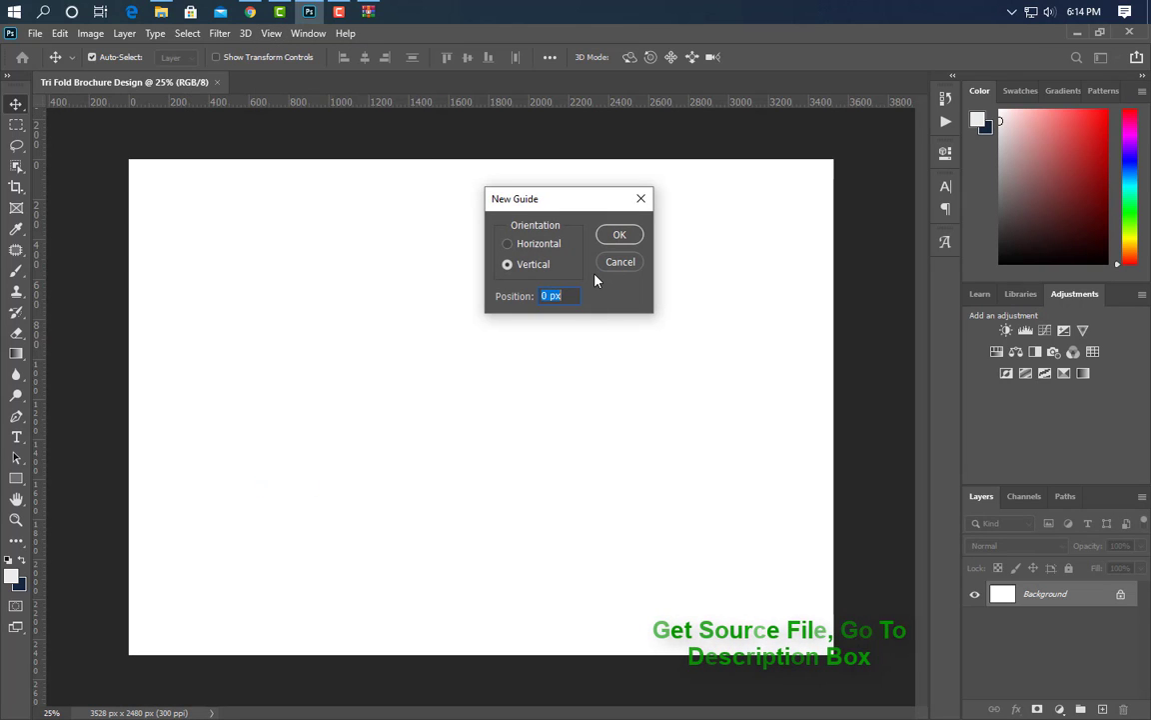
pyautogui.write('1176')
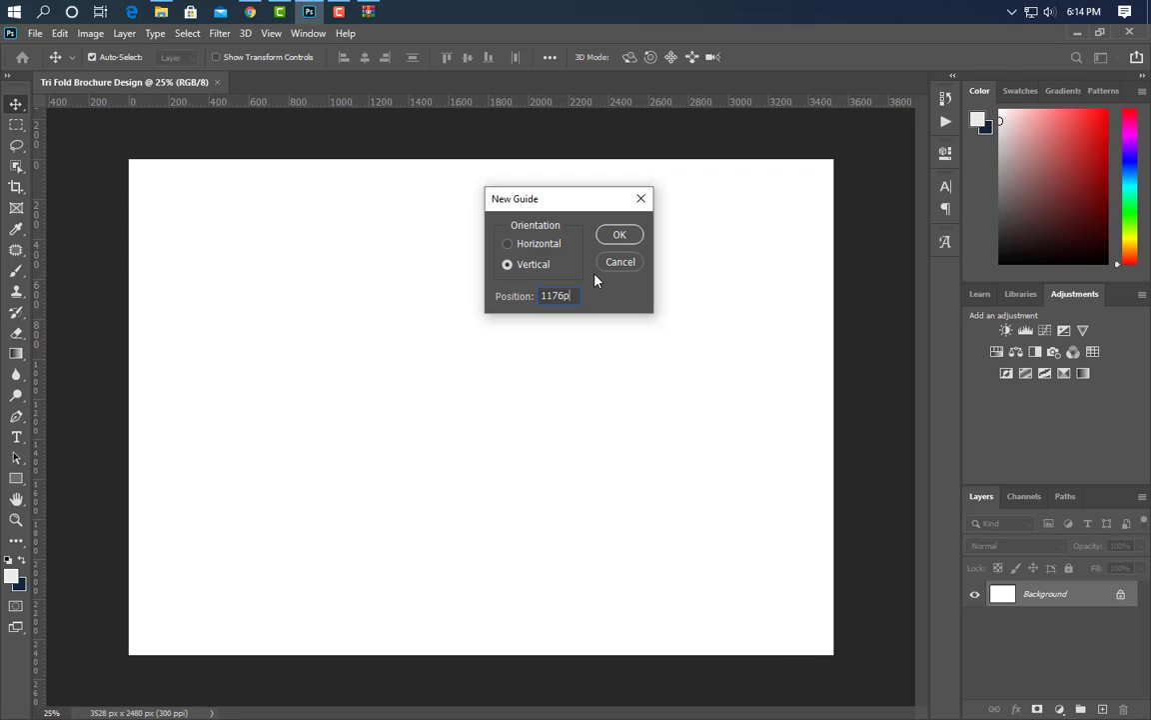
pyautogui.press('Return')
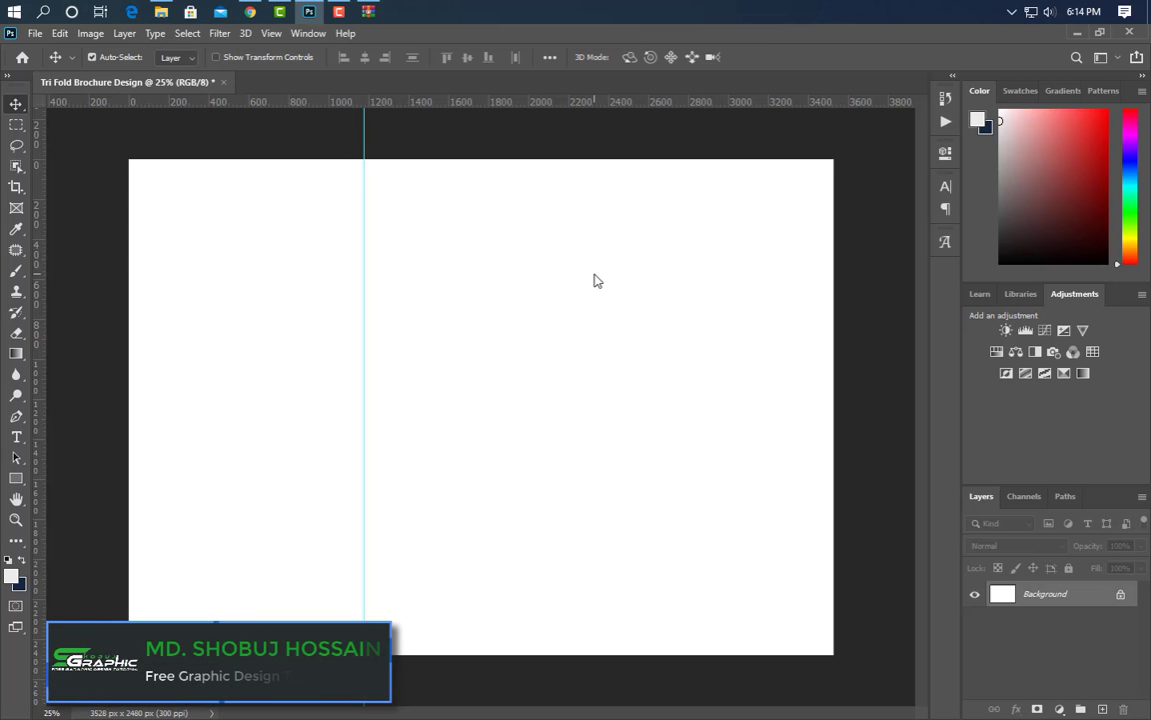
pyautogui.click(271, 33)
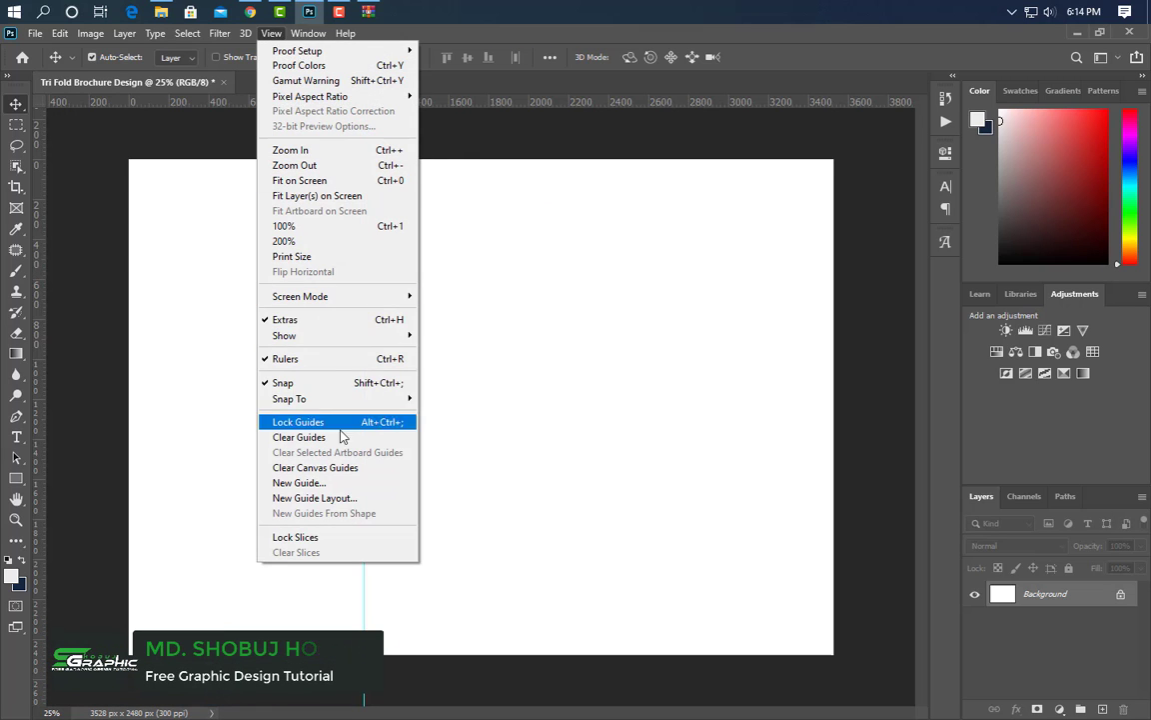
pyautogui.click(299, 482)
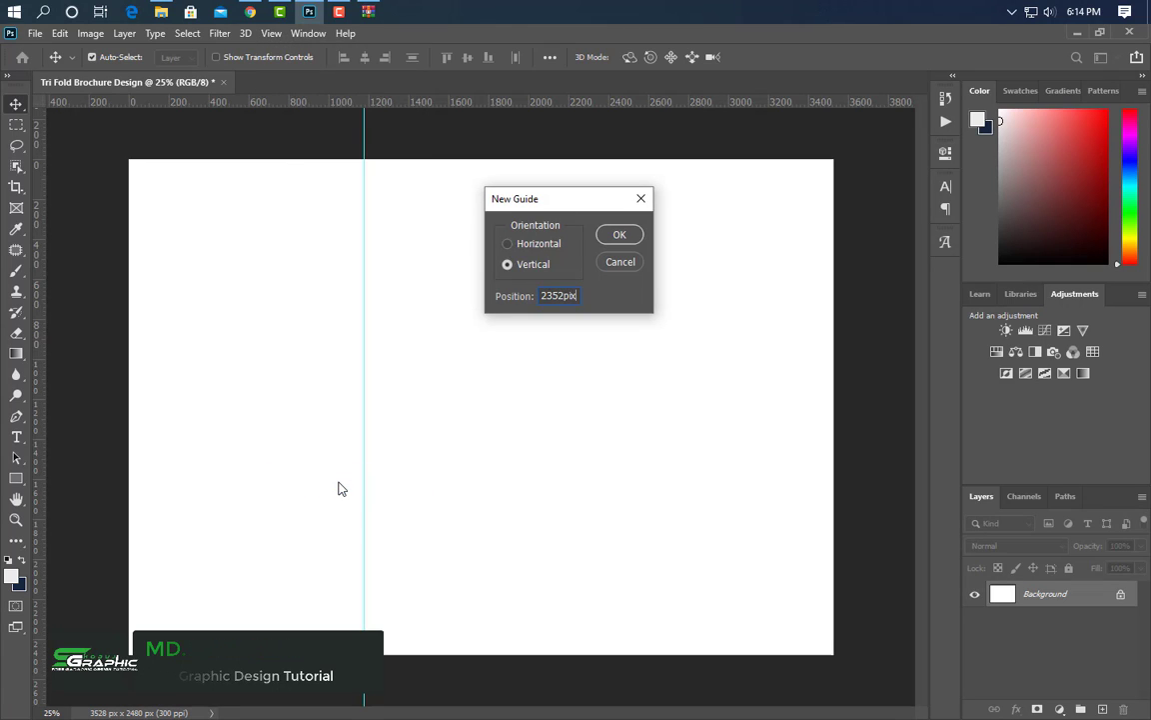
pyautogui.press('Return')
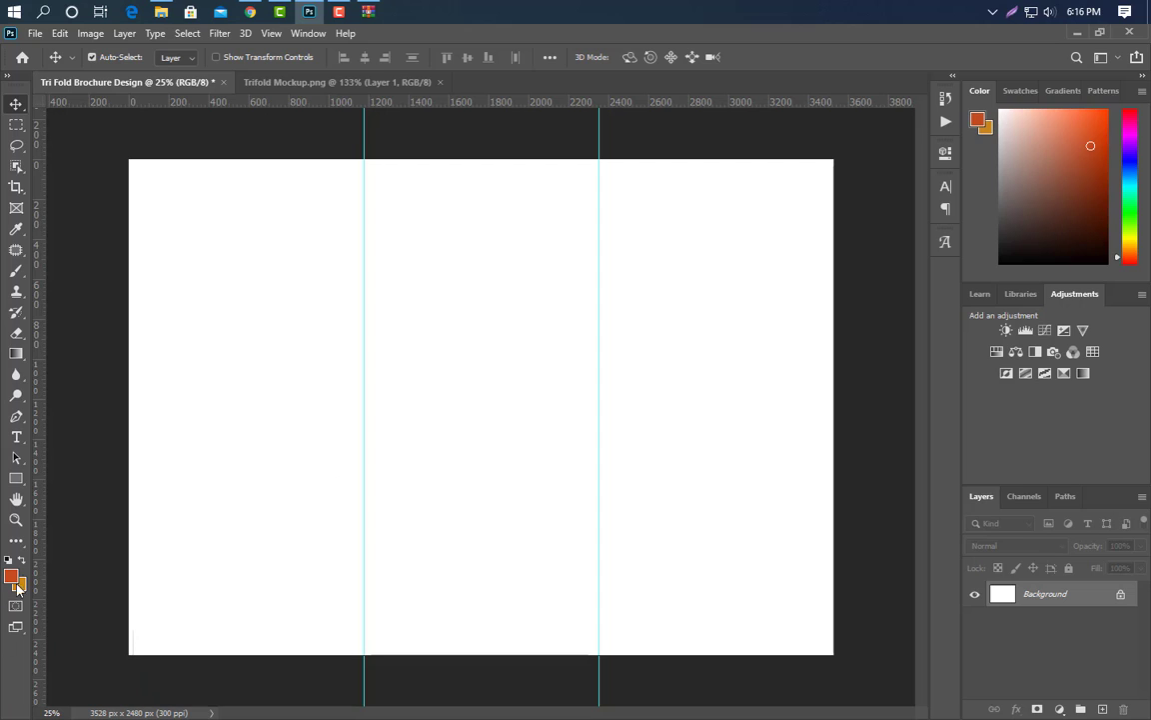
# Draw a large orange-red square near the middle of the page and rotate it 45 degrees into a diamond.
pyautogui.click(16, 479)
pyautogui.moveTo(311, 257); pyautogui.dragTo(587, 533)
pyautogui.hotkey('ctrl', 't')
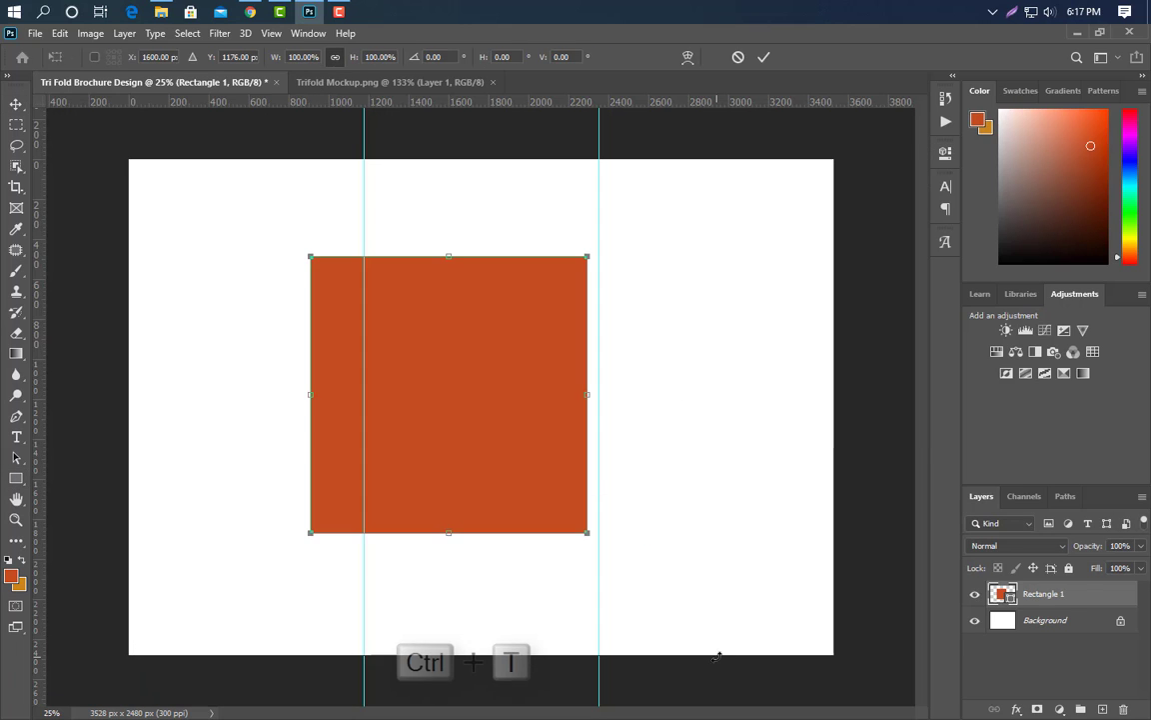
pyautogui.click(428, 57)
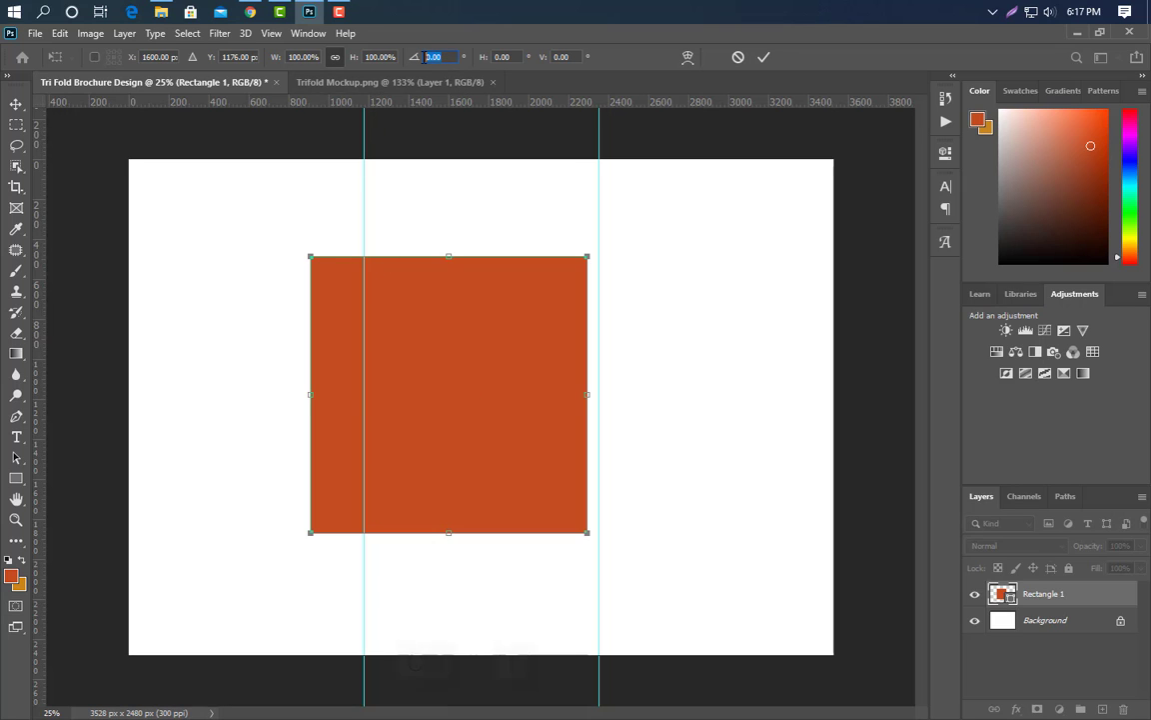
pyautogui.write('45')
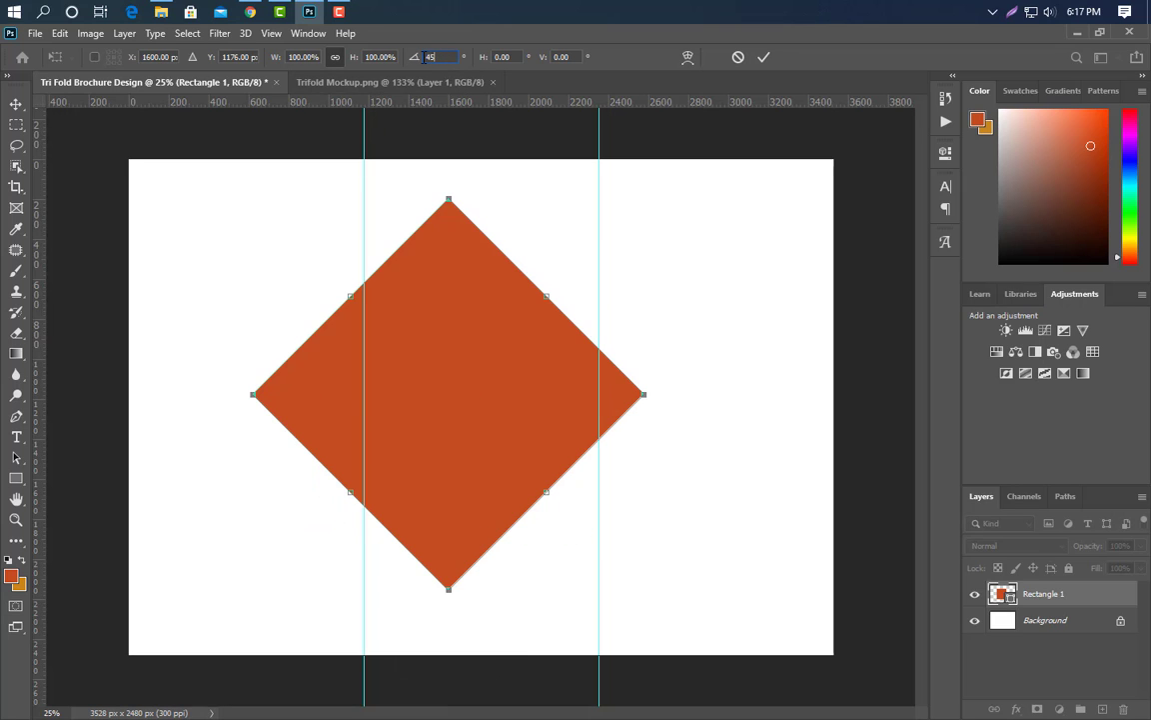
pyautogui.click(764, 59)
pyautogui.click(528, 294)
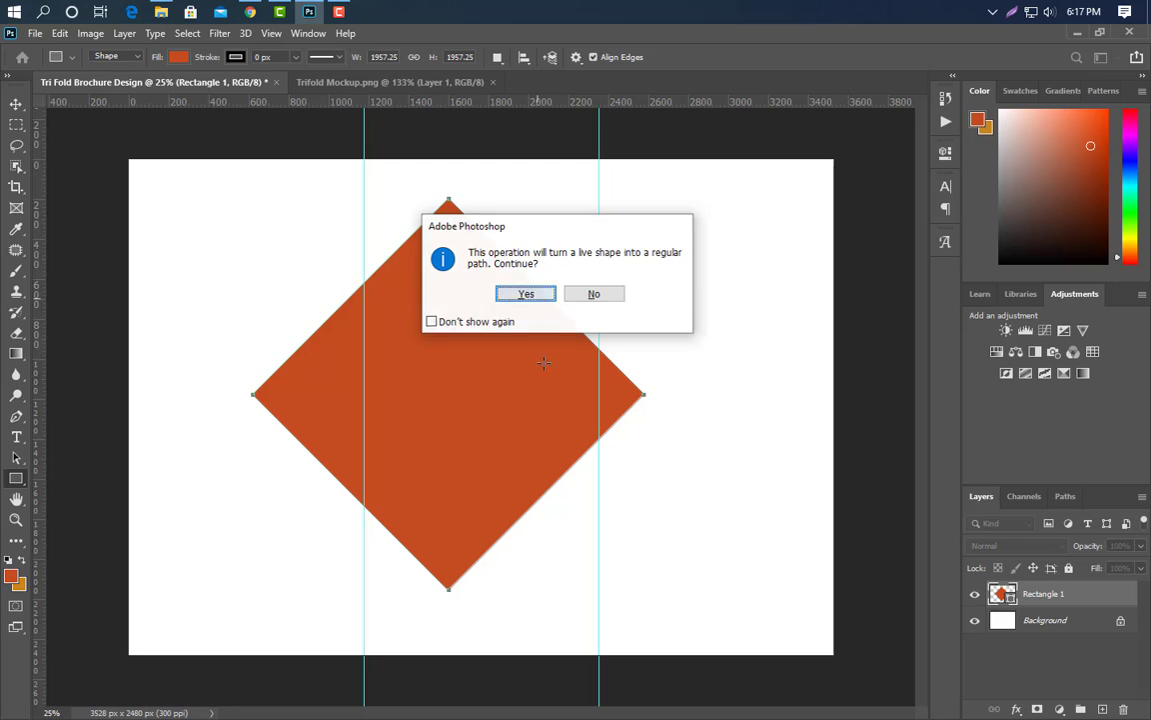
# Scale the diamond to about 4032 px and center it horizontally, lowered so only its upper peak fills the bottom of the page.
pyautogui.scroll(-2, 548, 405)
pyautogui.hotkey('ctrl', 't')
pyautogui.scroll(-1, 517, 398)
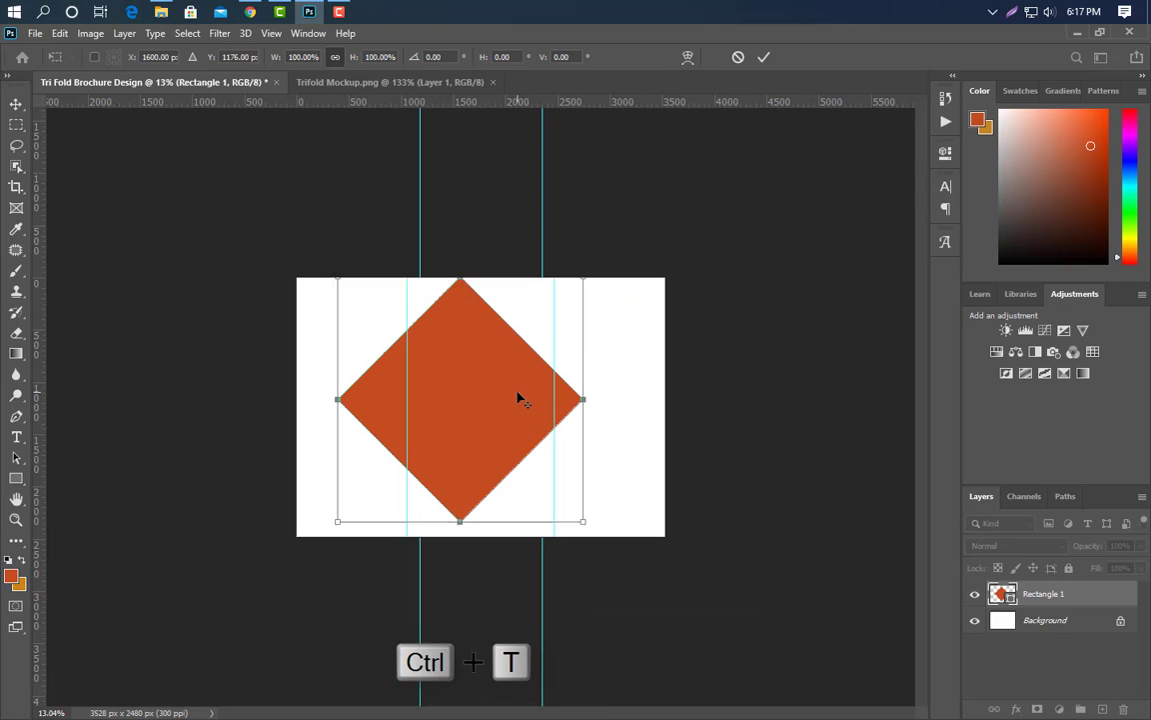
pyautogui.moveTo(466, 502); pyautogui.dragTo(469, 712)
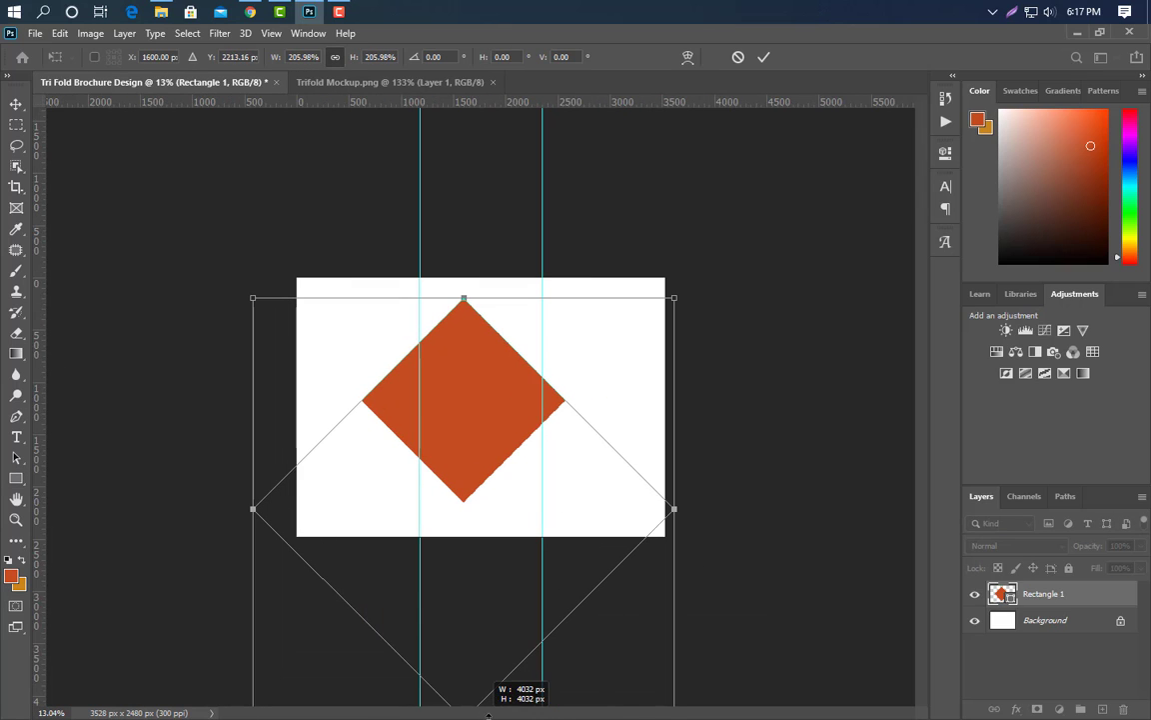
pyautogui.moveTo(479, 466); pyautogui.dragTo(497, 528)
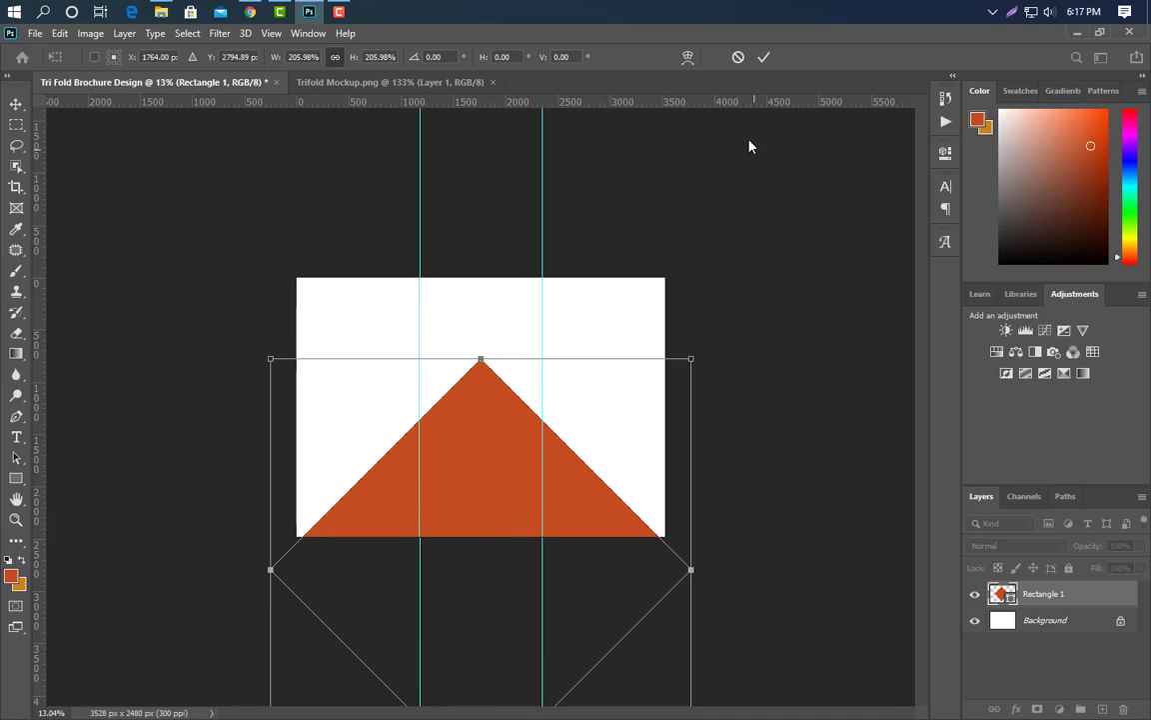
pyautogui.click(763, 60)
# Duplicate the diamond layer and move the copy to the page's upper right, leaving a diagonal white strip between both shapes.
pyautogui.scroll(6, 553, 517)
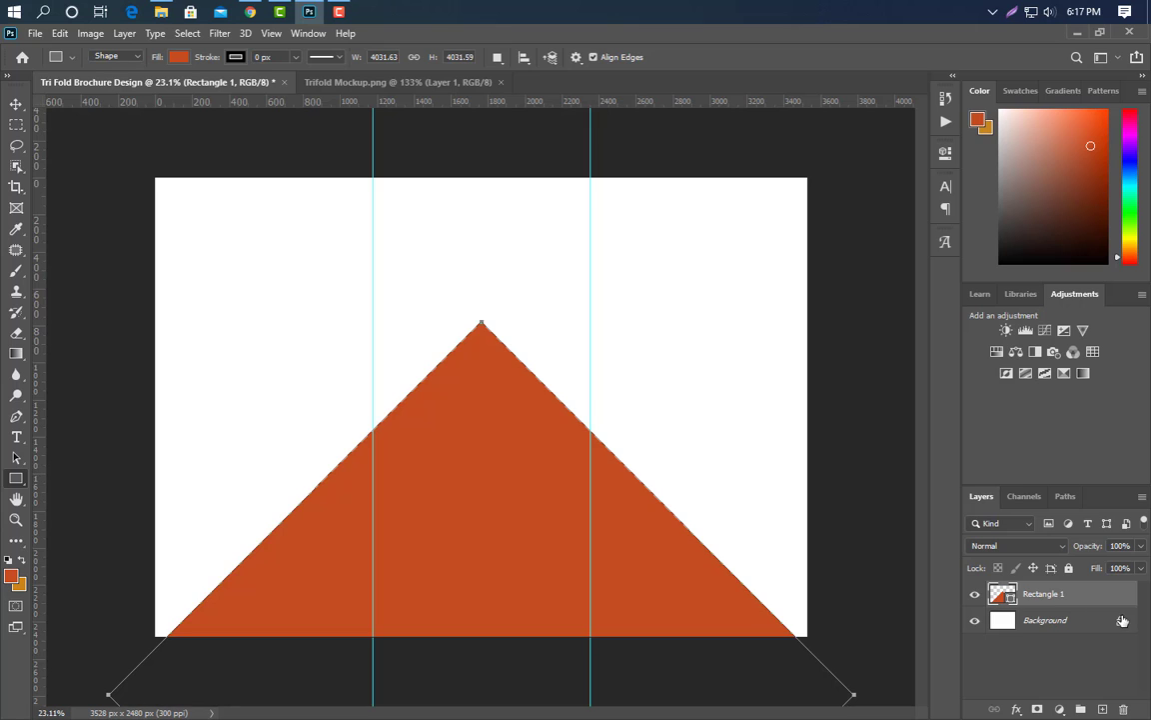
pyautogui.moveTo(1116, 600); pyautogui.dragTo(1103, 708)
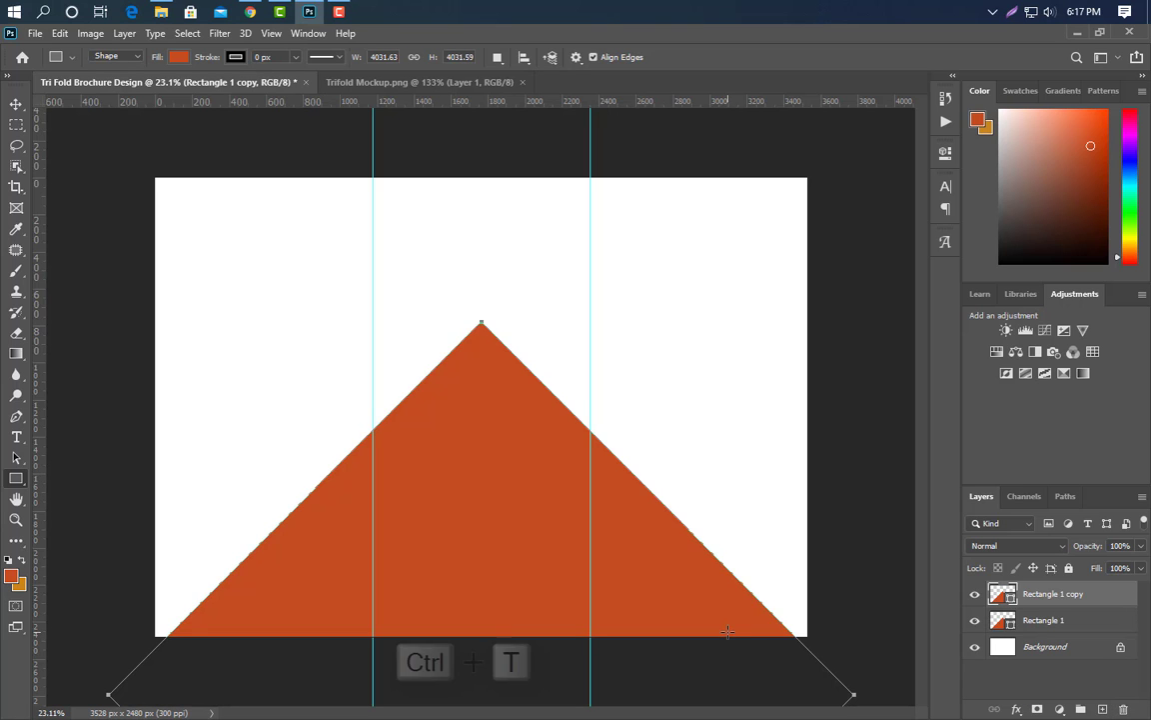
pyautogui.hotkey('ctrl', 't')
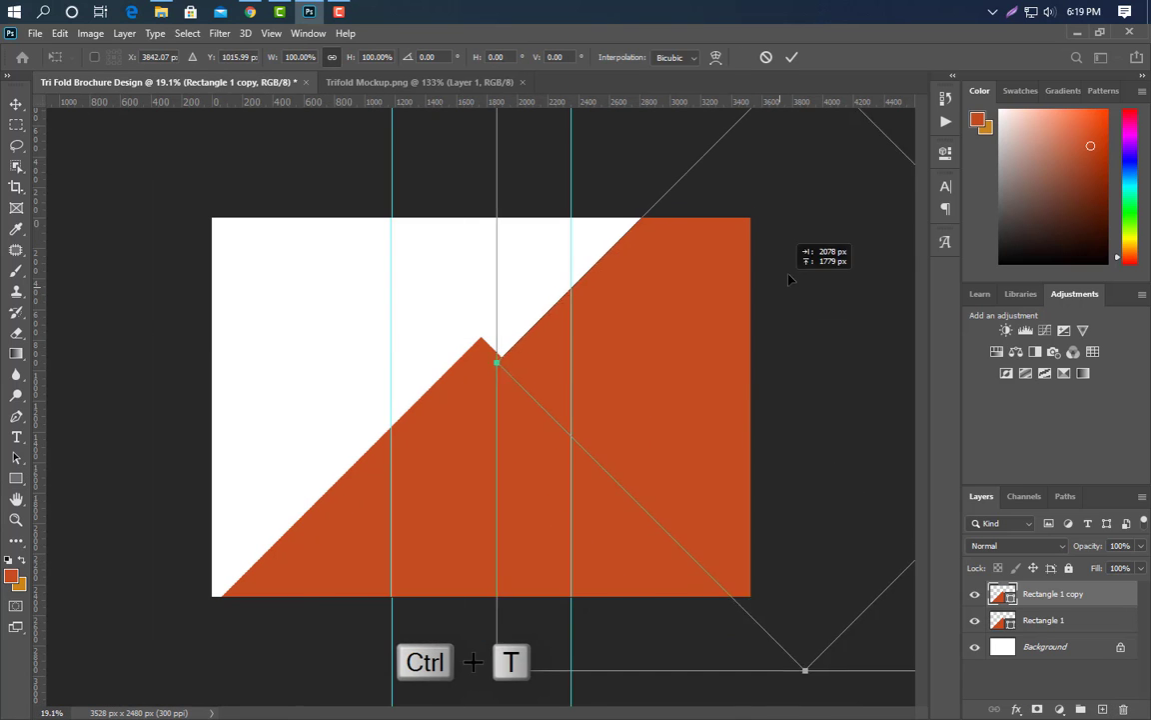
pyautogui.moveTo(709, 246); pyautogui.dragTo(704, 186)
pyautogui.moveTo(636, 387)
pyautogui.mouseDown()
pyautogui.moveTo(648, 398)
pyautogui.moveTo(640, 411)
pyautogui.moveTo(649, 405)
pyautogui.mouseUp()
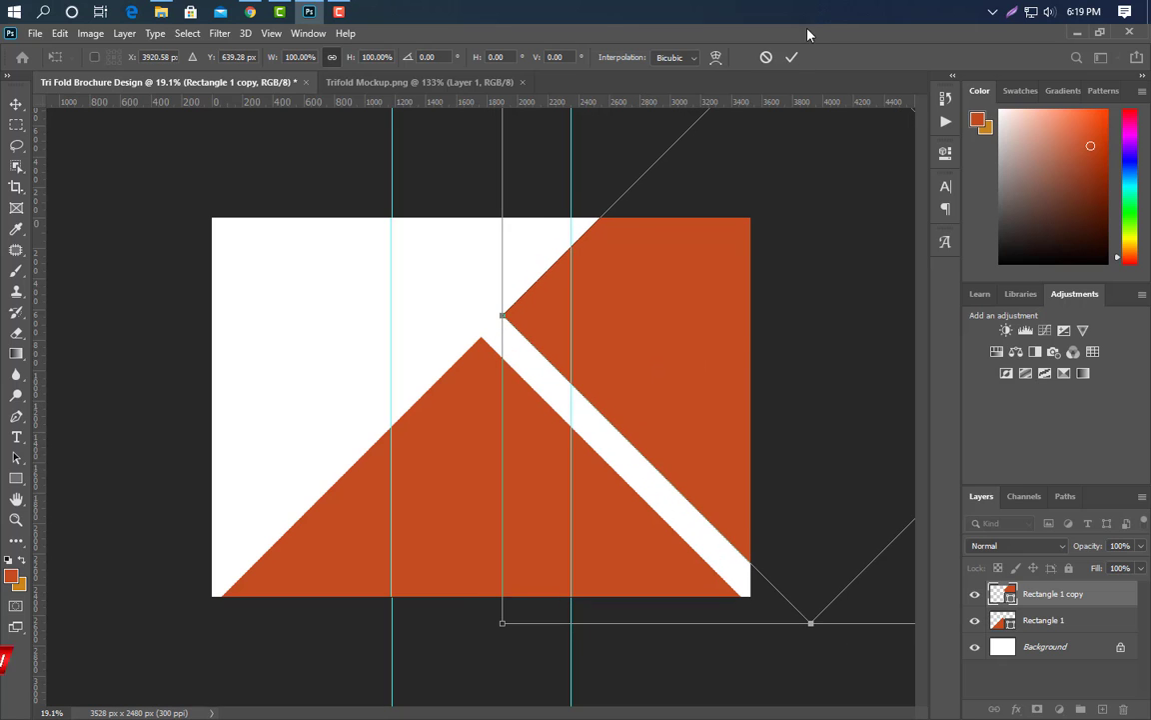
pyautogui.click(791, 56)
# Apply a linear Gradient Overlay from c34d20 to c9861d at 0 degrees to the duplicated diamond.
pyautogui.hotkey('ctrl', '0')
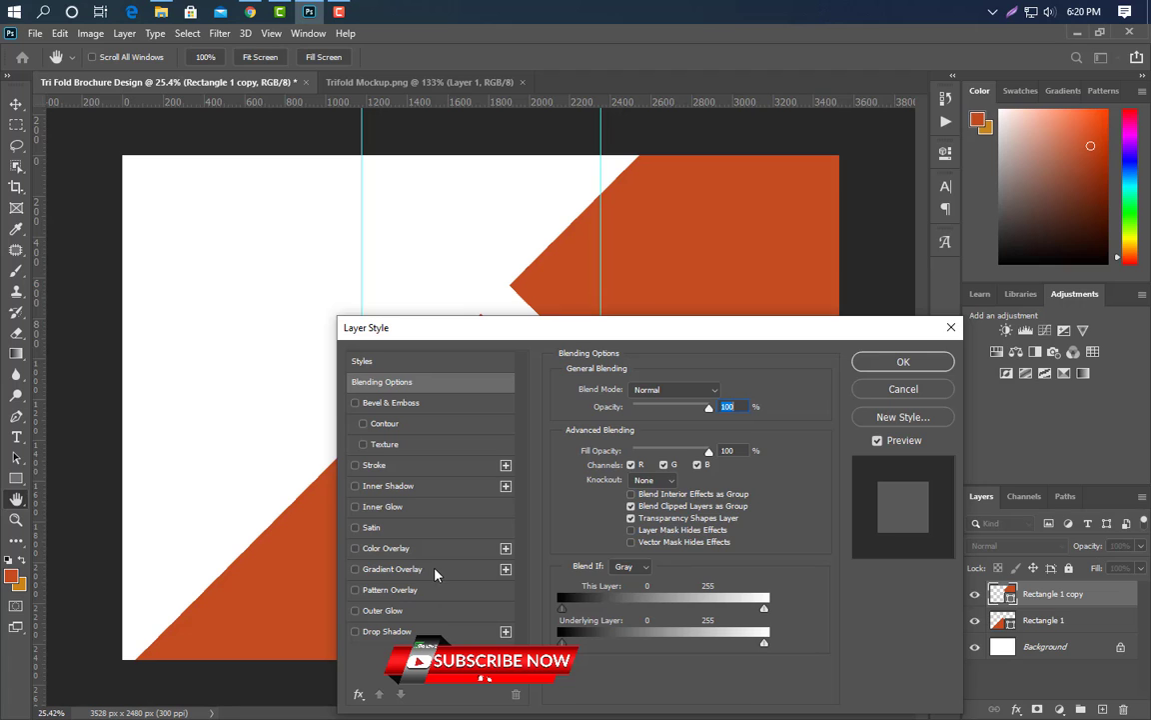
pyautogui.click(436, 572)
pyautogui.click(637, 436)
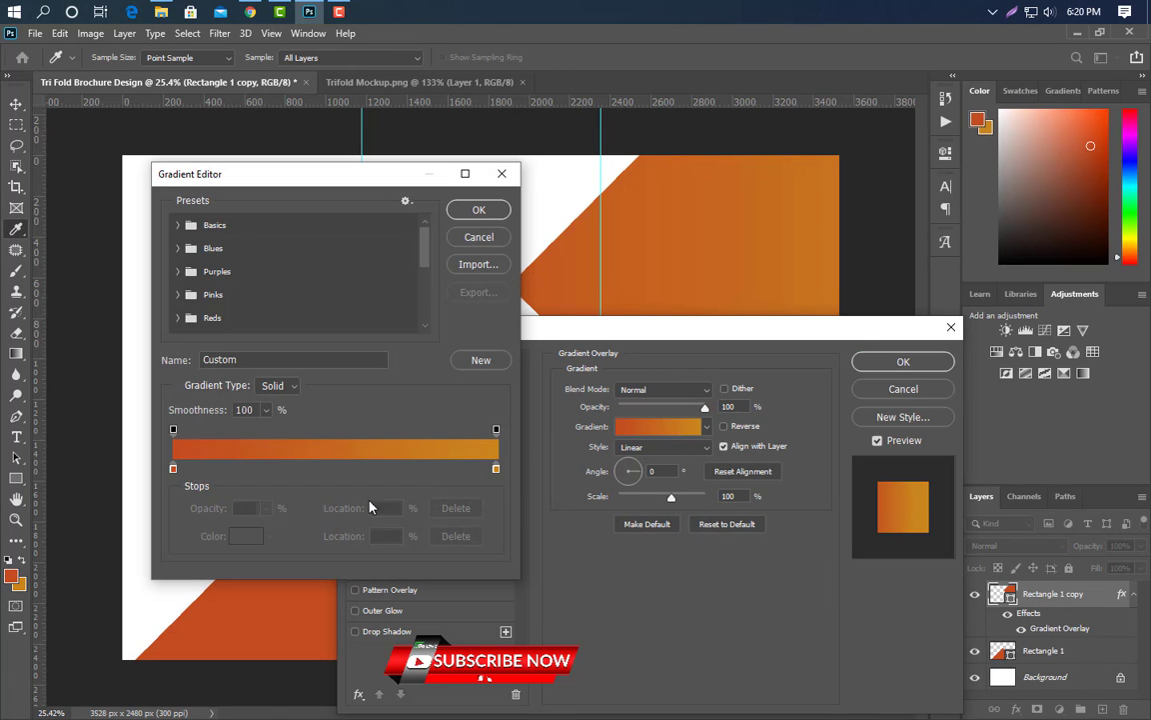
pyautogui.click(173, 467)
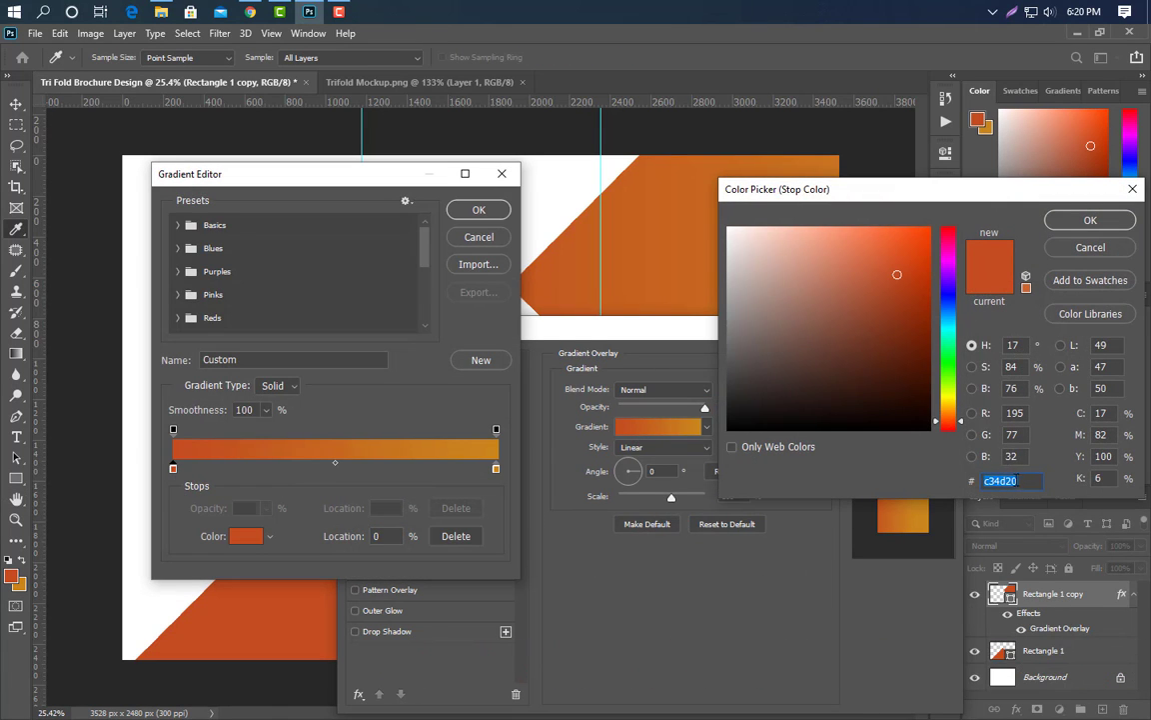
pyautogui.click(1094, 224)
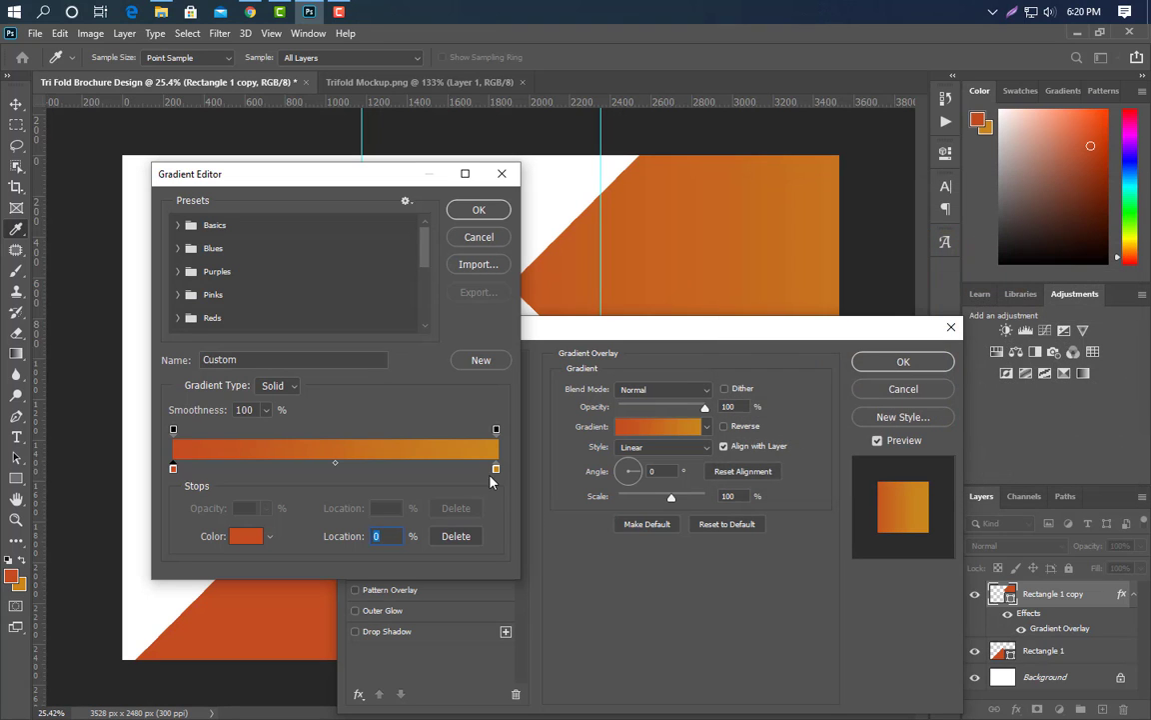
pyautogui.doubleClick(496, 469)
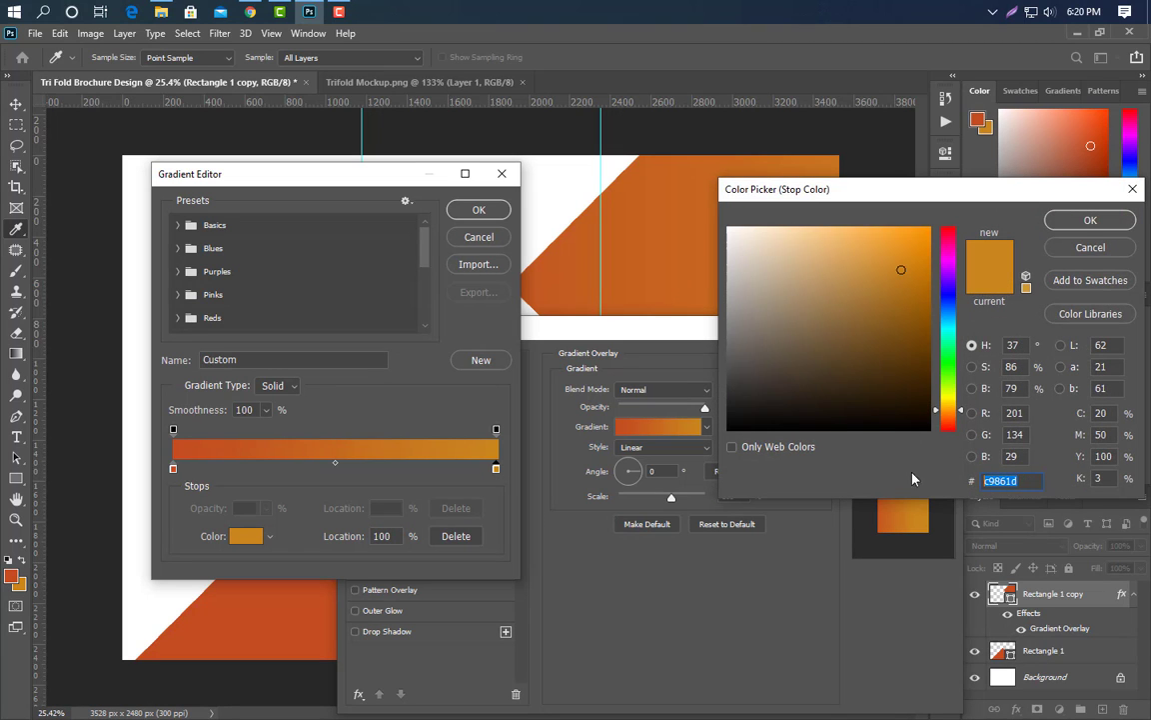
pyautogui.click(1090, 220)
pyautogui.click(484, 208)
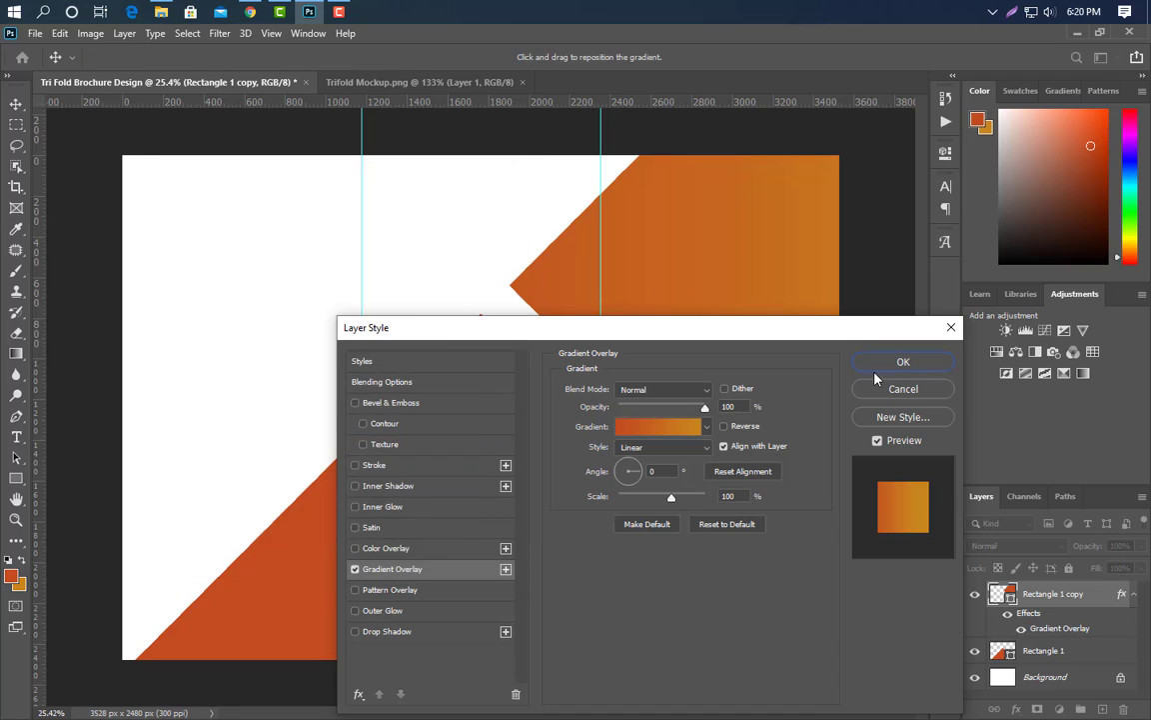
pyautogui.click(902, 362)
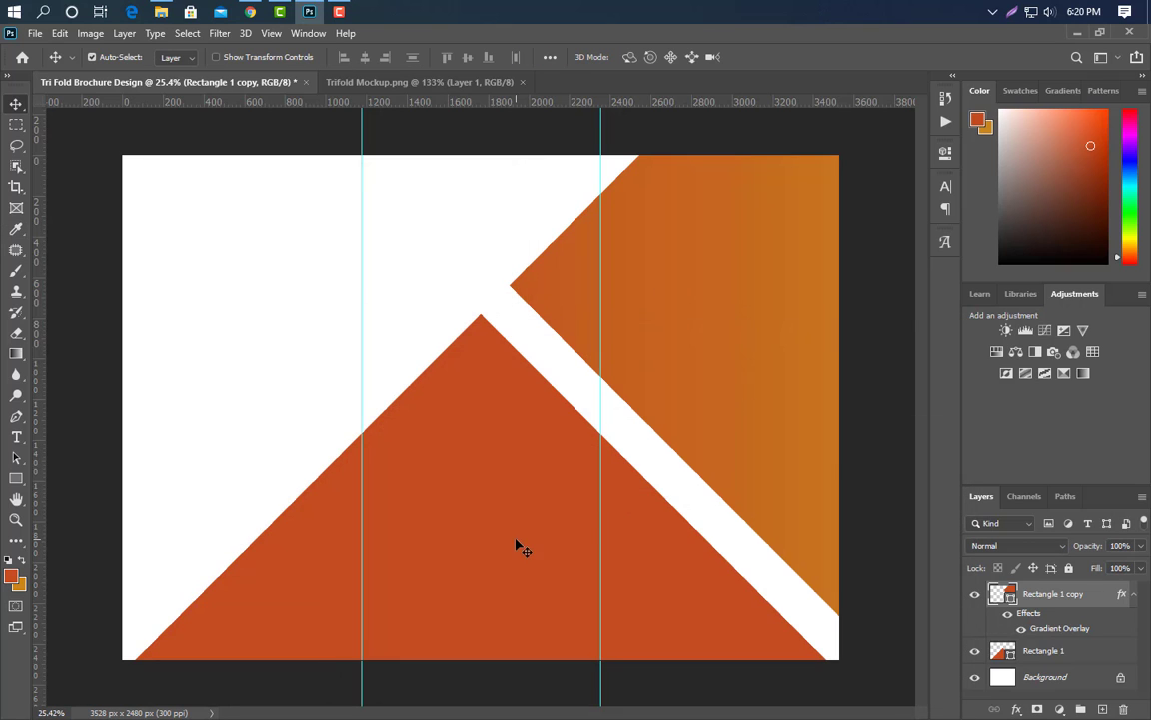
# Apply the same orange Gradient Overlay to the original diamond and reposition the gradient so the darker orange covers more of its left side.
pyautogui.click(1044, 652)
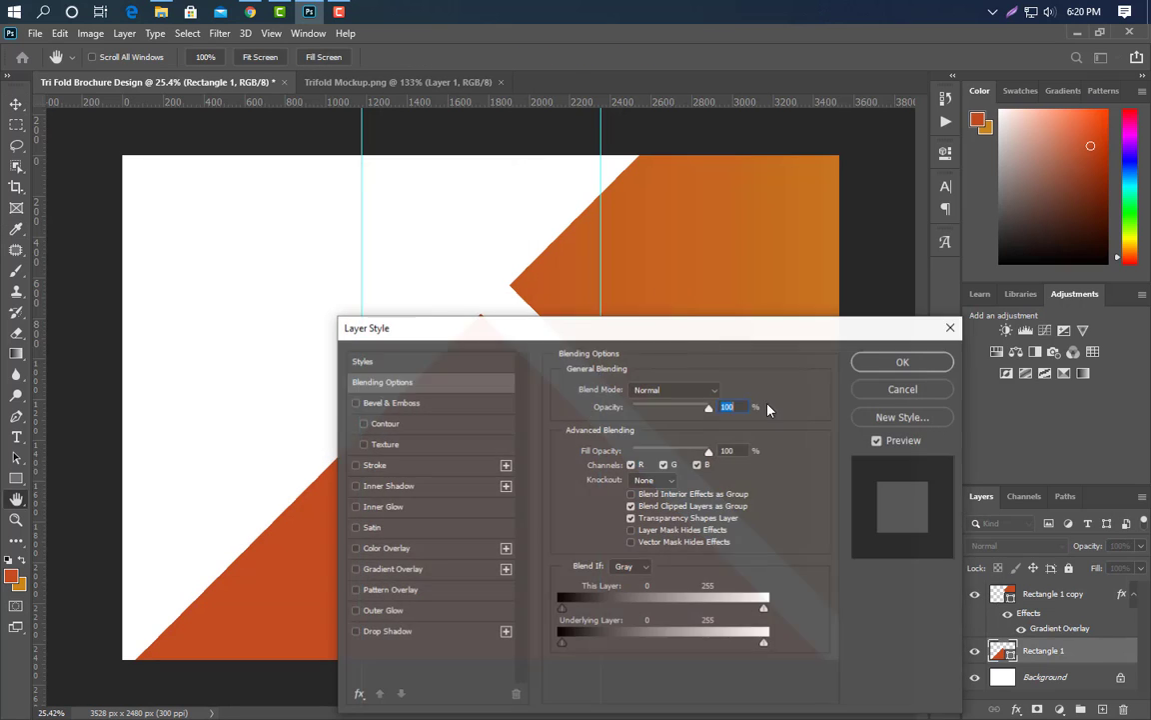
pyautogui.moveTo(685, 331); pyautogui.dragTo(1062, 125)
pyautogui.click(838, 373)
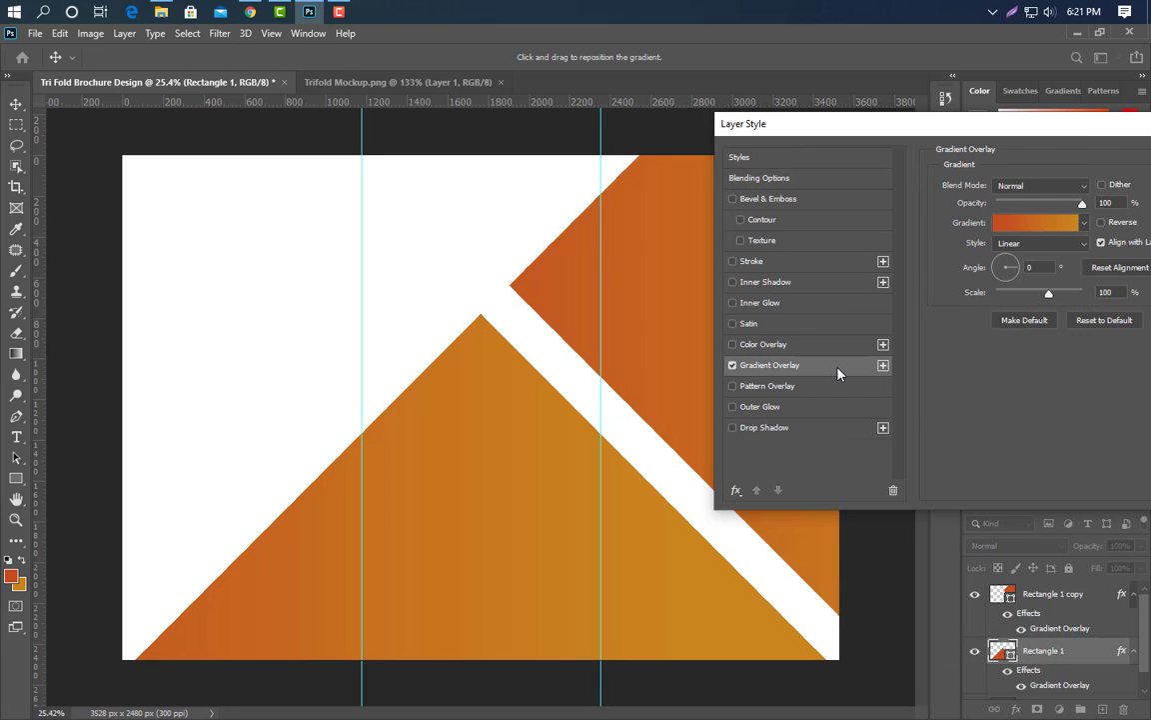
pyautogui.moveTo(459, 587)
pyautogui.mouseDown()
pyautogui.moveTo(691, 587)
pyautogui.moveTo(440, 592)
pyautogui.mouseUp()
pyautogui.moveTo(900, 123); pyautogui.dragTo(390, 223)
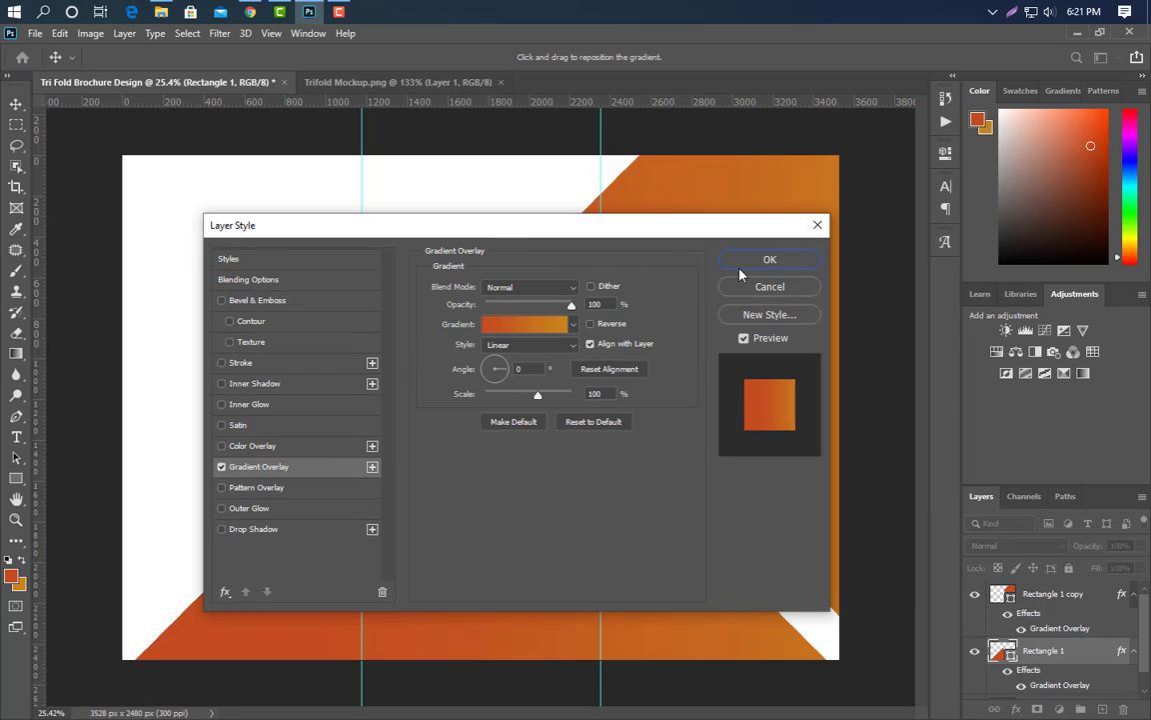
pyautogui.press('Return')
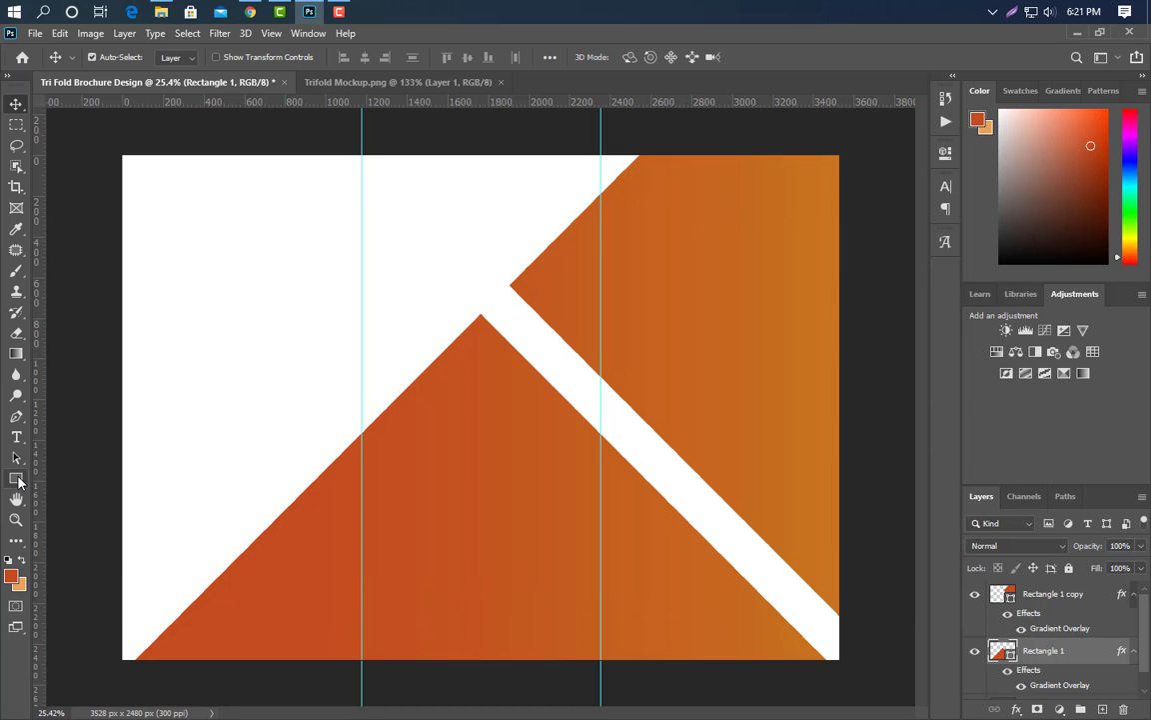
# Draw a circle of 704 px diameter with the Ellipse tool over the upper-right orange shape, stacked above that shape's layer.
pyautogui.click(16, 479)
pyautogui.click(90, 508)
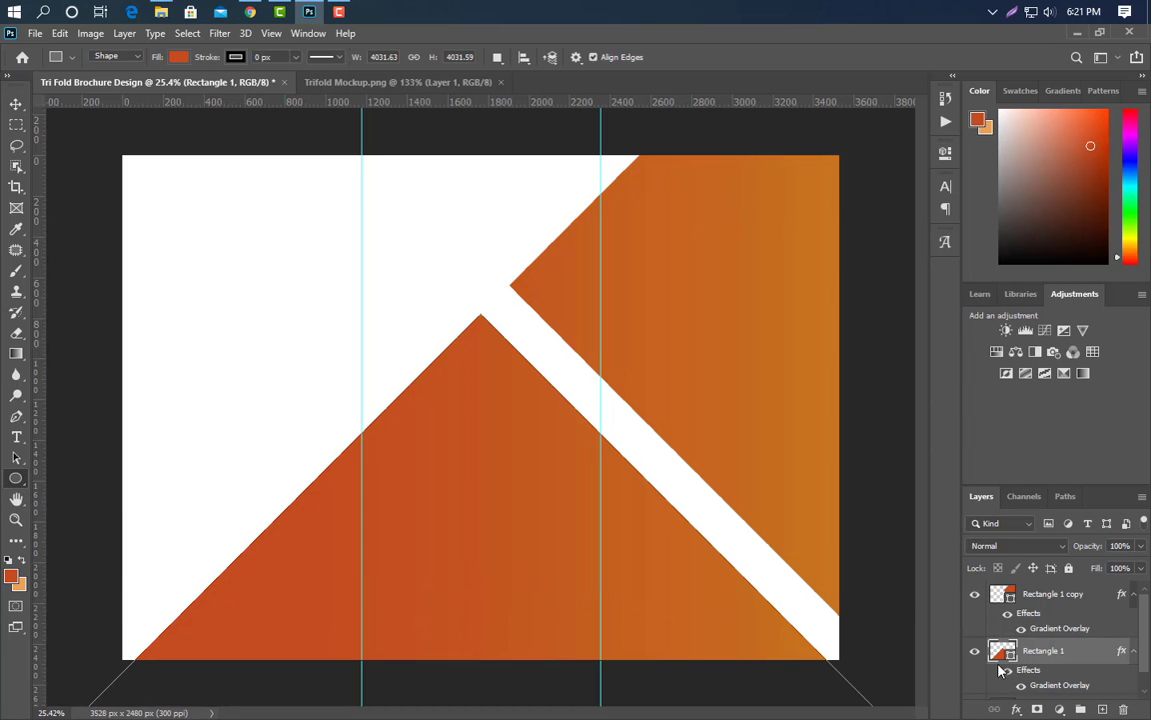
pyautogui.click(1082, 599)
pyautogui.click(1102, 709)
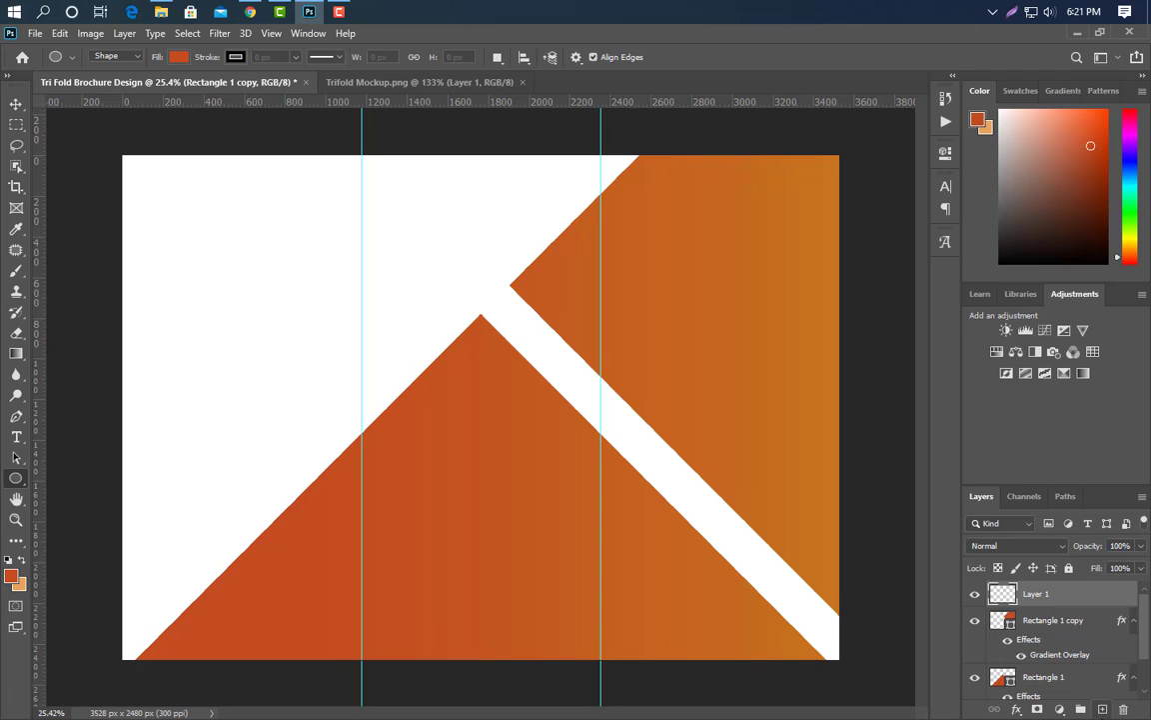
pyautogui.moveTo(624, 271); pyautogui.dragTo(765, 457)
pyautogui.click(900, 148)
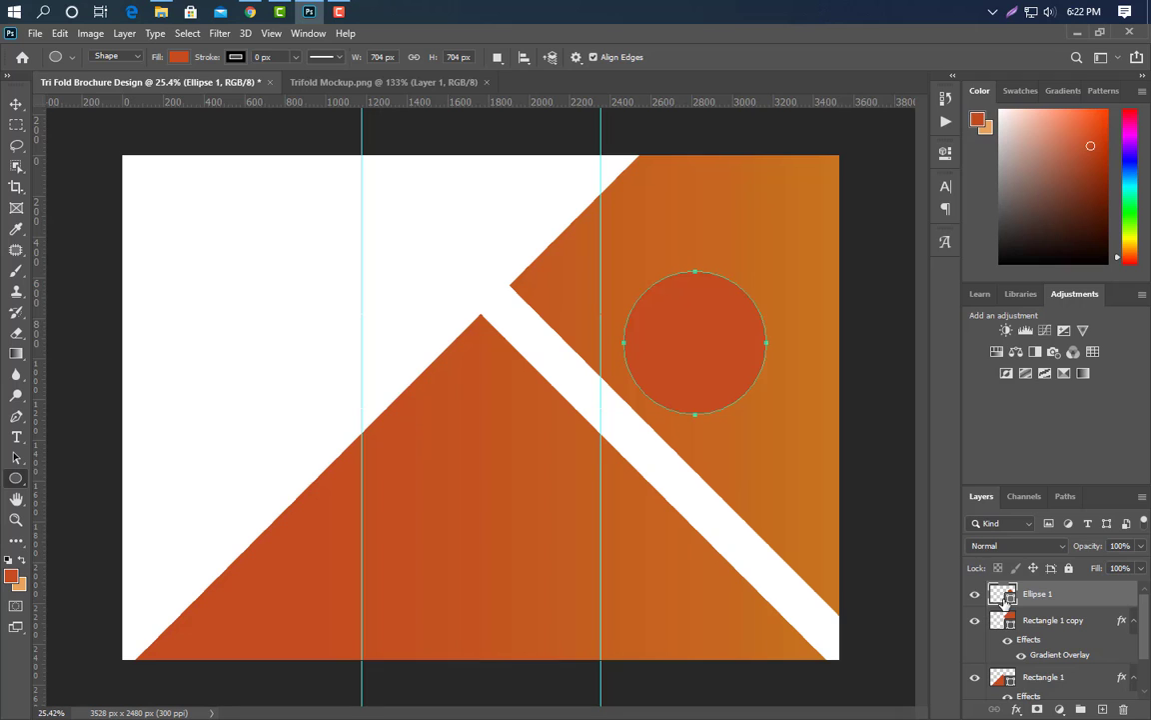
# Change the new circle's fill to white, ffffff.
pyautogui.doubleClick(1009, 597)
pyautogui.click(284, 329)
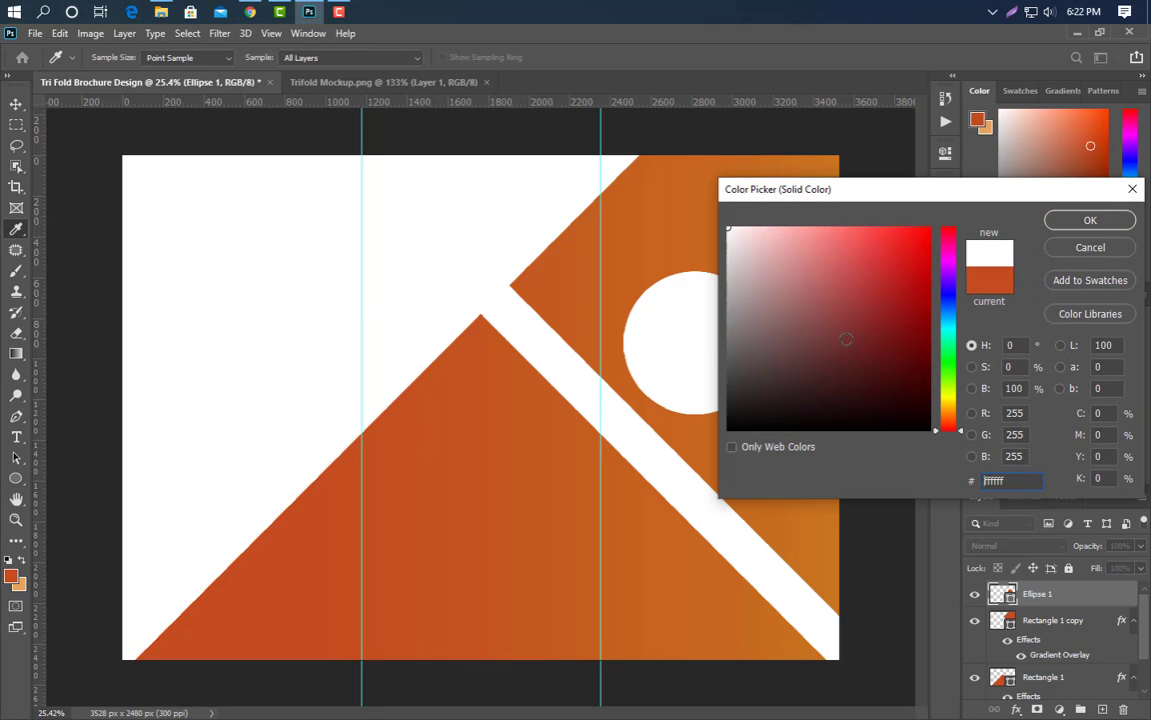
pyautogui.click(1100, 224)
# Duplicate the white circle and enlarge the copy evenly to about 123% around the same centre.
pyautogui.moveTo(1107, 602); pyautogui.dragTo(1100, 707)
pyautogui.hotkey('ctrl', 't')
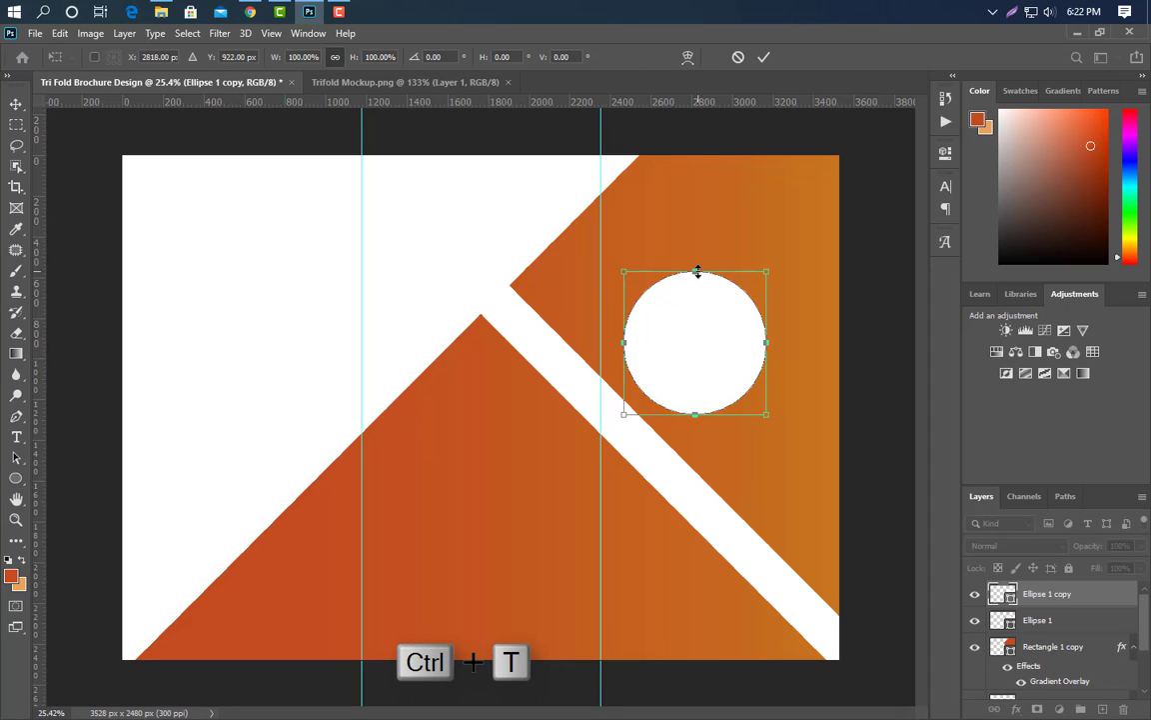
pyautogui.moveTo(696, 267); pyautogui.dragTo(697, 255)
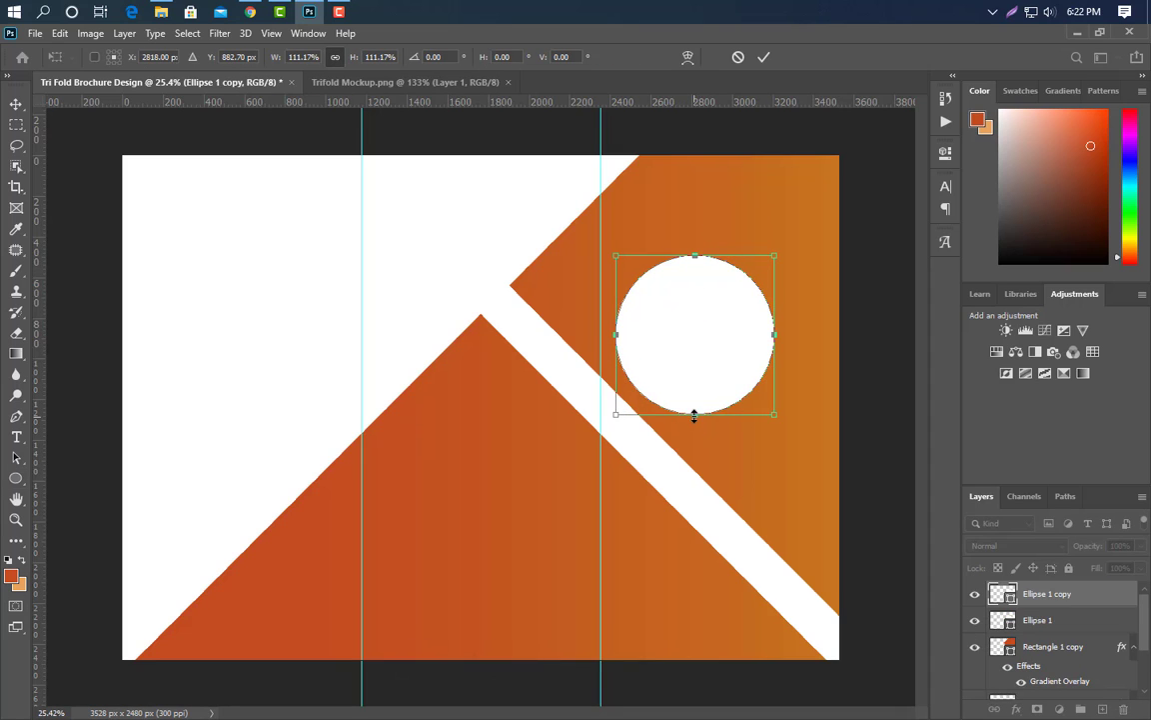
pyautogui.moveTo(695, 416); pyautogui.dragTo(695, 432)
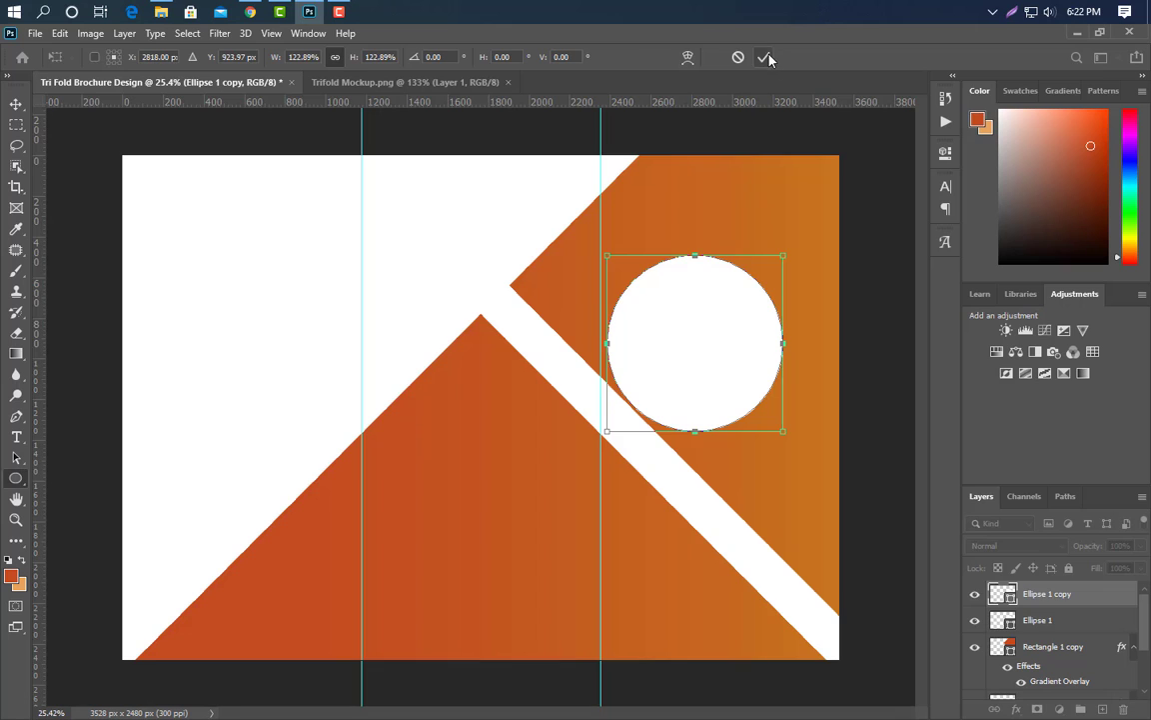
pyautogui.click(769, 60)
# Fill the enlarged circle copy with c7721e sampled from the orange shape and move its layer below the white circle.
pyautogui.click(1009, 624)
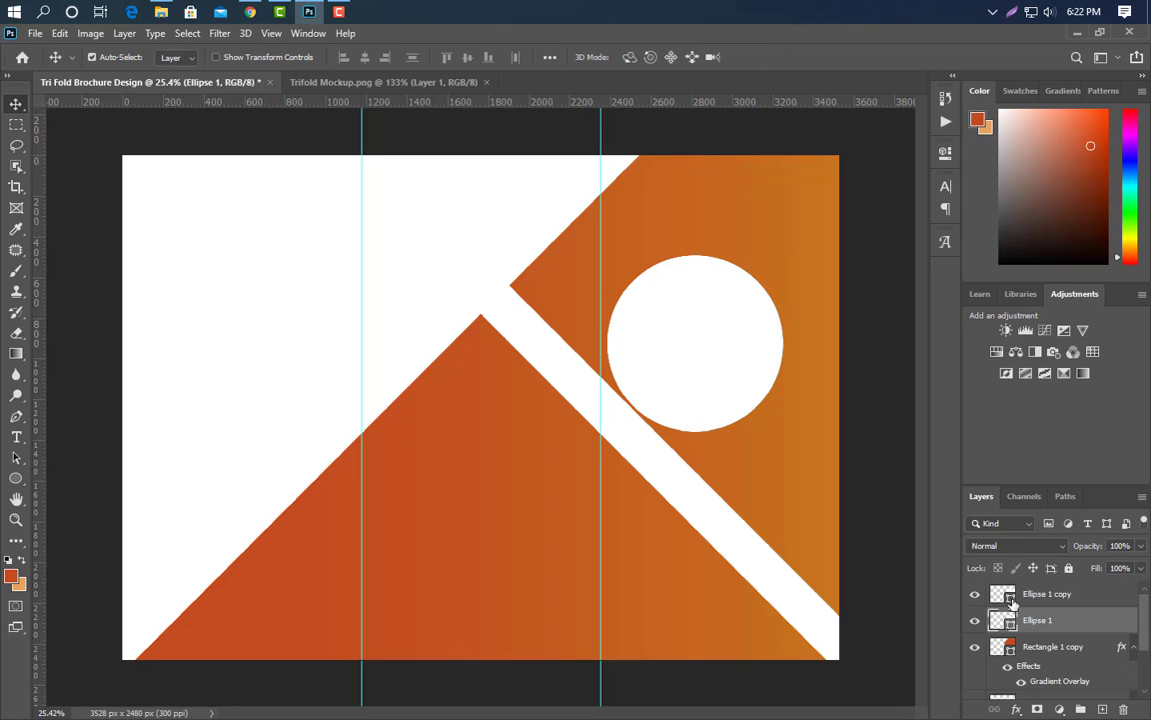
pyautogui.doubleClick(1012, 600)
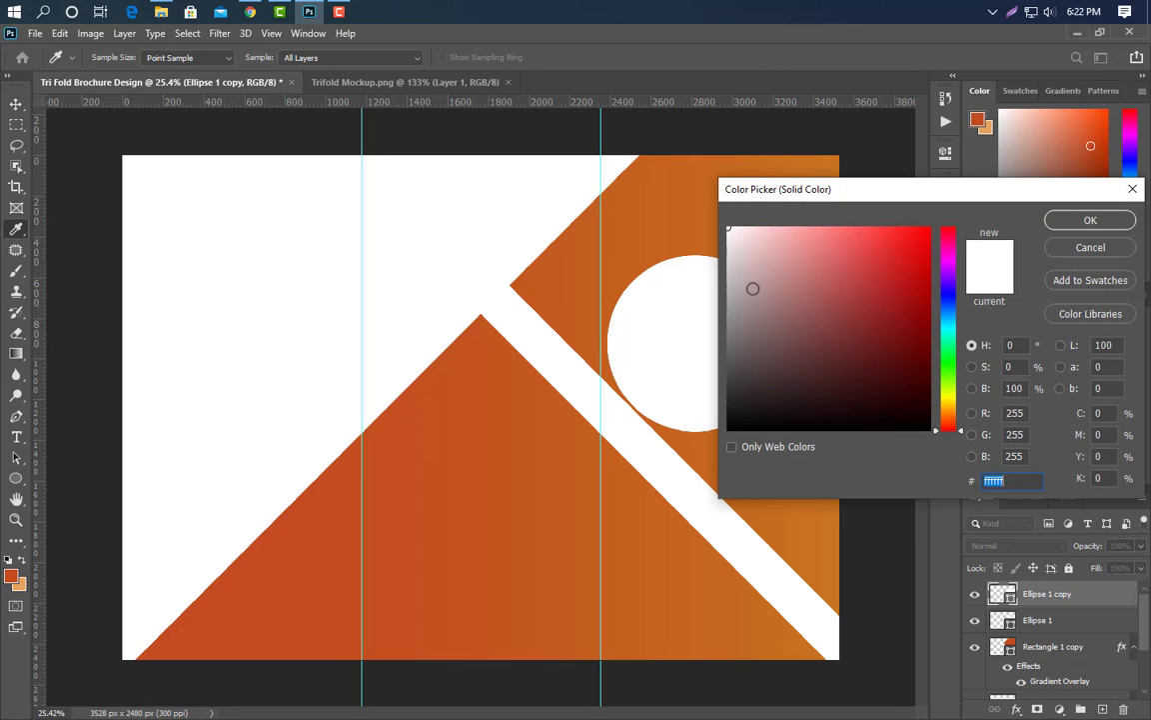
pyautogui.click(831, 160)
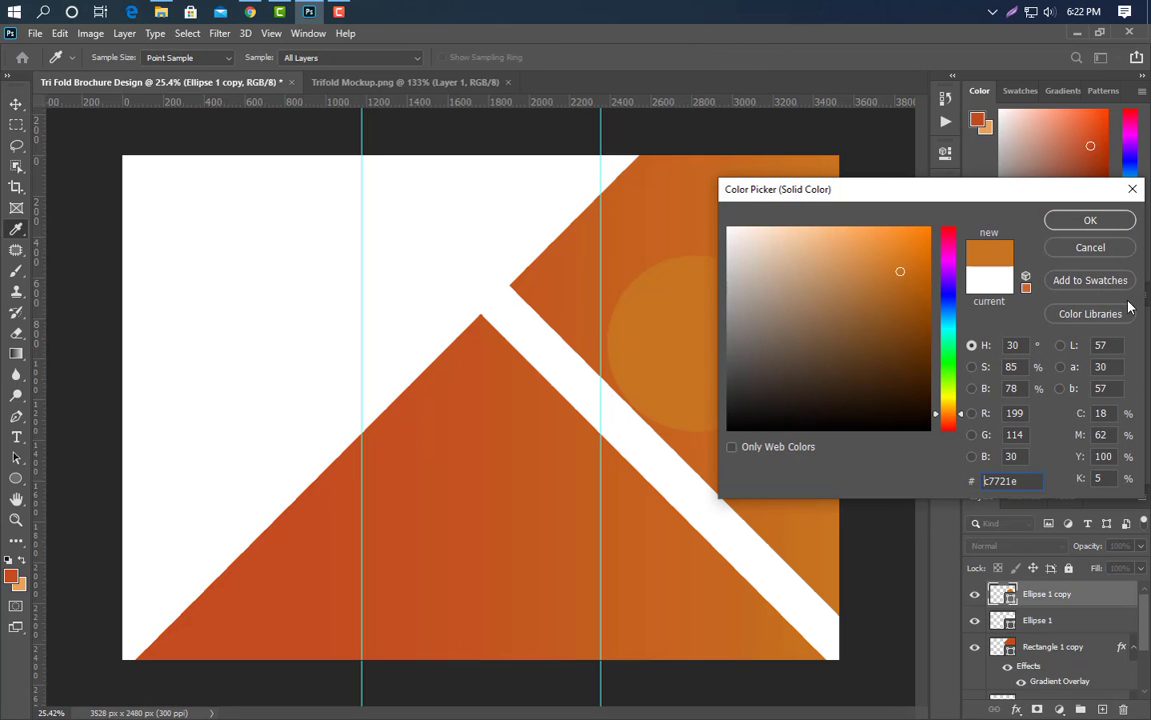
pyautogui.click(1087, 221)
pyautogui.moveTo(1088, 597); pyautogui.dragTo(993, 640)
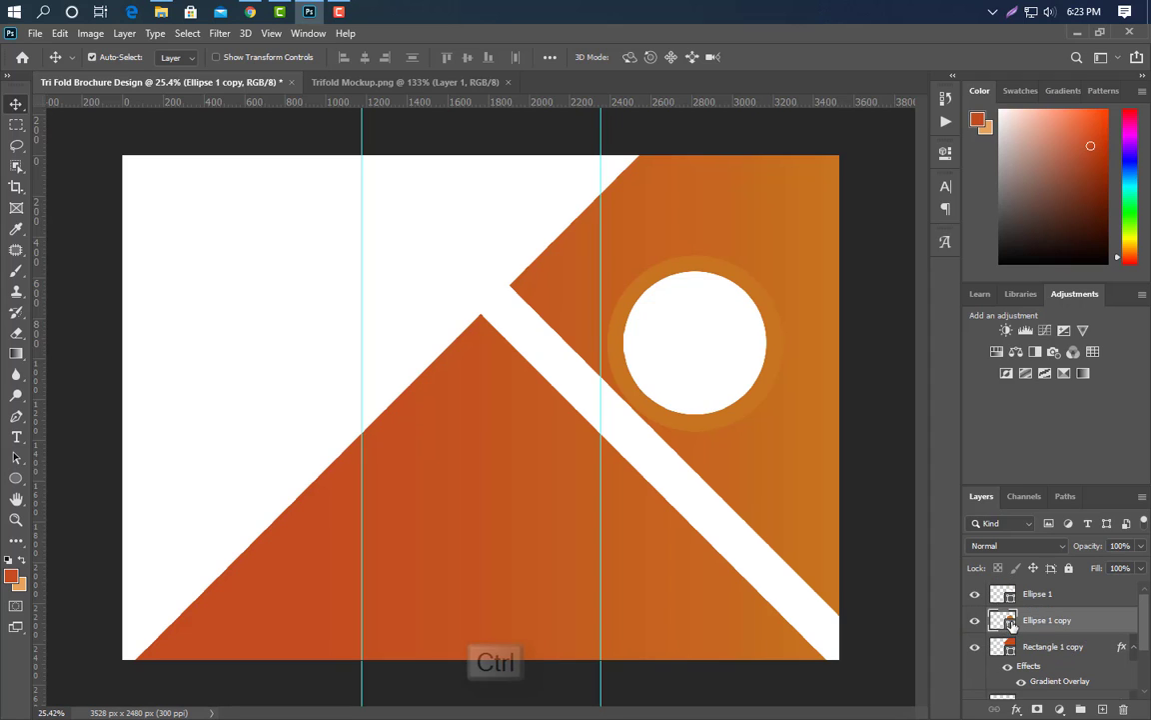
# Load the larger circle's outline as a selection, make the white circle's layer active, and clear the selection.
pyautogui.keyDown('ctrl'); pyautogui.click(1009, 624); pyautogui.keyUp('ctrl')
pyautogui.click(1045, 593)
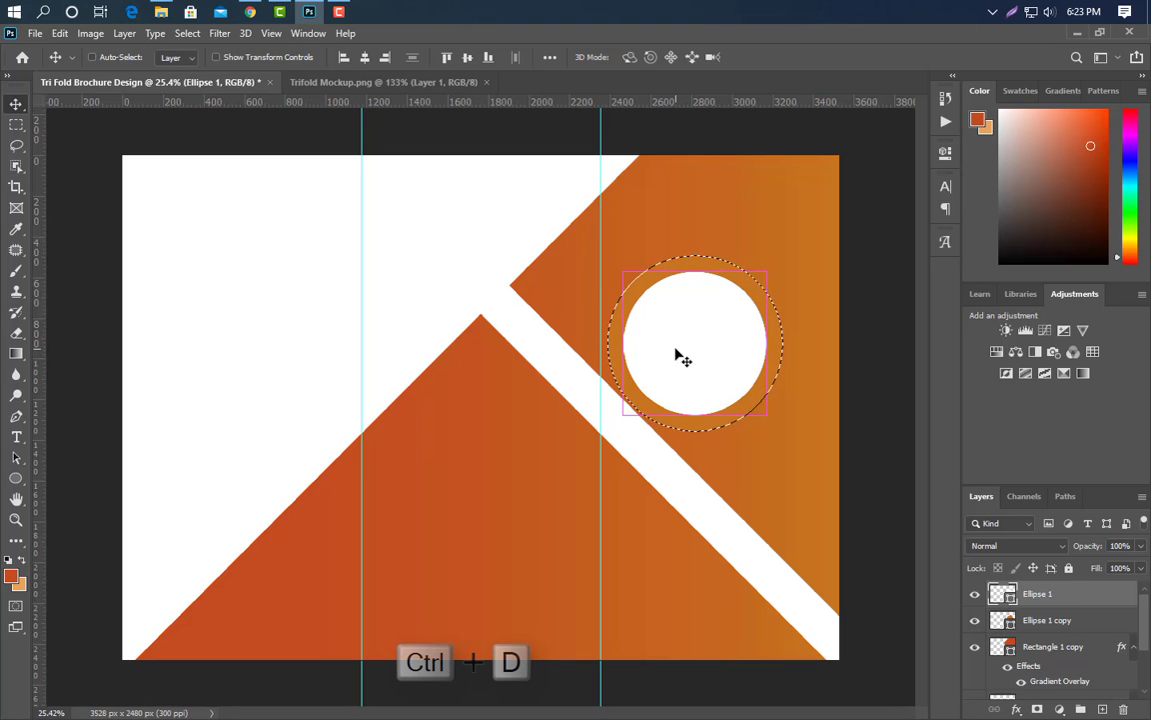
pyautogui.hotkey('ctrl', 'd')
# Set the larger circle's opacity to 50% and its fill to the lighter orange eda257.
pyautogui.click(1045, 622)
pyautogui.press('5')
pyautogui.doubleClick(1008, 624)
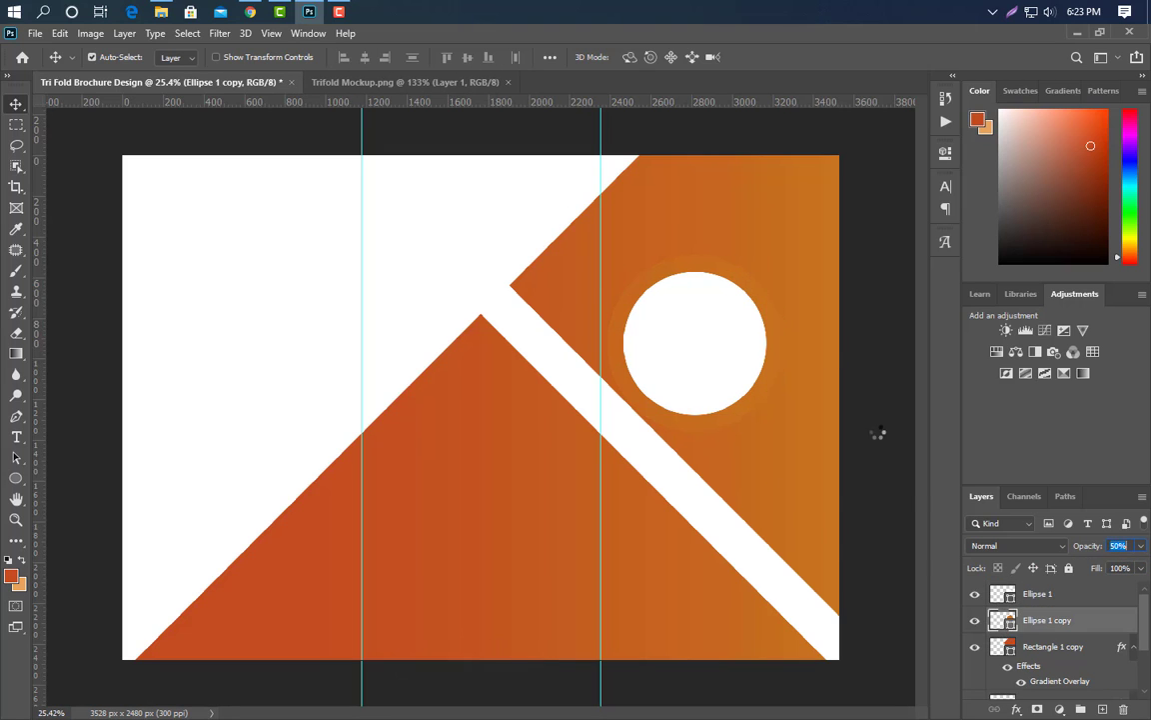
pyautogui.click(856, 241)
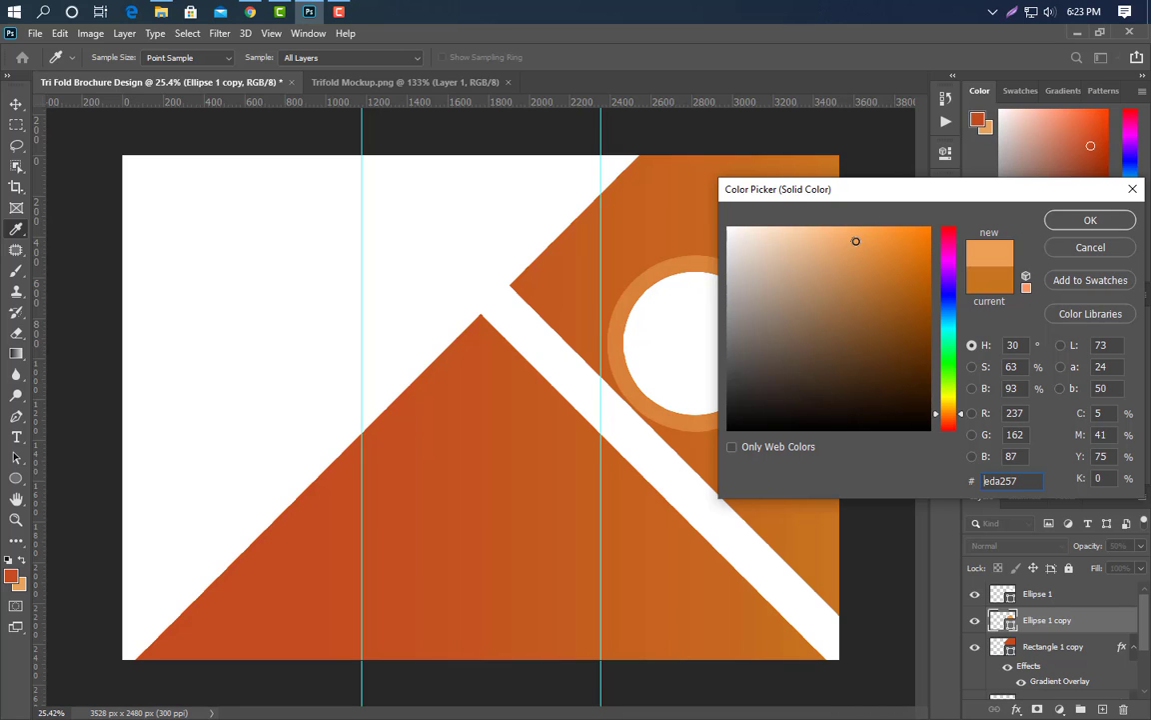
pyautogui.click(1109, 228)
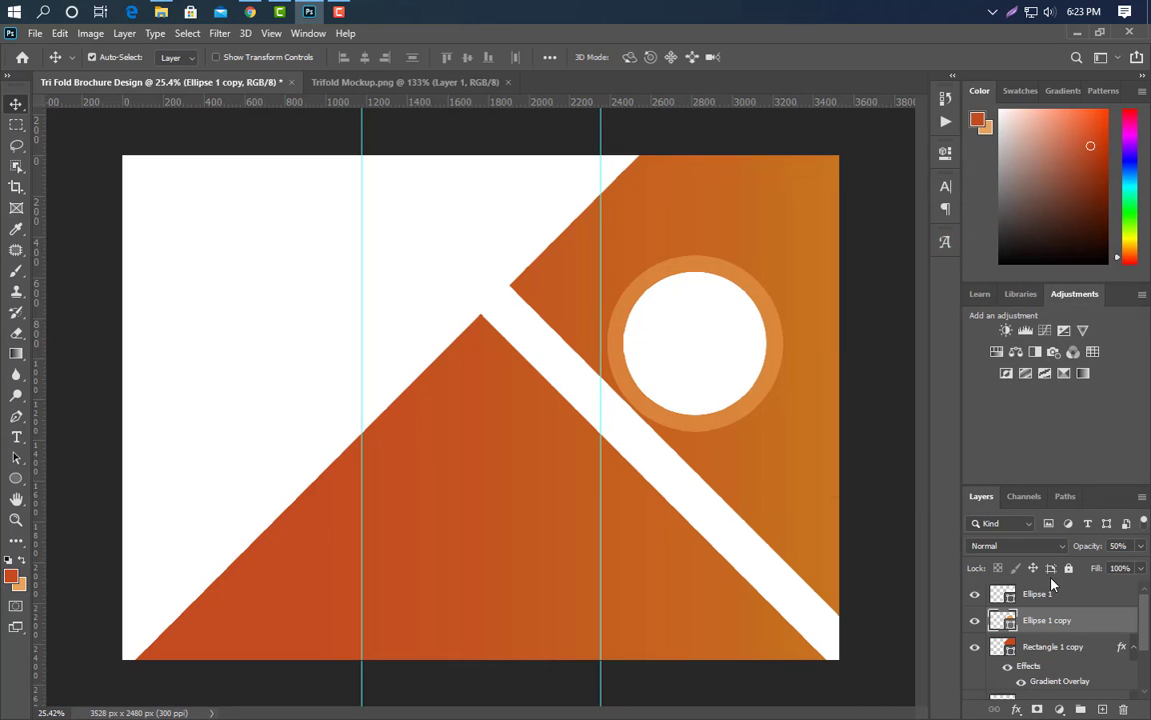
# Group the two circles, duplicate the group, and place the copy at about half size near the page's upper-right edge.
pyautogui.keyDown('ctrl'); pyautogui.click(1052, 595); pyautogui.keyUp('ctrl')
pyautogui.click(1081, 709)
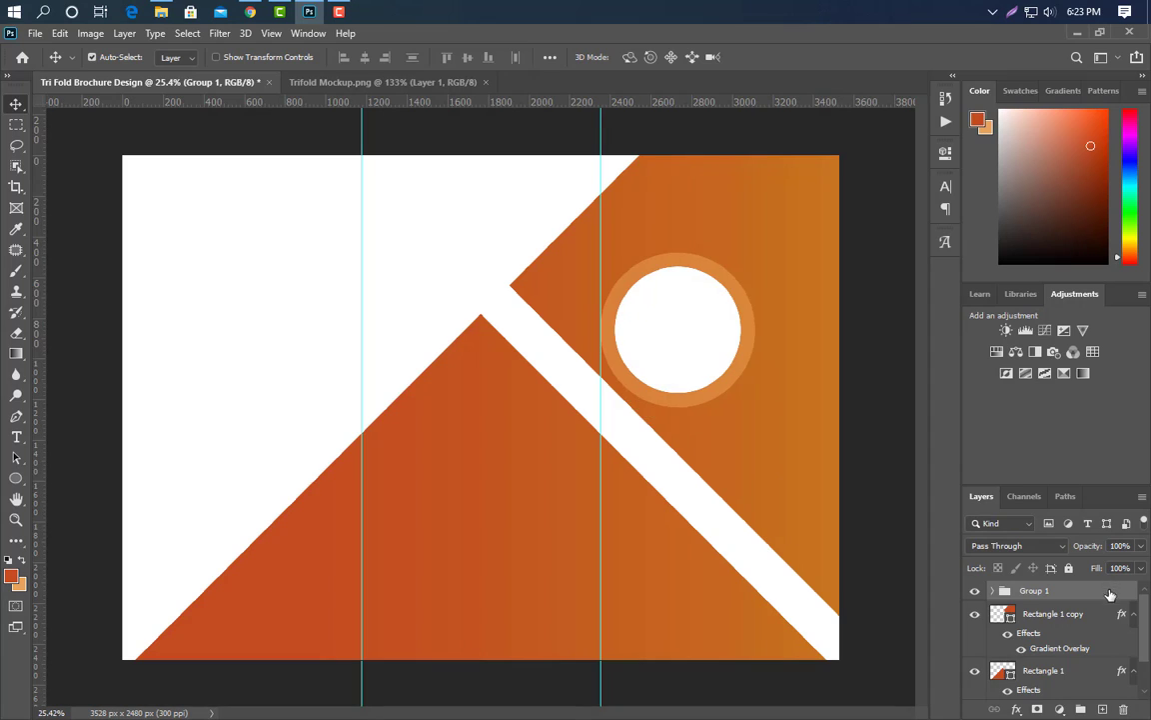
pyautogui.moveTo(1110, 595); pyautogui.dragTo(1103, 708)
pyautogui.hotkey('ctrl', 't')
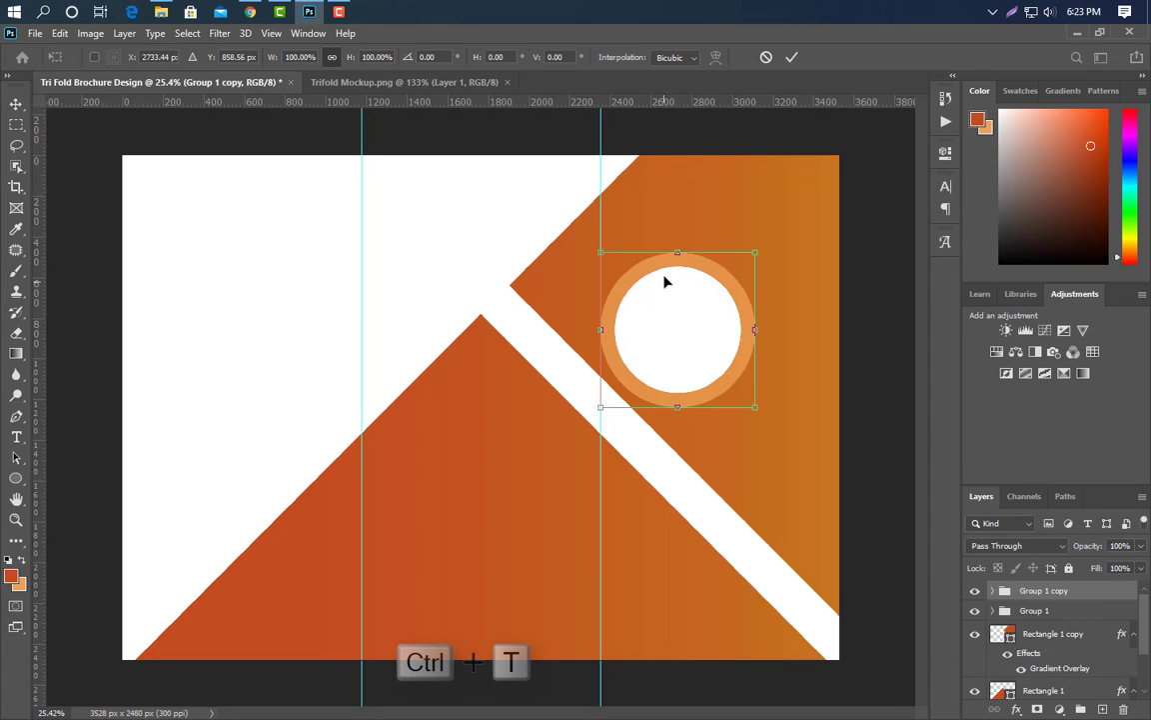
pyautogui.moveTo(677, 279); pyautogui.dragTo(794, 276)
pyautogui.click(791, 57)
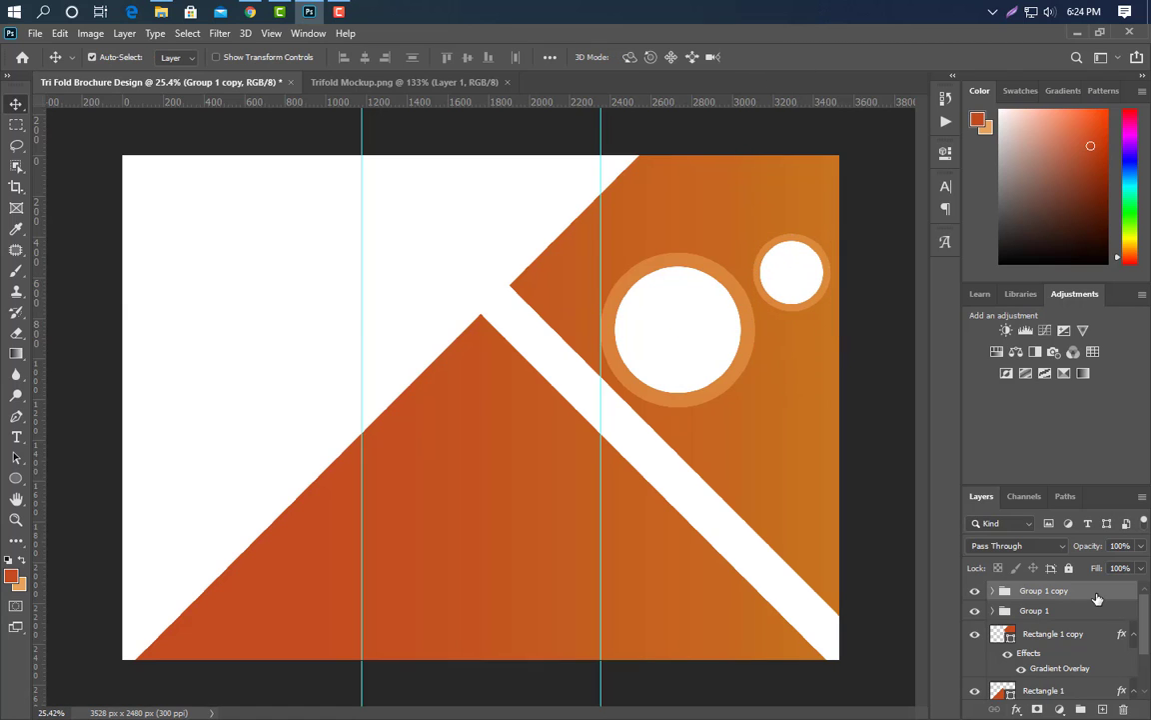
# Duplicate the small circle group, enlarge the copy to about 131%, and place it to the lower right of the large circle.
pyautogui.hotkey('ctrl', 'j')
pyautogui.hotkey('ctrl', 't')
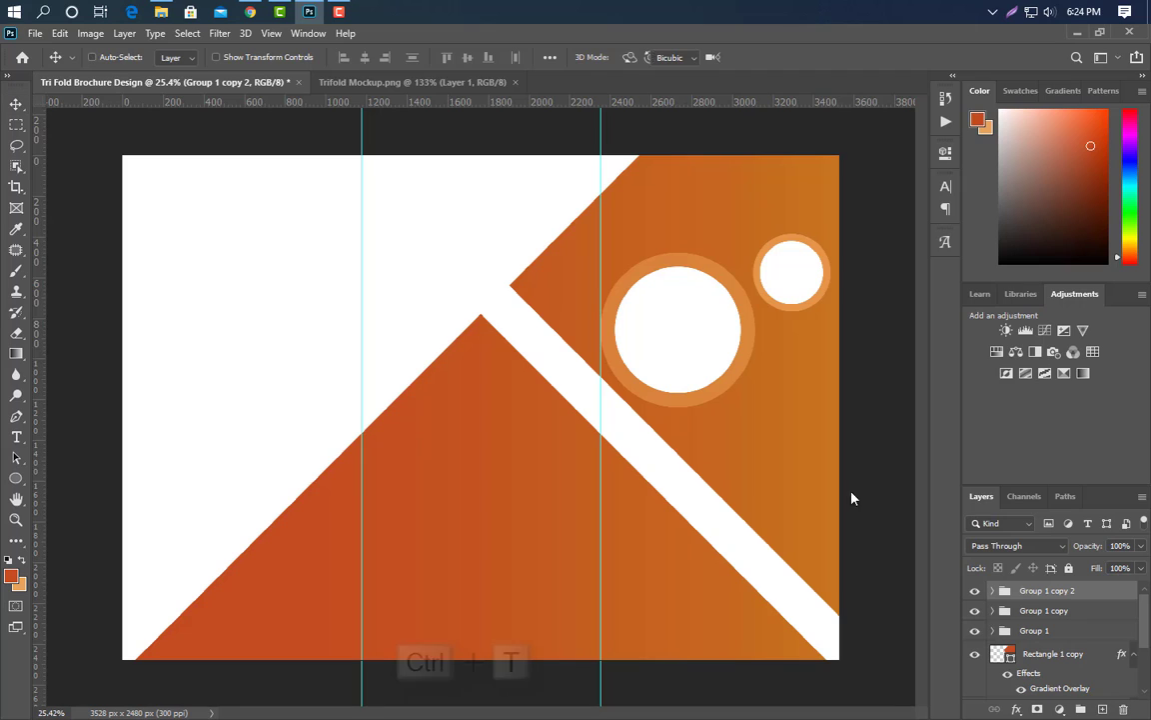
pyautogui.moveTo(787, 292); pyautogui.dragTo(740, 466)
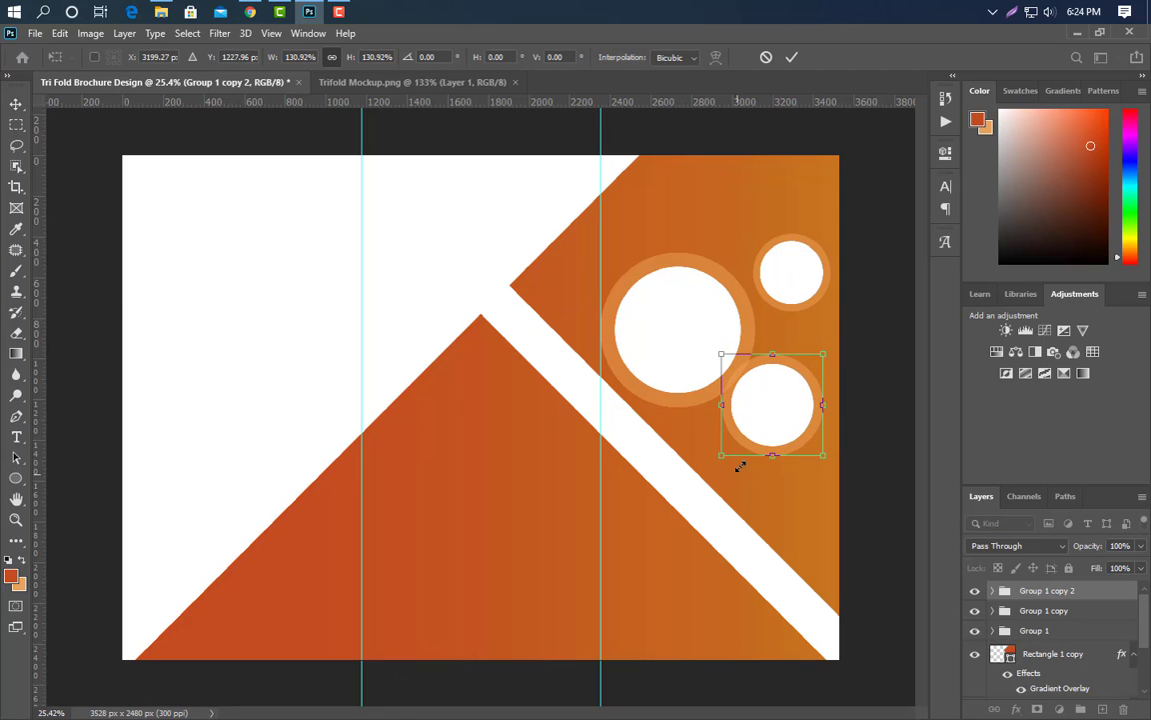
pyautogui.moveTo(770, 414); pyautogui.dragTo(777, 434)
pyautogui.click(791, 60)
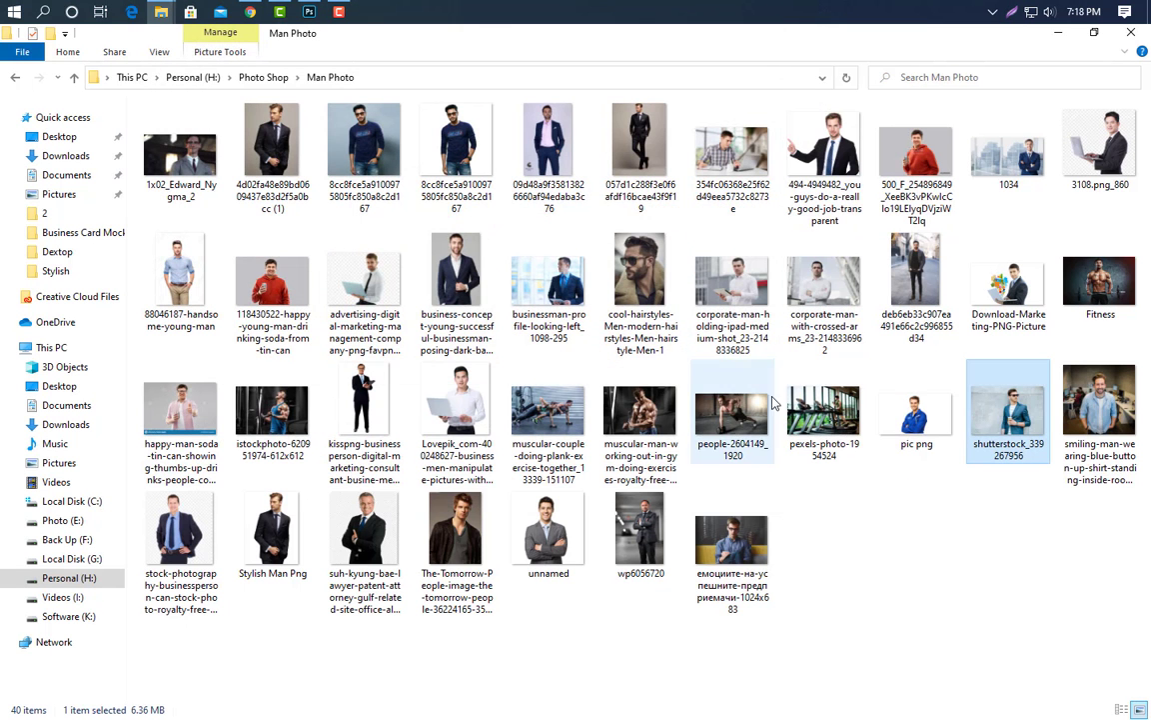
# Place the shutterstock_339267956 photo from the Man Photo folder, scaled to about 22%, over the large white circle.
pyautogui.moveTo(974, 410); pyautogui.dragTo(514, 432)
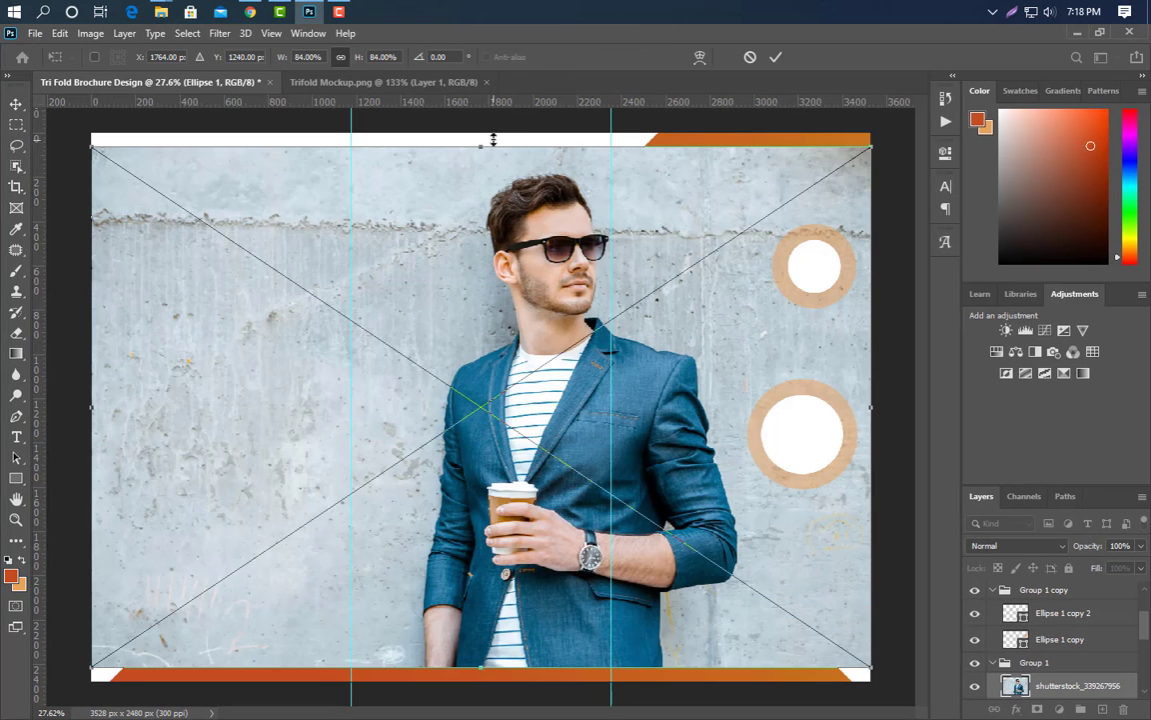
pyautogui.moveTo(481, 139); pyautogui.dragTo(544, 524)
pyautogui.moveTo(544, 604); pyautogui.dragTo(737, 338)
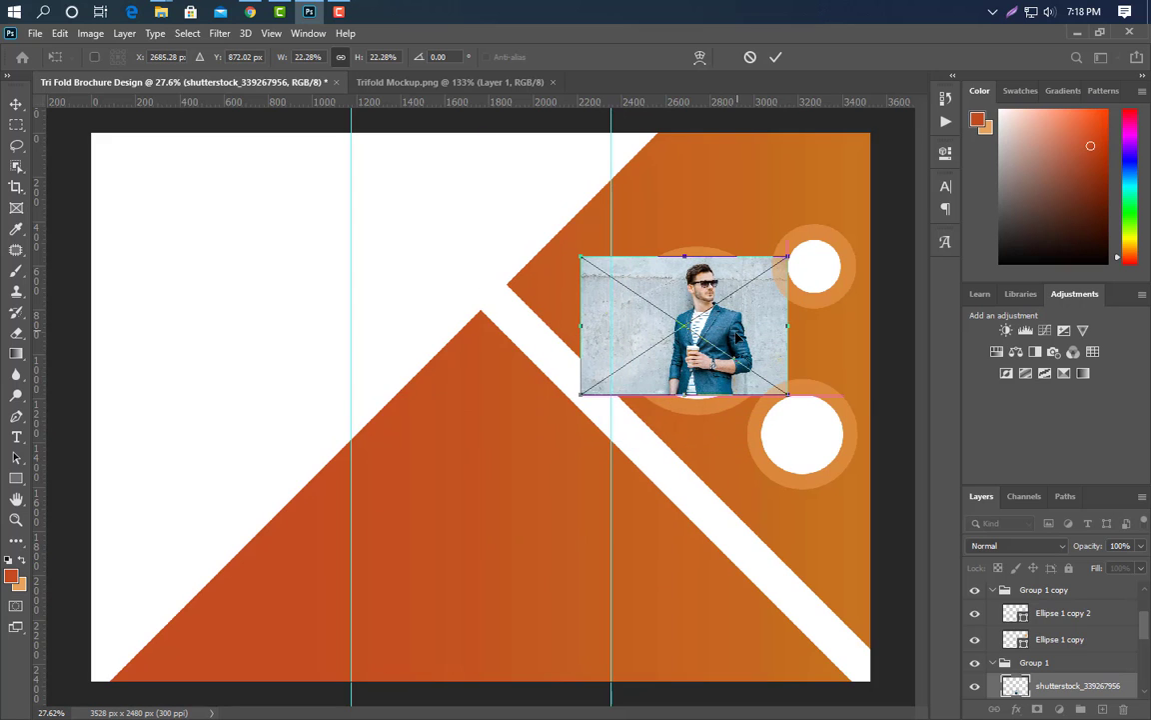
# Clip the photo to the large white circle and enlarge it to about 36.5% so the man's upper body fills the circle.
pyautogui.rightClick(1049, 684)
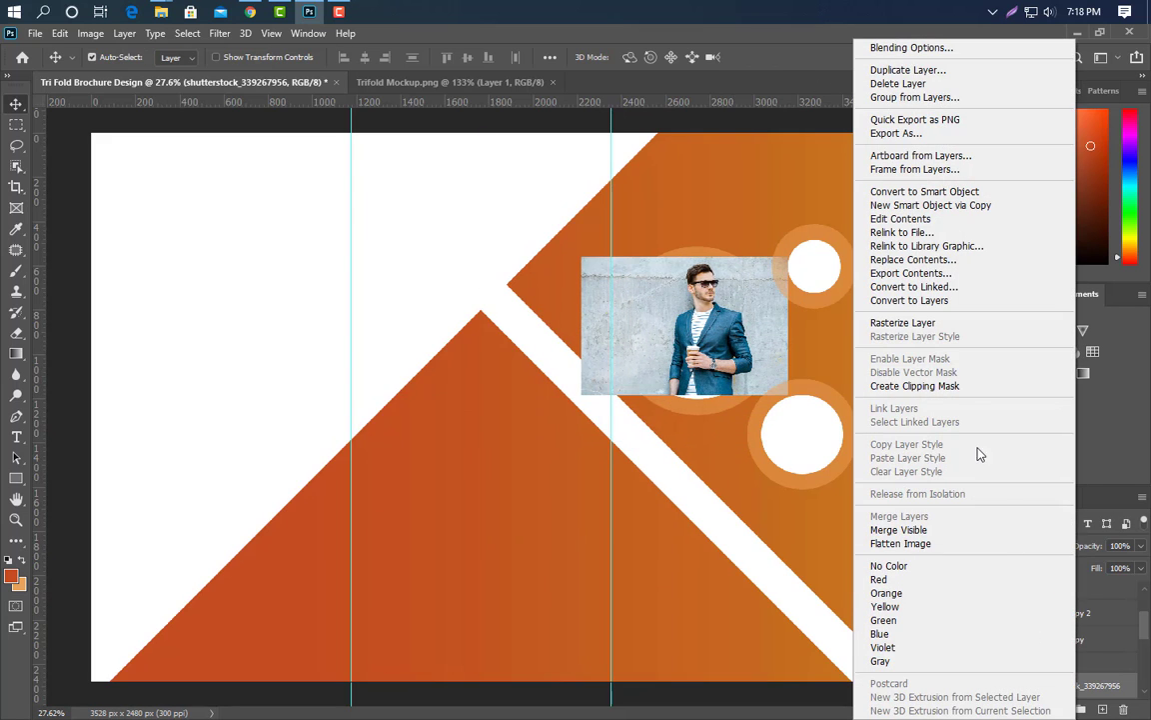
pyautogui.click(954, 398)
pyautogui.hotkey('ctrl', 't')
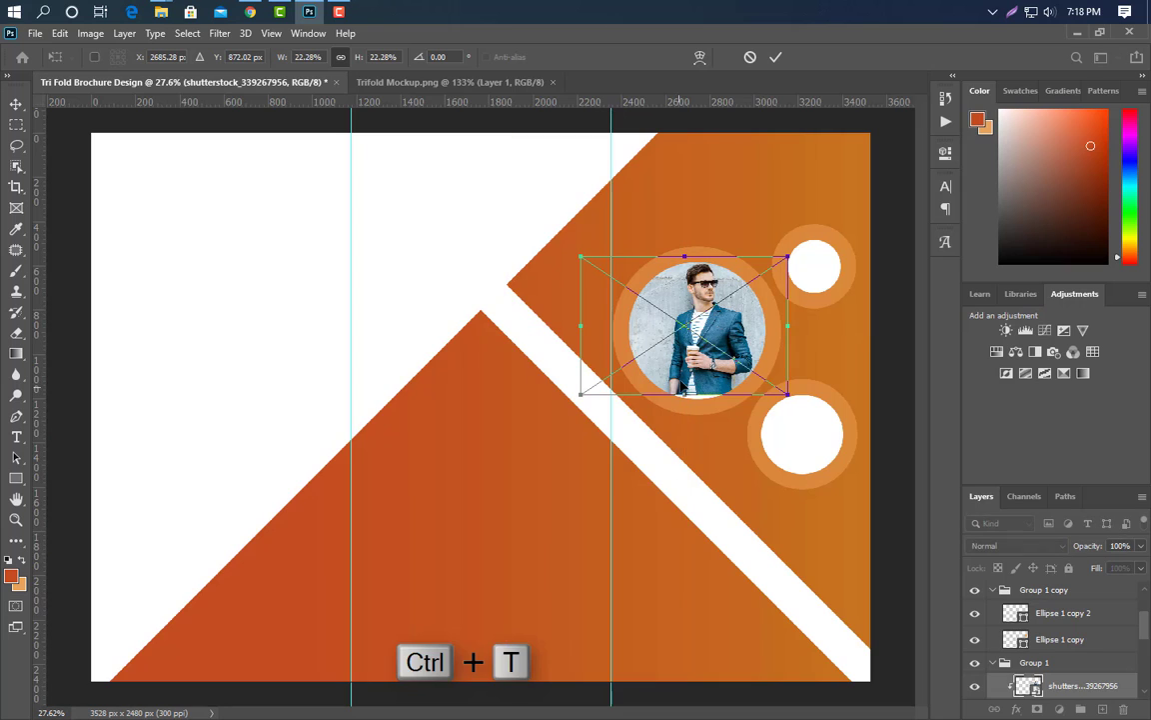
pyautogui.moveTo(682, 412); pyautogui.dragTo(668, 475)
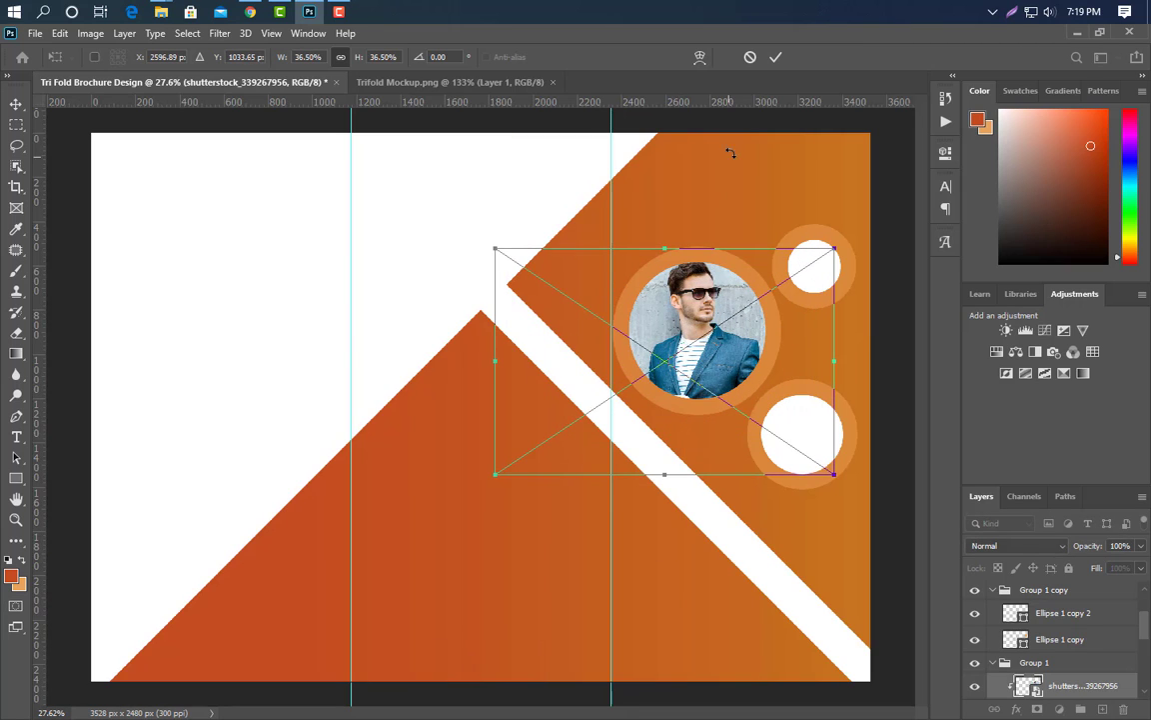
pyautogui.click(776, 57)
# Place the Lovepik_com-400248627 businessman image above the lower small circle's layer, scaled to about 12.5% and positioned over that circle.
pyautogui.click(797, 424)
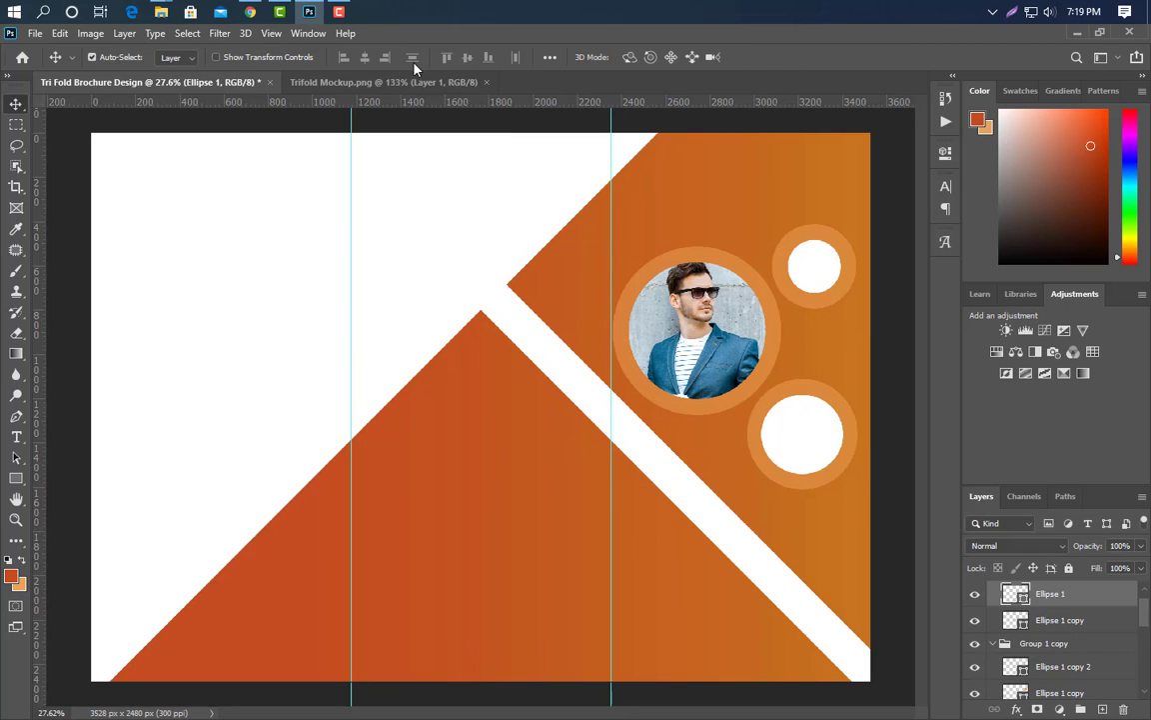
pyautogui.hotkey('alt', 'Tab')
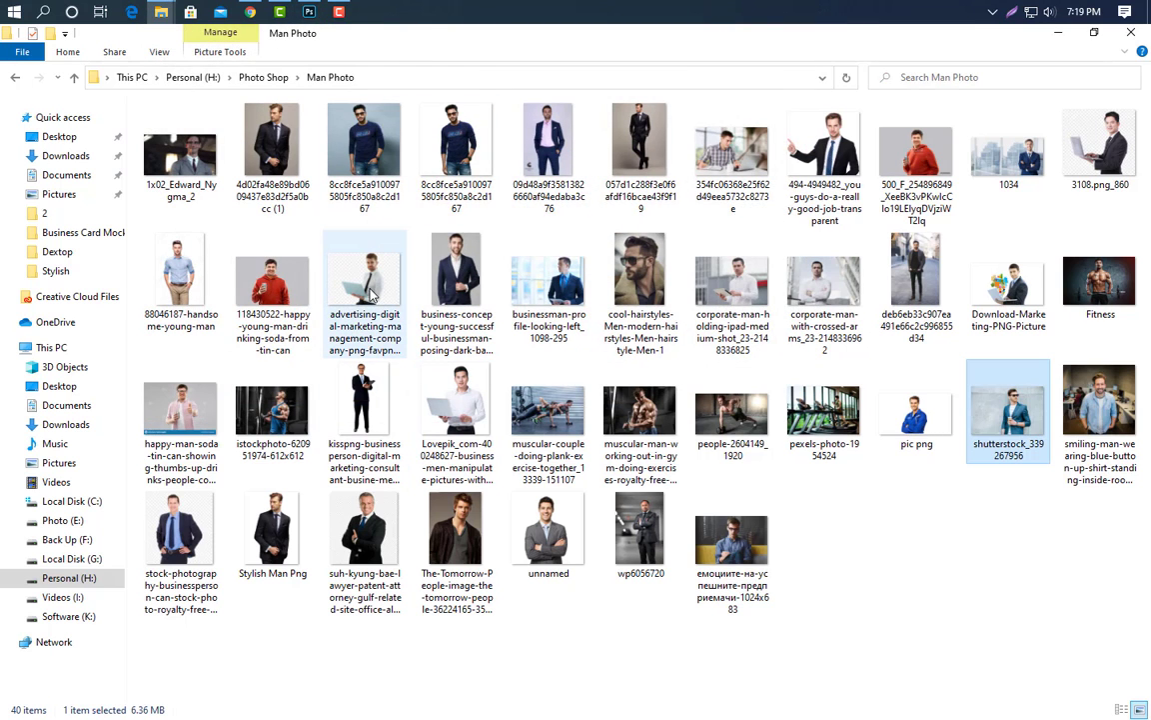
pyautogui.moveTo(440, 372); pyautogui.dragTo(761, 478)
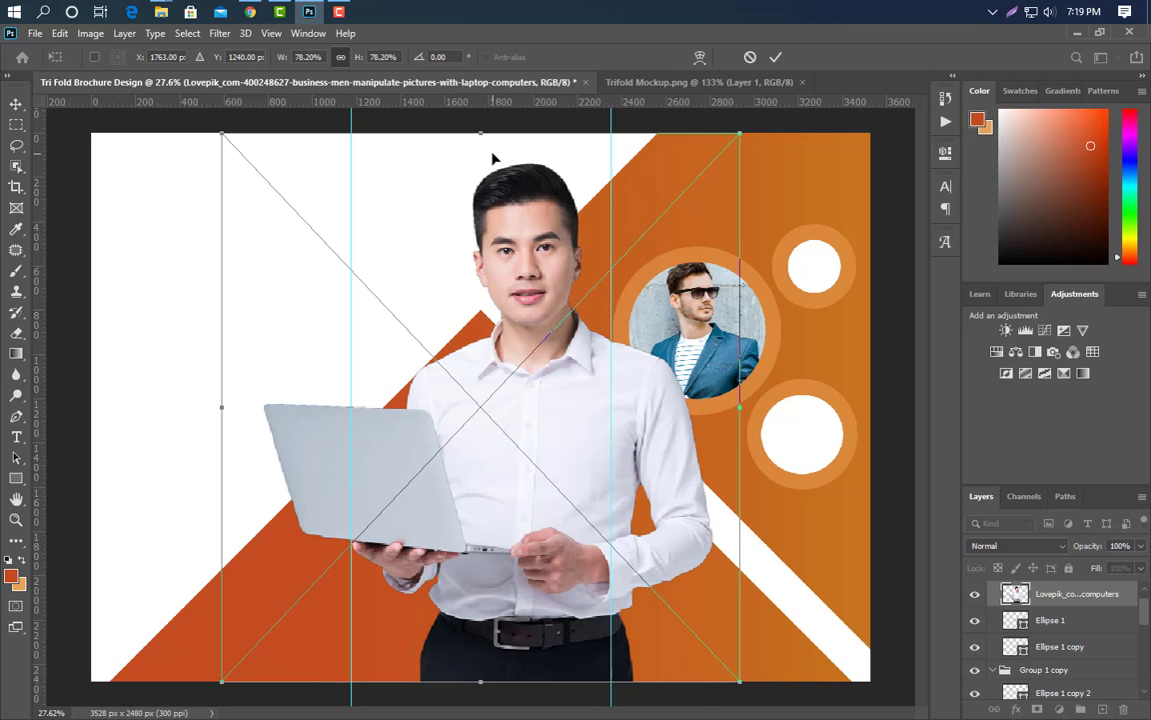
pyautogui.moveTo(478, 136); pyautogui.dragTo(481, 594)
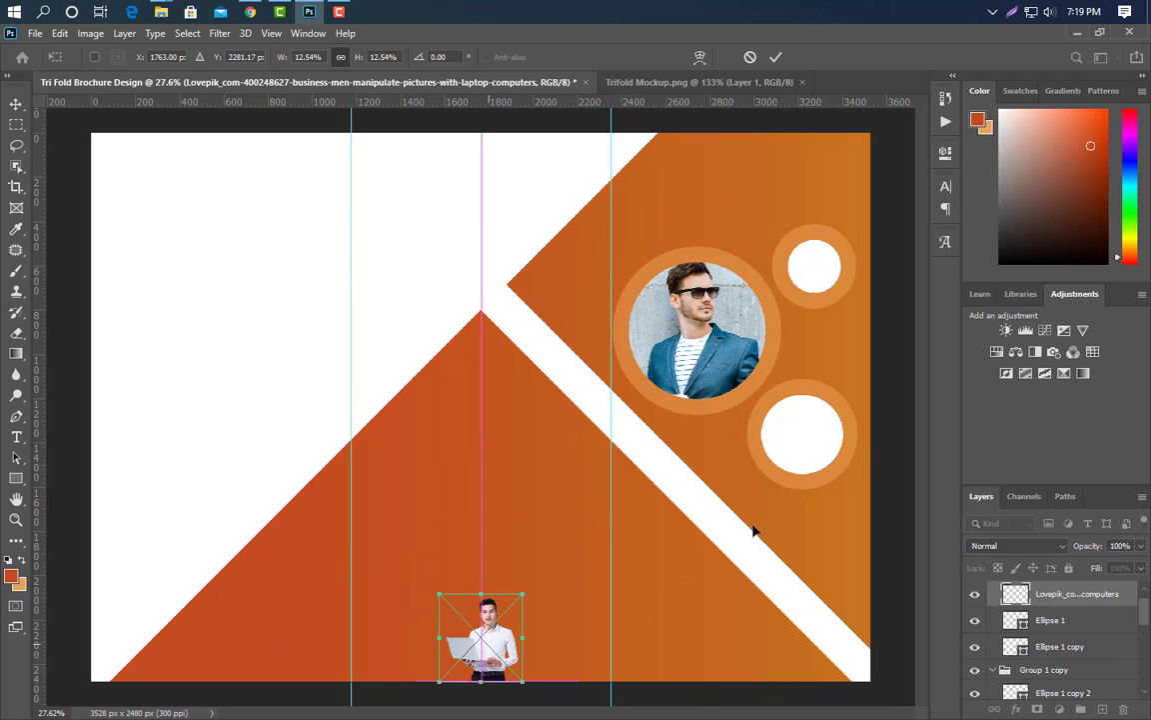
pyautogui.moveTo(754, 531); pyautogui.dragTo(808, 447)
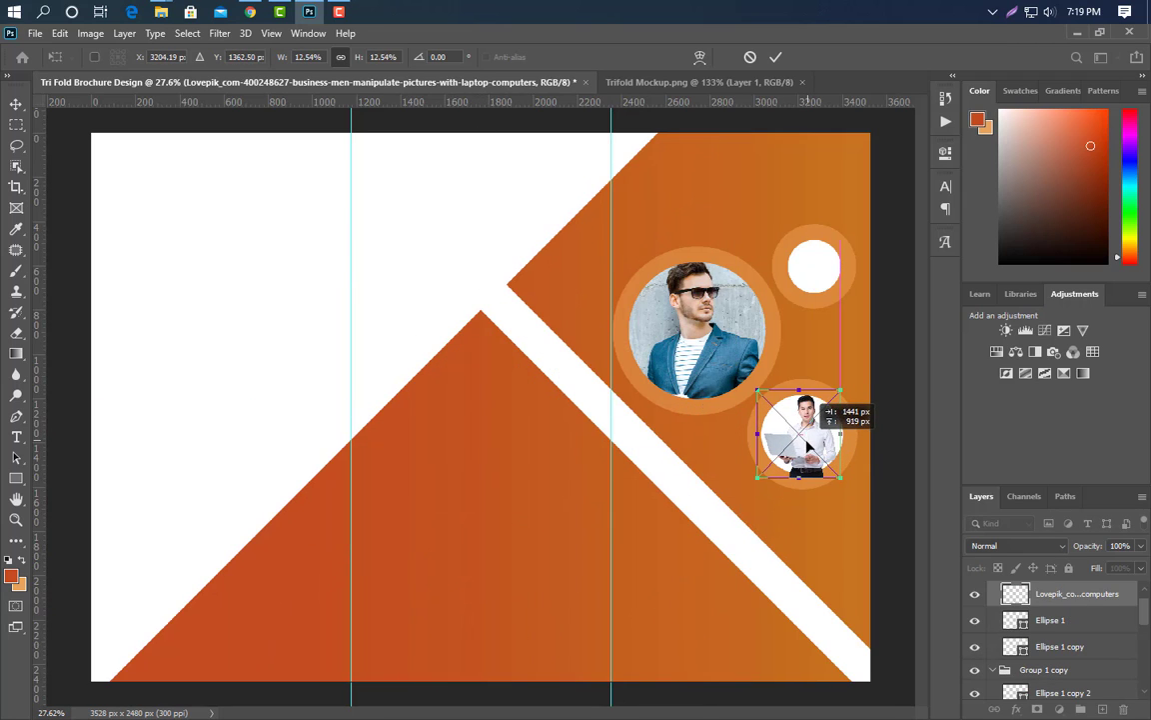
pyautogui.press('Return')
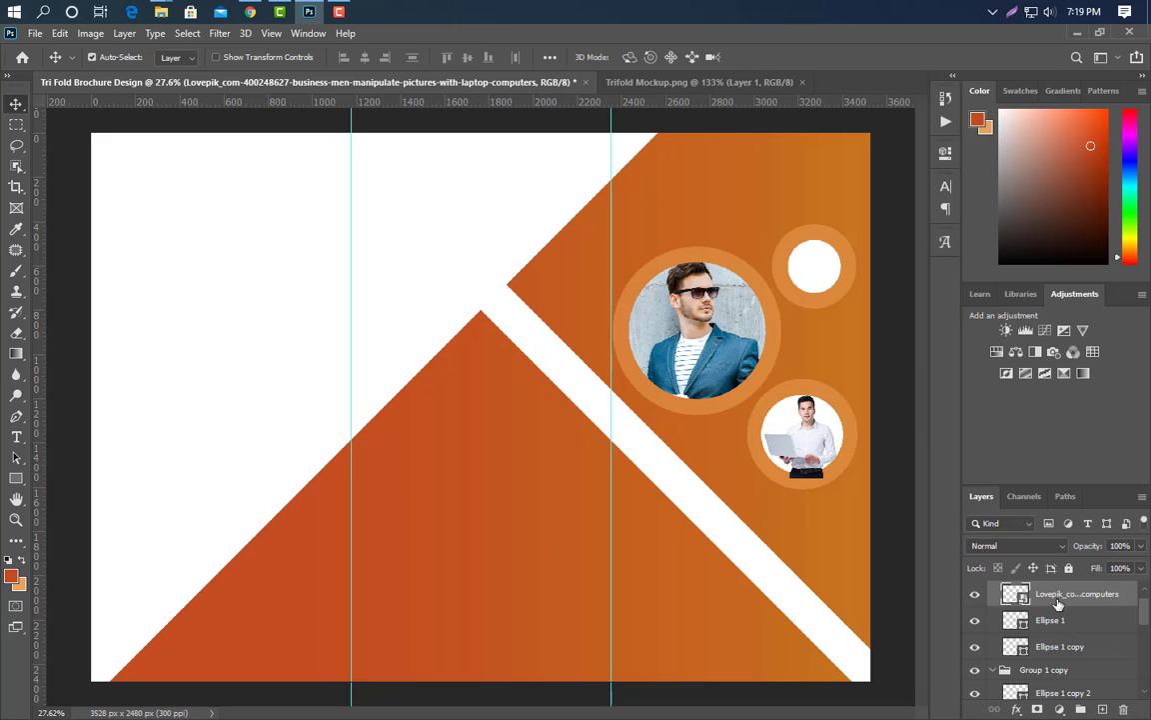
# Clip the businessman photo to the white lower small circle and enlarge it to about 15.7% so his upper body fills the circle.
pyautogui.rightClick(1057, 603)
pyautogui.click(829, 383)
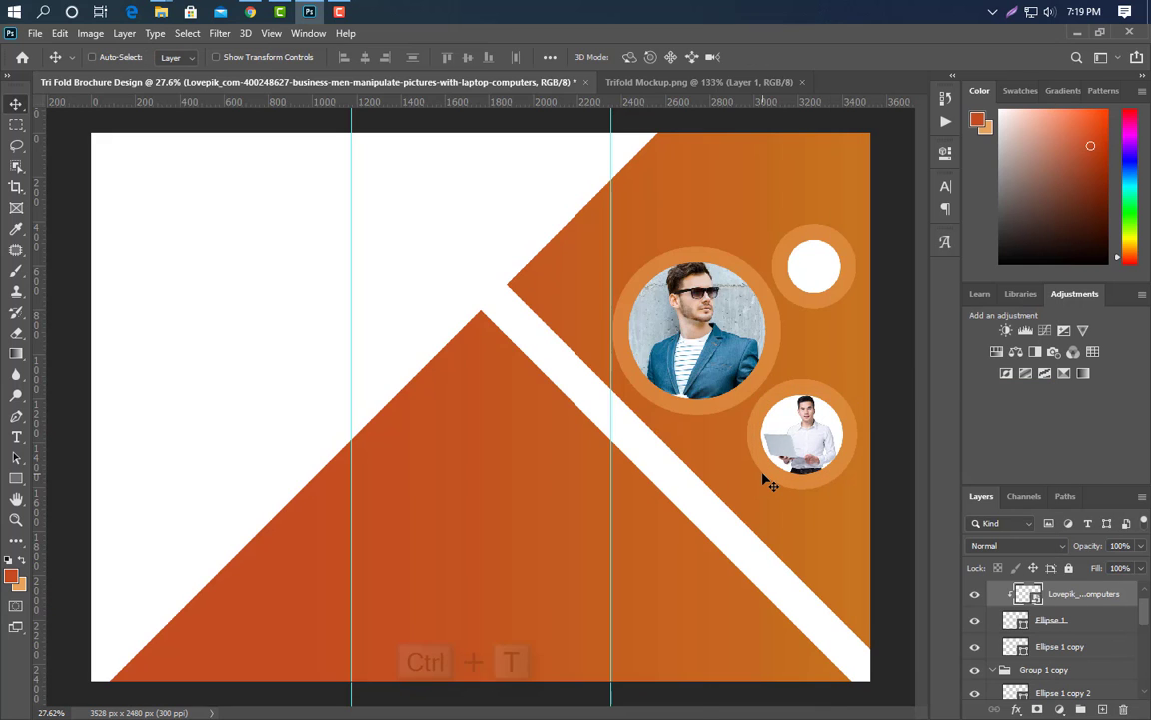
pyautogui.hotkey('ctrl', 't')
pyautogui.scroll(2, 829, 454)
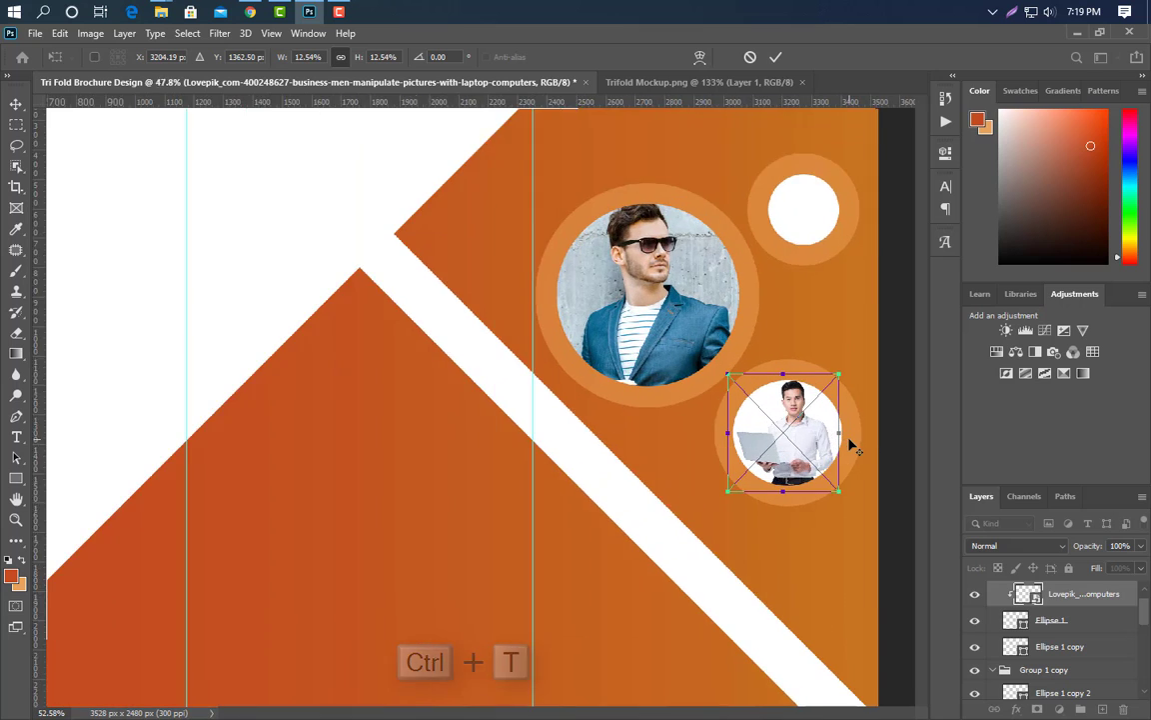
pyautogui.scroll(1, 850, 452)
pyautogui.moveTo(754, 539); pyautogui.dragTo(752, 577)
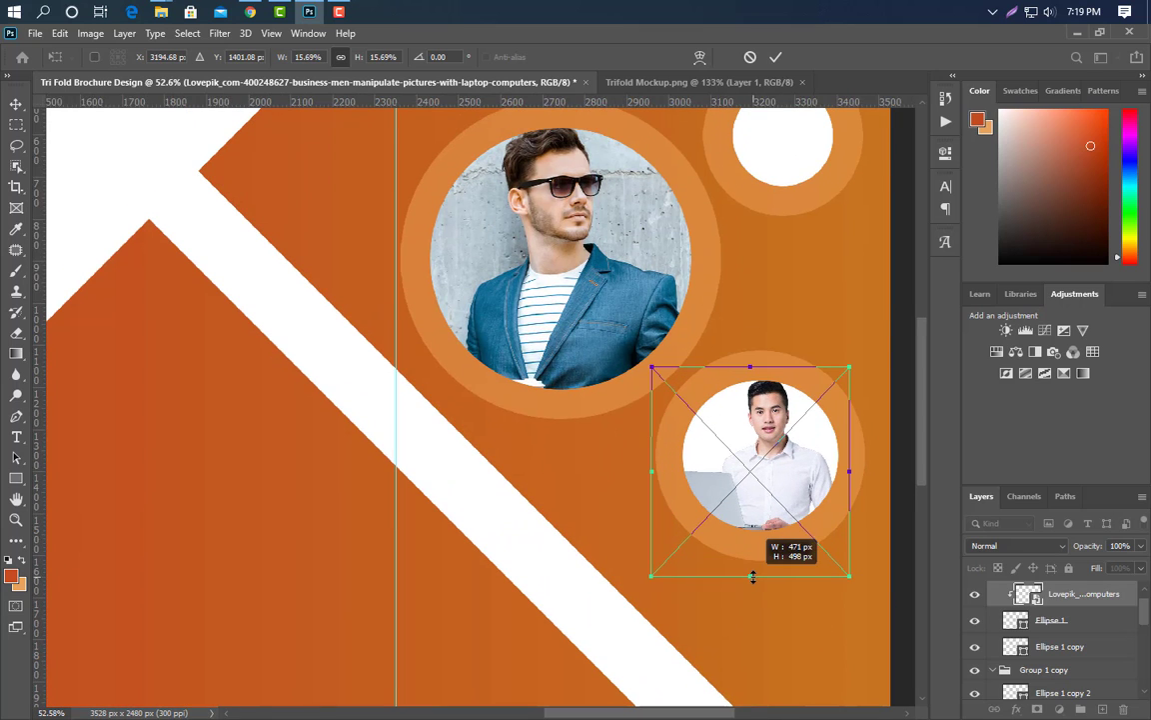
pyautogui.click(775, 57)
pyautogui.scroll(-3, 559, 502)
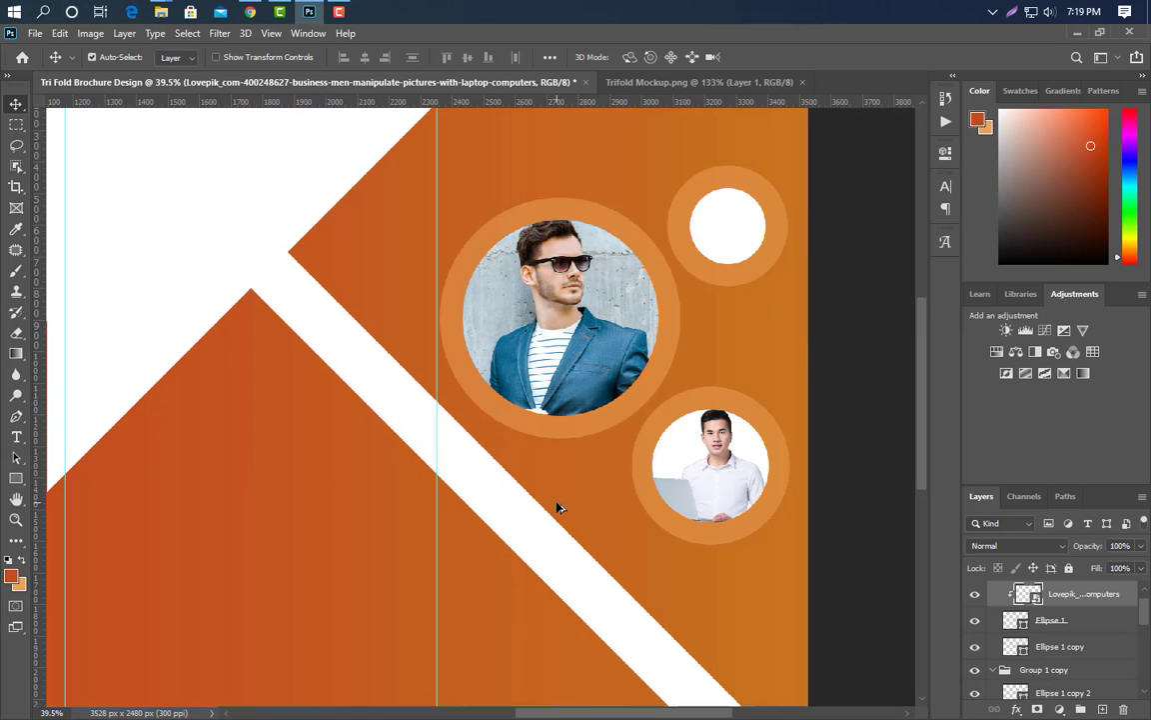
pyautogui.click(759, 243)
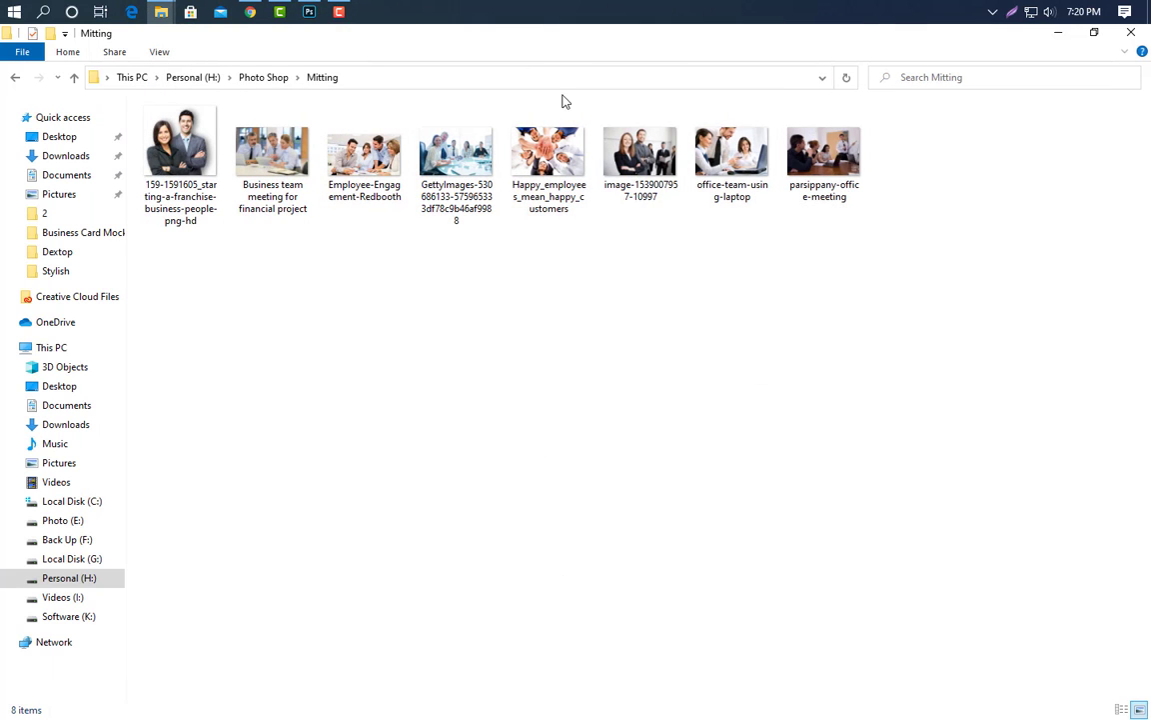
pyautogui.click(179, 159)
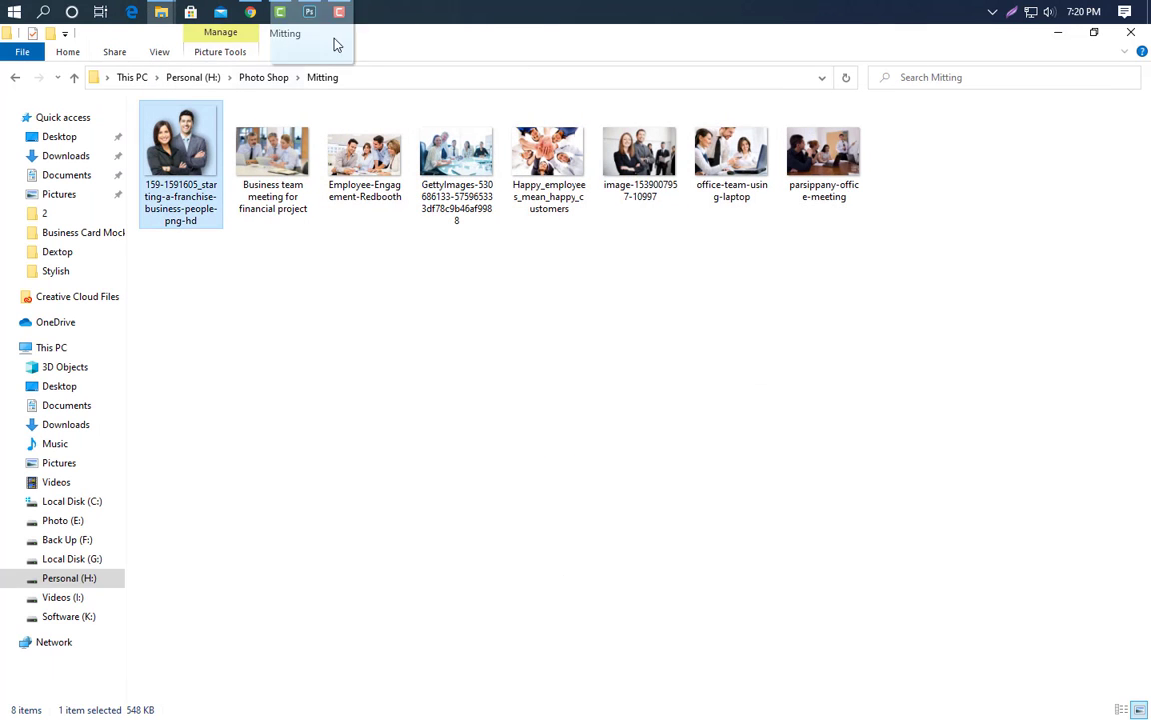
pyautogui.moveTo(335, 44); pyautogui.dragTo(717, 437)
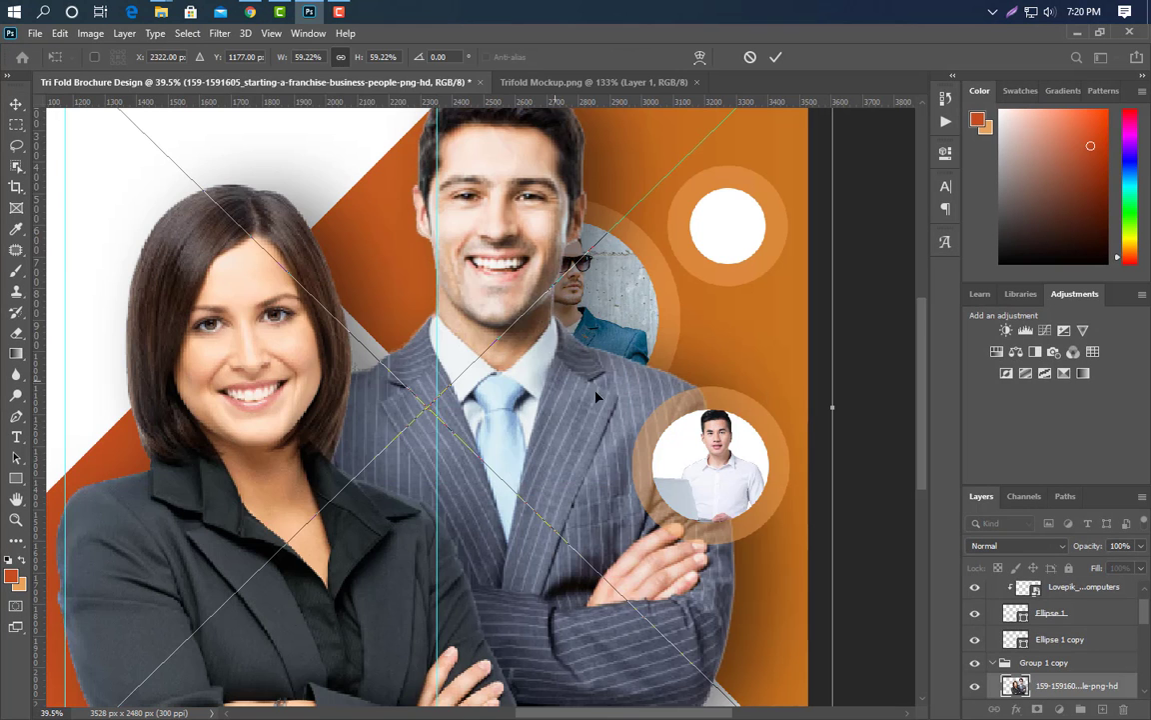
pyautogui.moveTo(835, 410); pyautogui.dragTo(791, 284)
pyautogui.click(777, 56)
pyautogui.scroll(-2, 1084, 673)
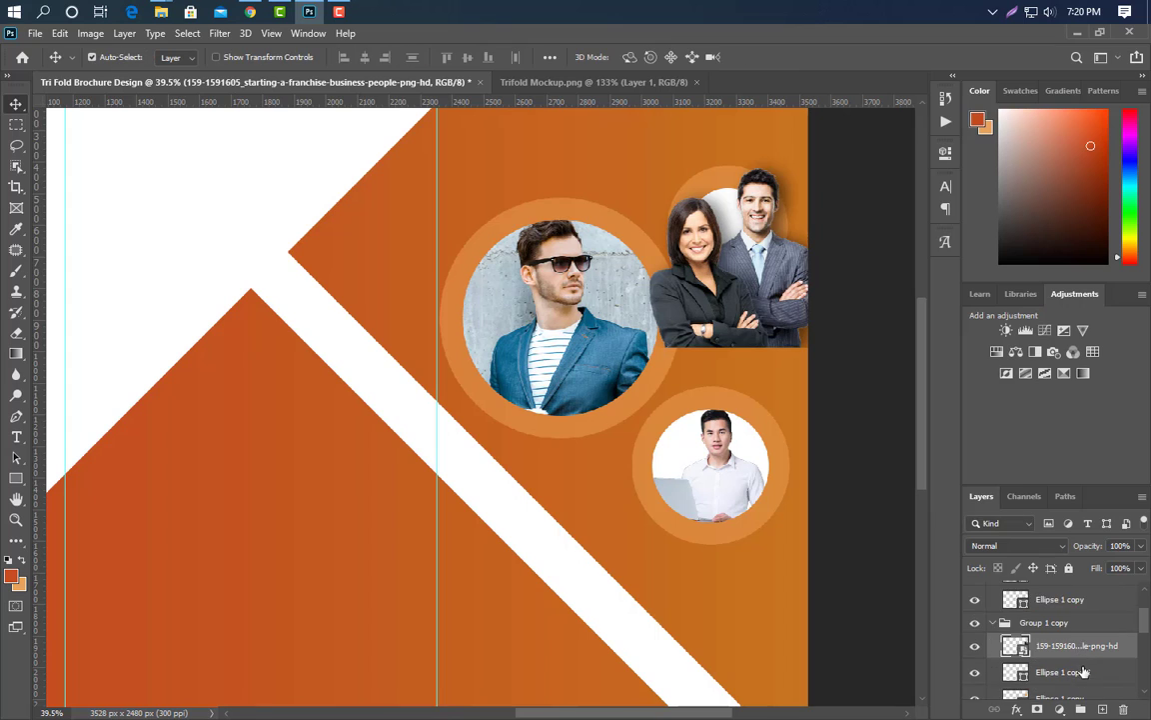
# Clip the business couple image to the upper small white circle and shrink it to about 7.6% so both people fit inside.
pyautogui.rightClick(1085, 662)
pyautogui.click(836, 387)
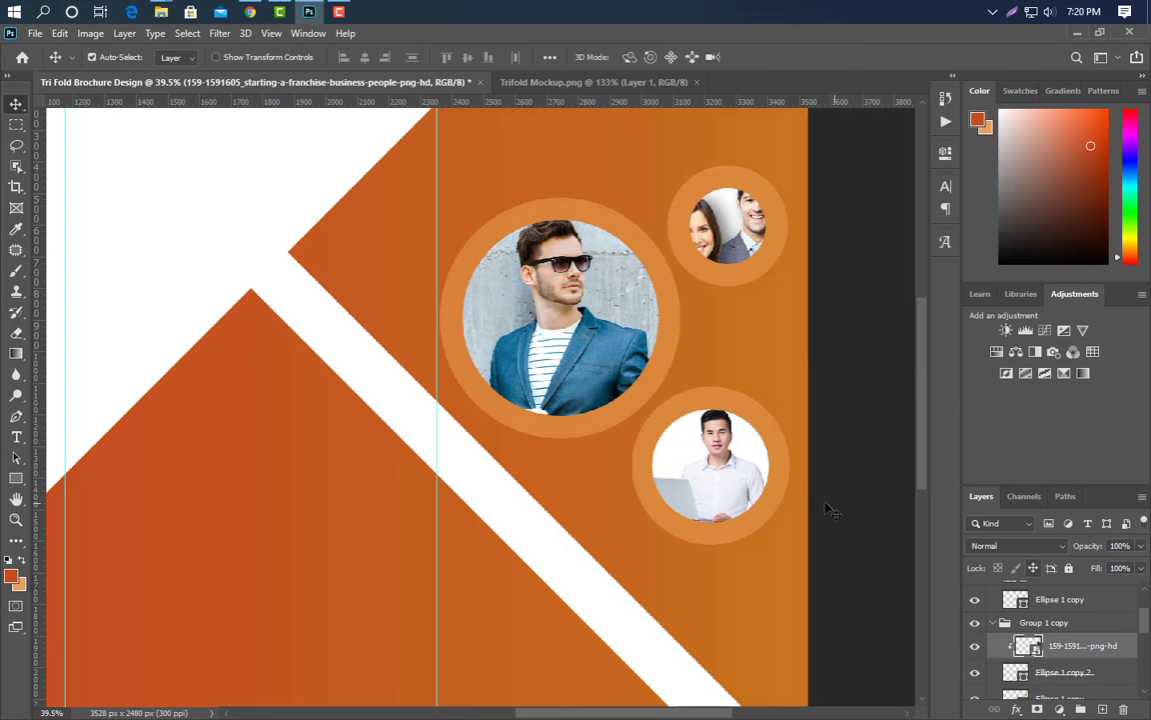
pyautogui.hotkey('ctrl', 't')
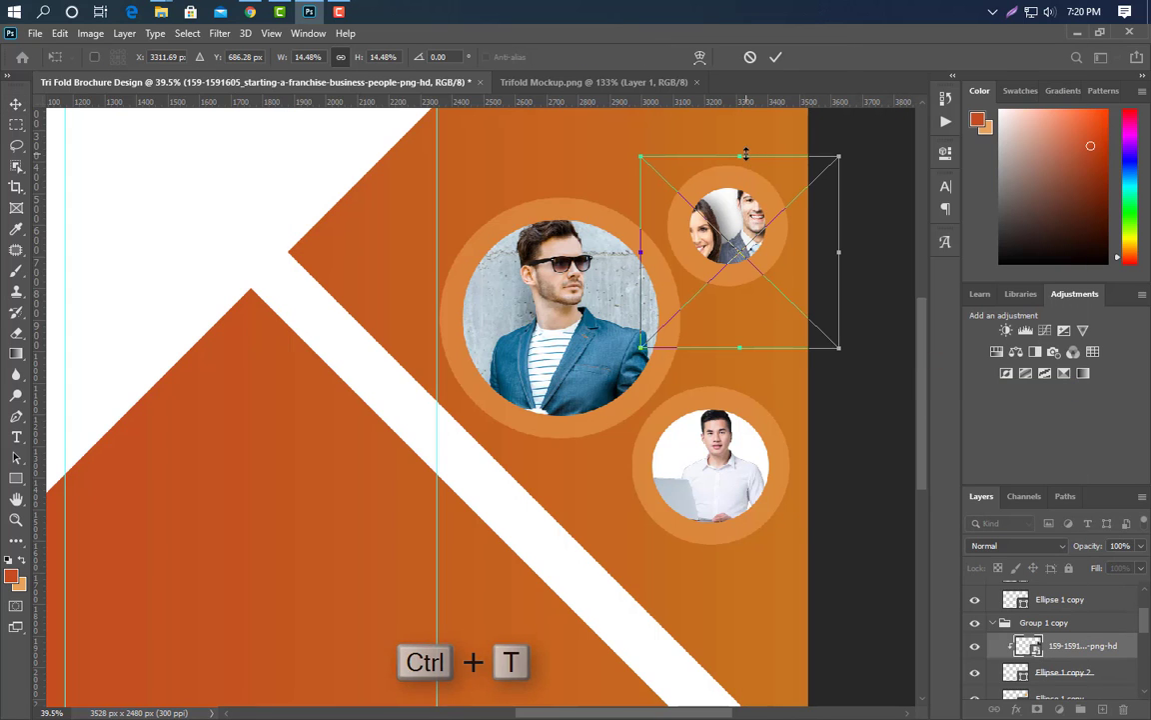
pyautogui.moveTo(743, 158); pyautogui.dragTo(740, 180)
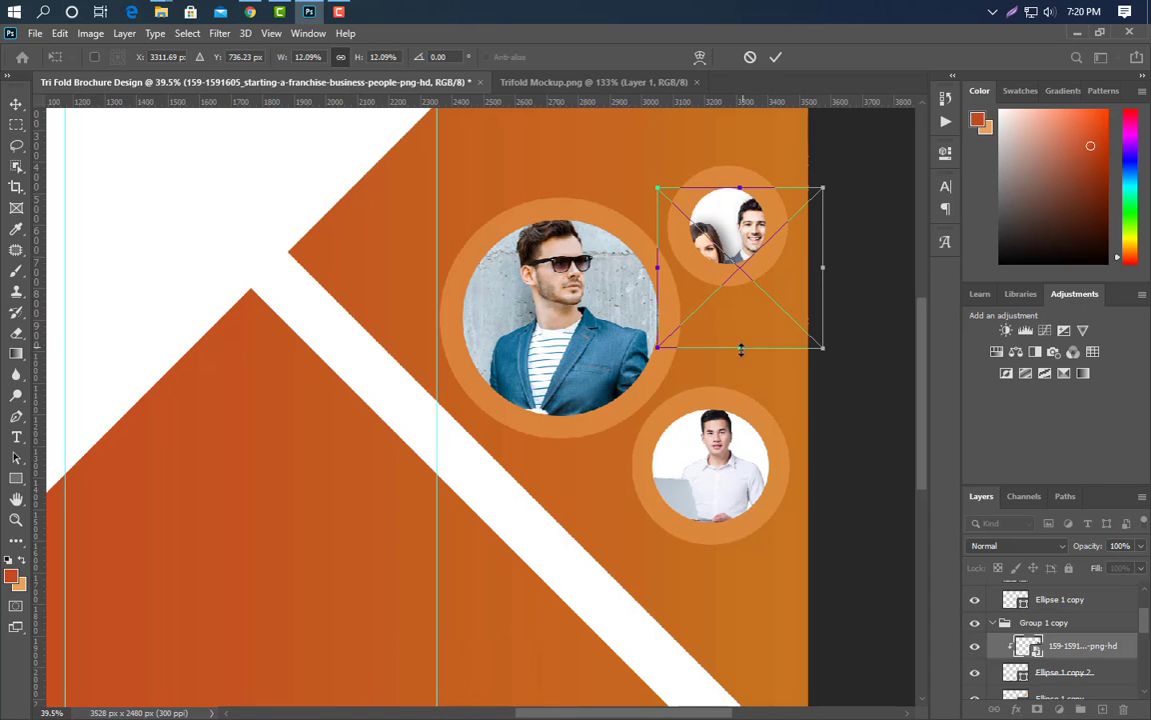
pyautogui.moveTo(740, 350); pyautogui.dragTo(738, 266)
pyautogui.click(776, 57)
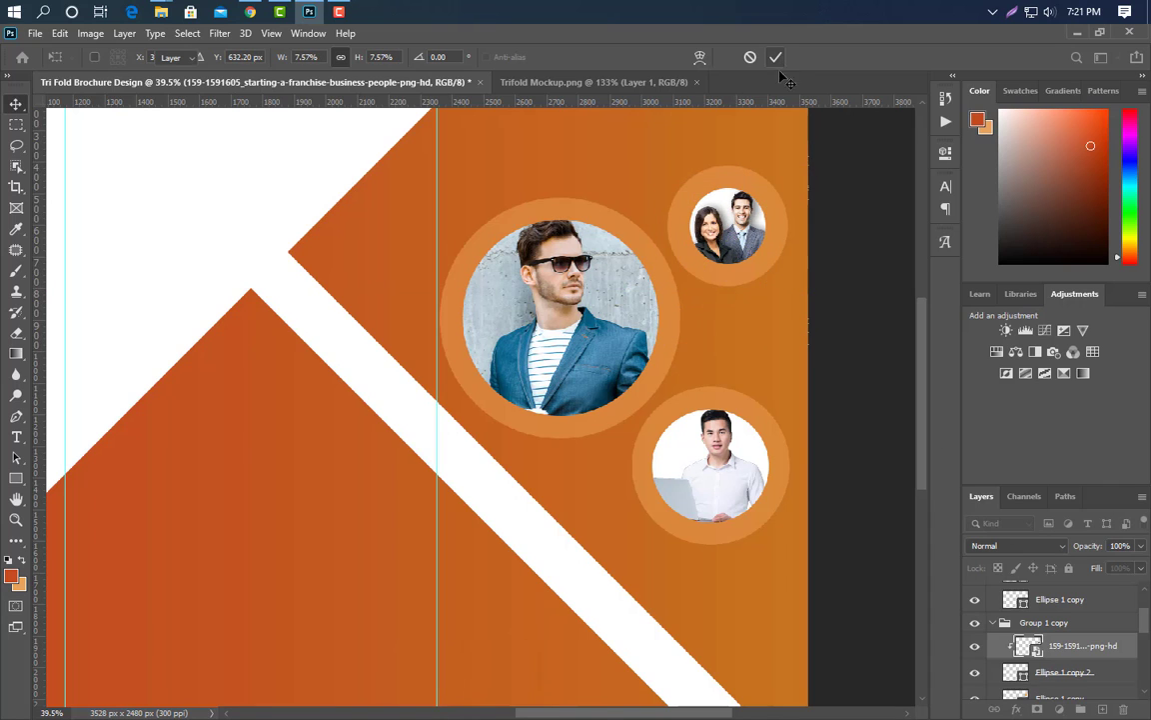
# Duplicate the large circle group, move the copy above the other layers, and place it at the lower left of the brochure.
pyautogui.click(755, 212)
pyautogui.hotkey('ctrl', '0')
pyautogui.scroll(-2, 1060, 671)
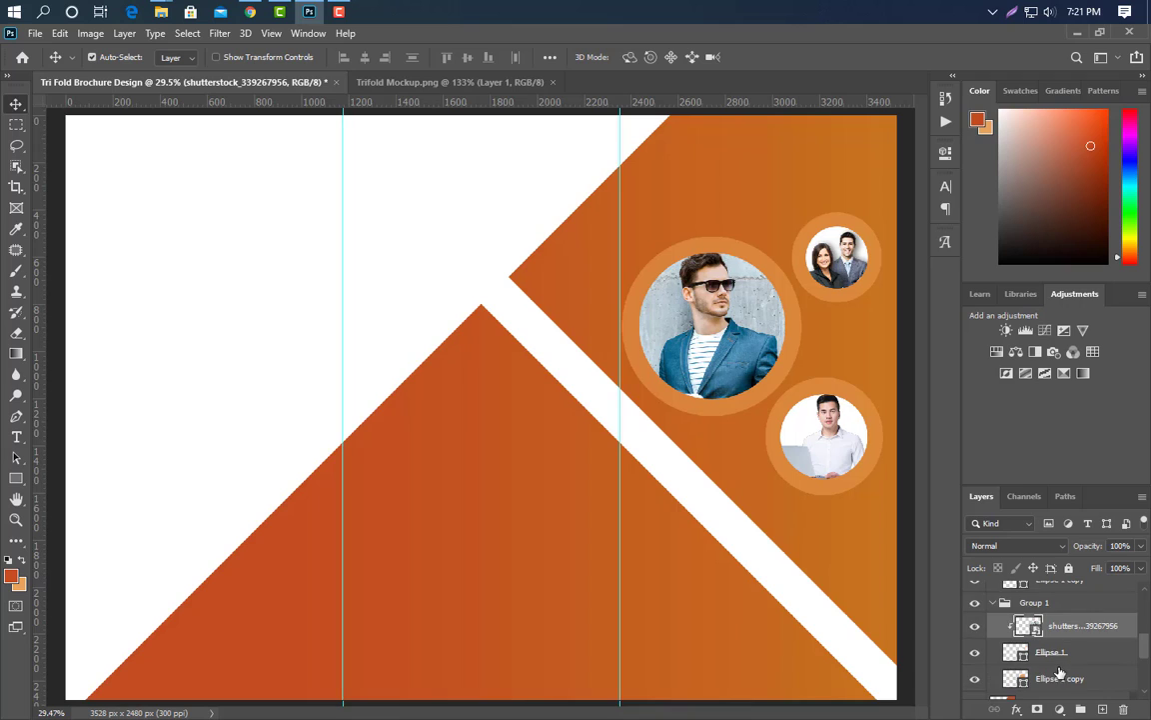
pyautogui.click(993, 603)
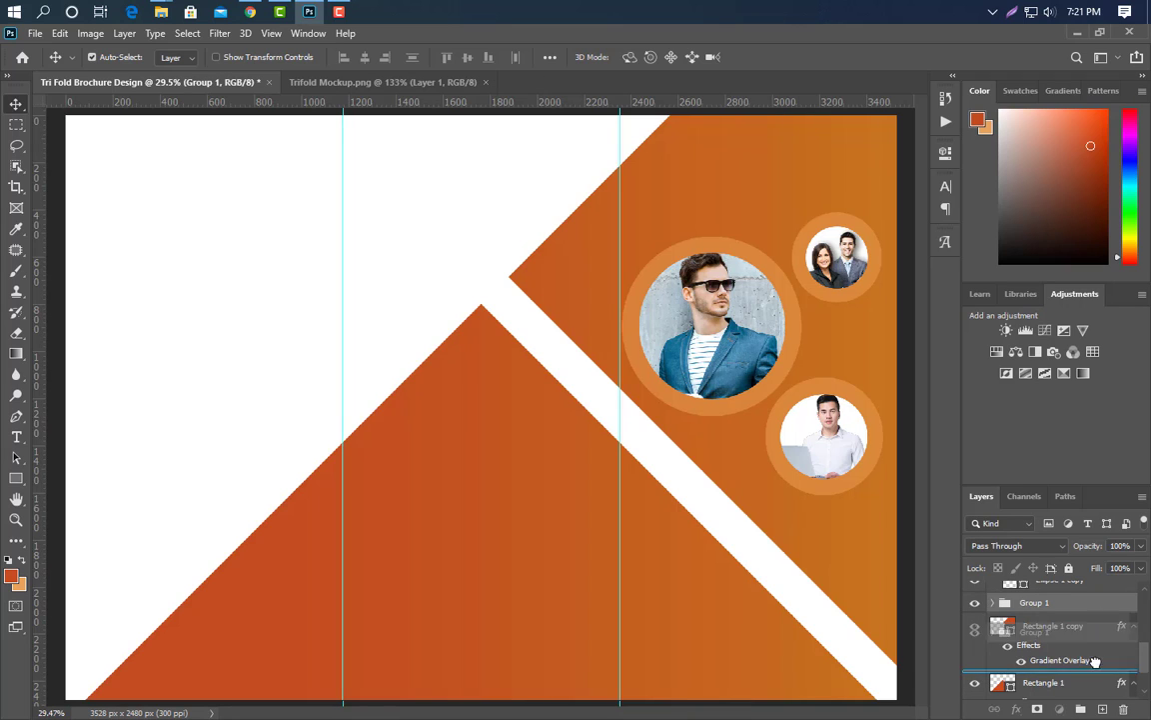
pyautogui.hotkey('ctrl', 'j')
pyautogui.moveTo(1060, 603); pyautogui.dragTo(1080, 581)
pyautogui.hotkey('ctrl', 't')
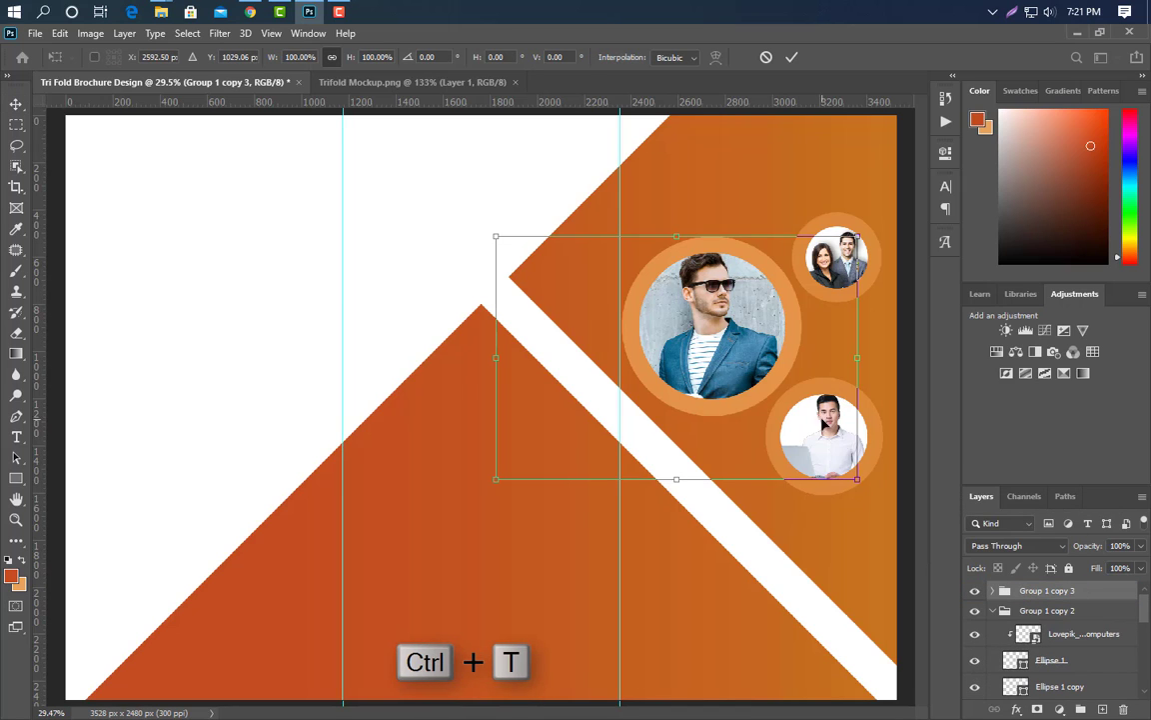
pyautogui.moveTo(735, 416); pyautogui.dragTo(247, 598)
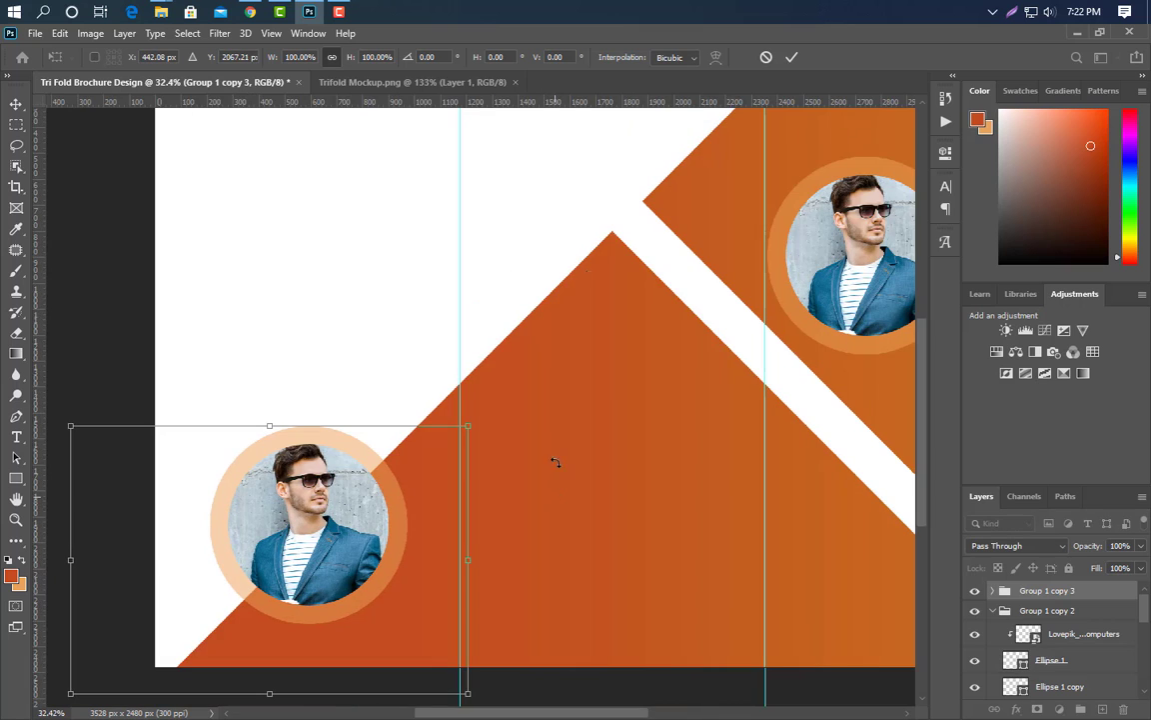
pyautogui.click(792, 58)
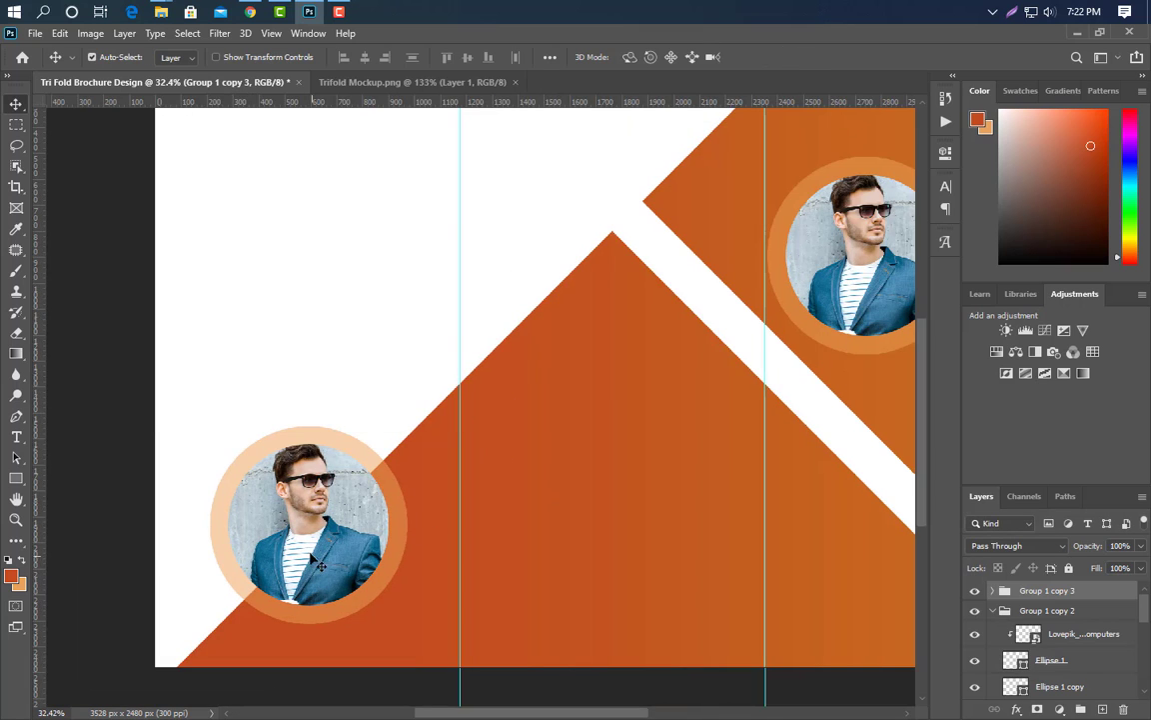
# Place the GettyImages-530686133 meeting photo from the Mitting folder into the copied circle group, scaled to about 16.6% over that circle.
pyautogui.click(310, 555)
pyautogui.click(312, 12)
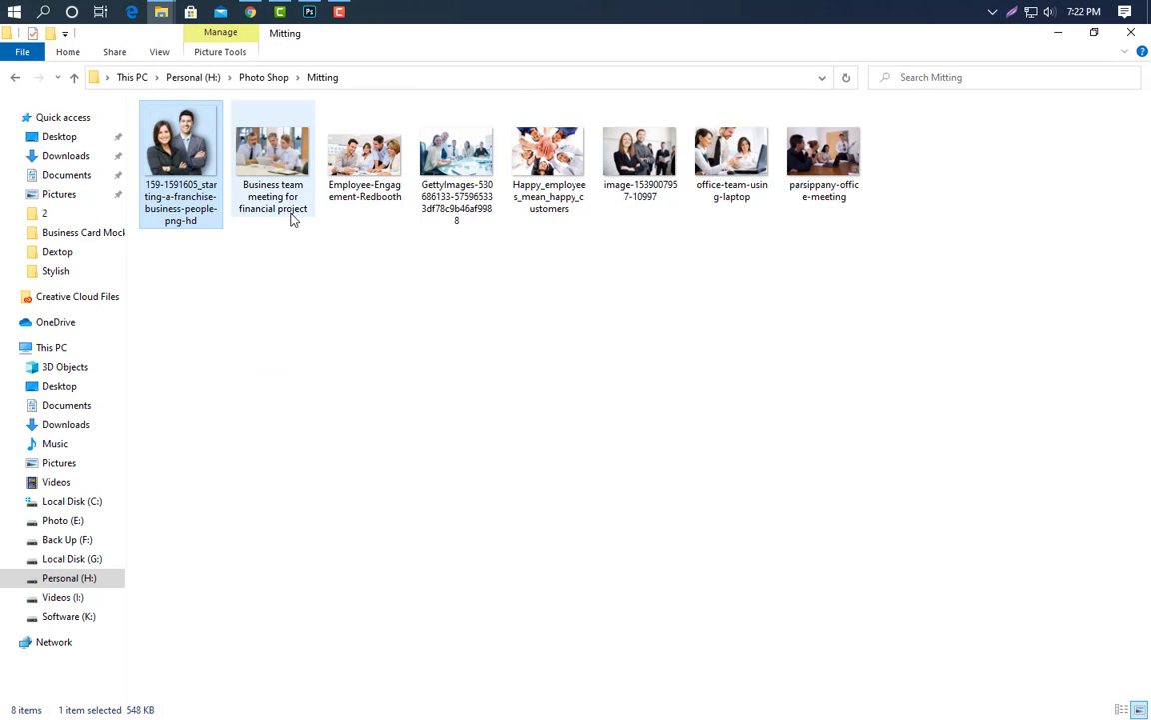
pyautogui.moveTo(445, 155); pyautogui.dragTo(634, 427)
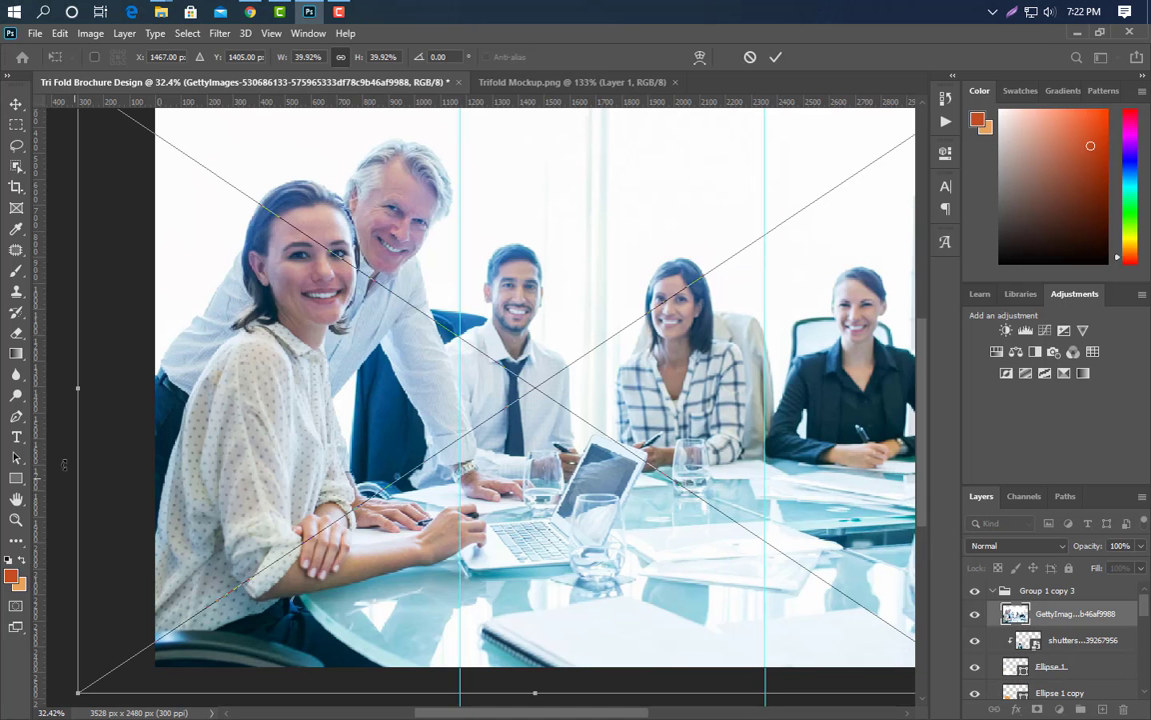
pyautogui.moveTo(77, 390); pyautogui.dragTo(608, 388)
pyautogui.moveTo(810, 448); pyautogui.dragTo(372, 544)
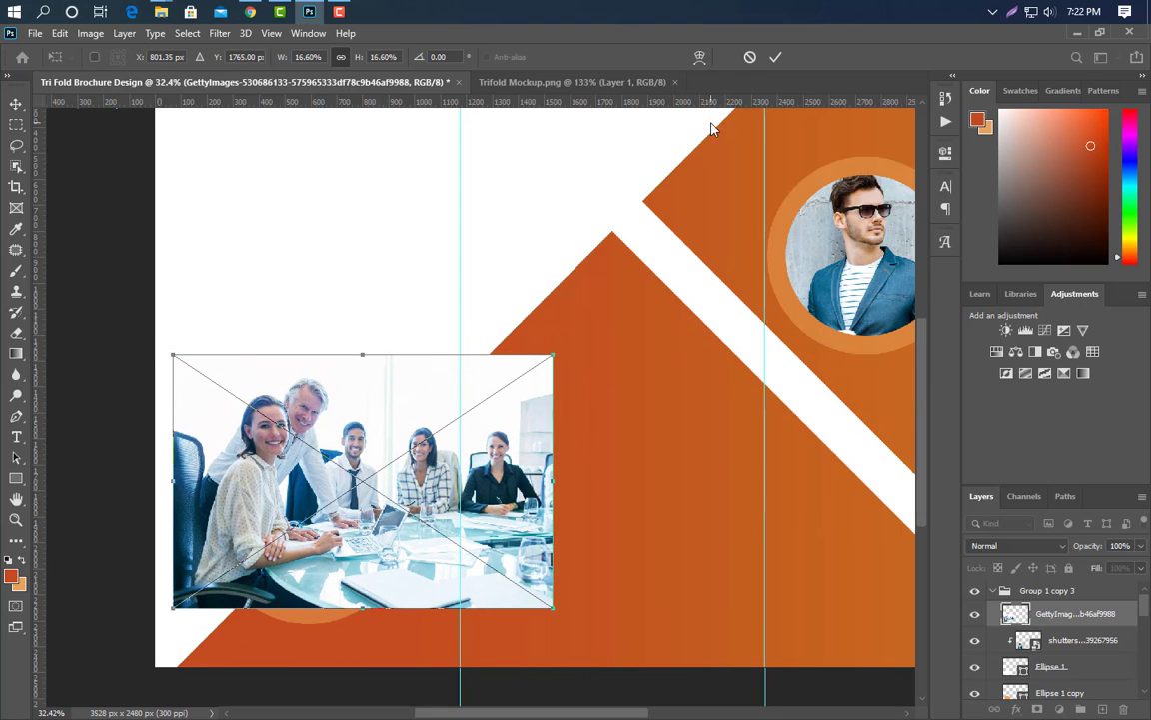
pyautogui.click(778, 56)
# Clip the meeting photo to the lower-left circle and shrink it to about 12.4% so the team fits inside the circle.
pyautogui.rightClick(1049, 613)
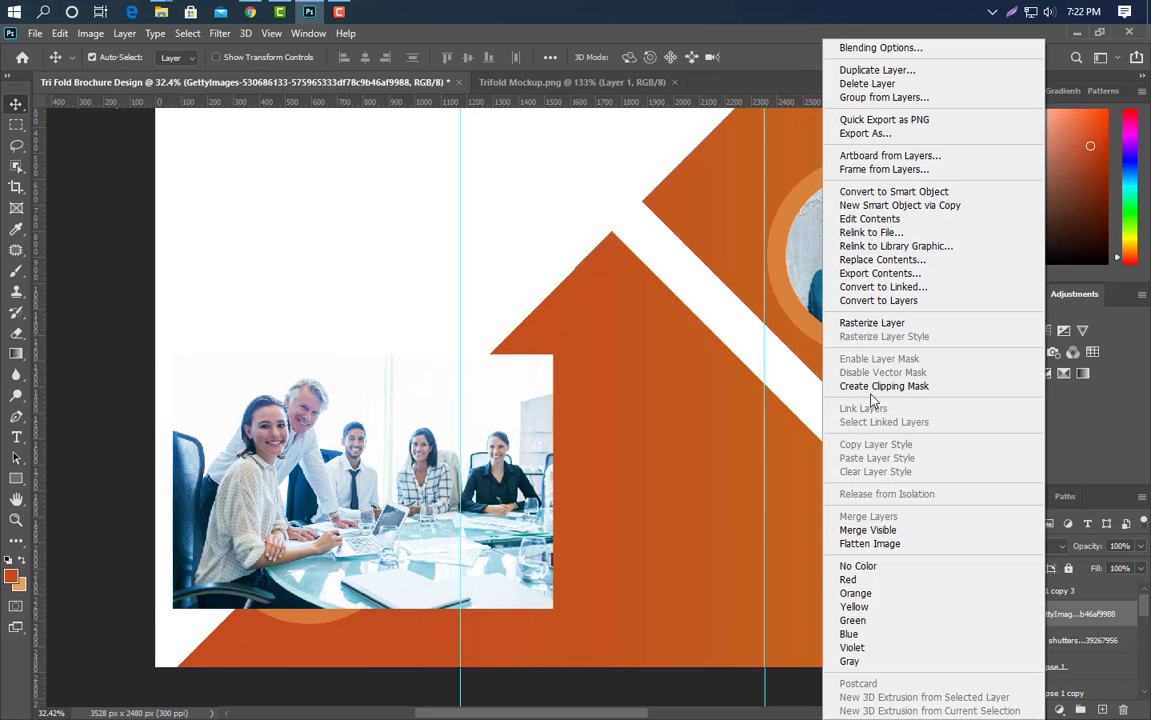
pyautogui.click(882, 386)
pyautogui.hotkey('ctrl', 't')
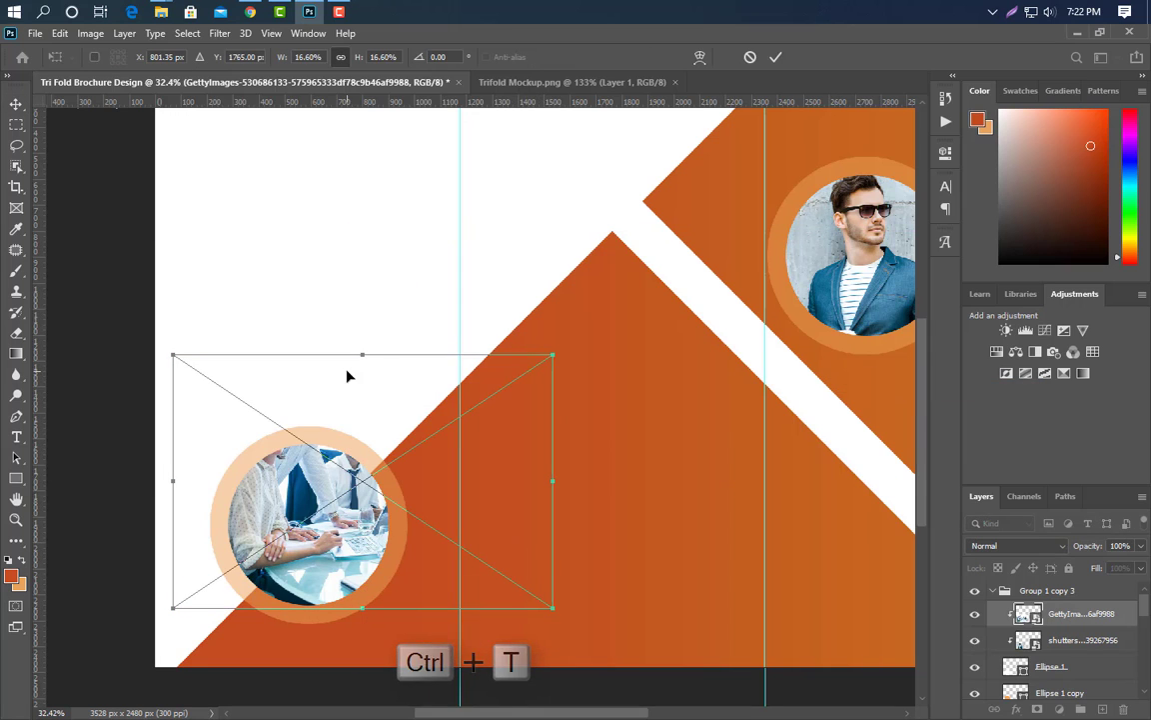
pyautogui.moveTo(364, 351); pyautogui.dragTo(333, 430)
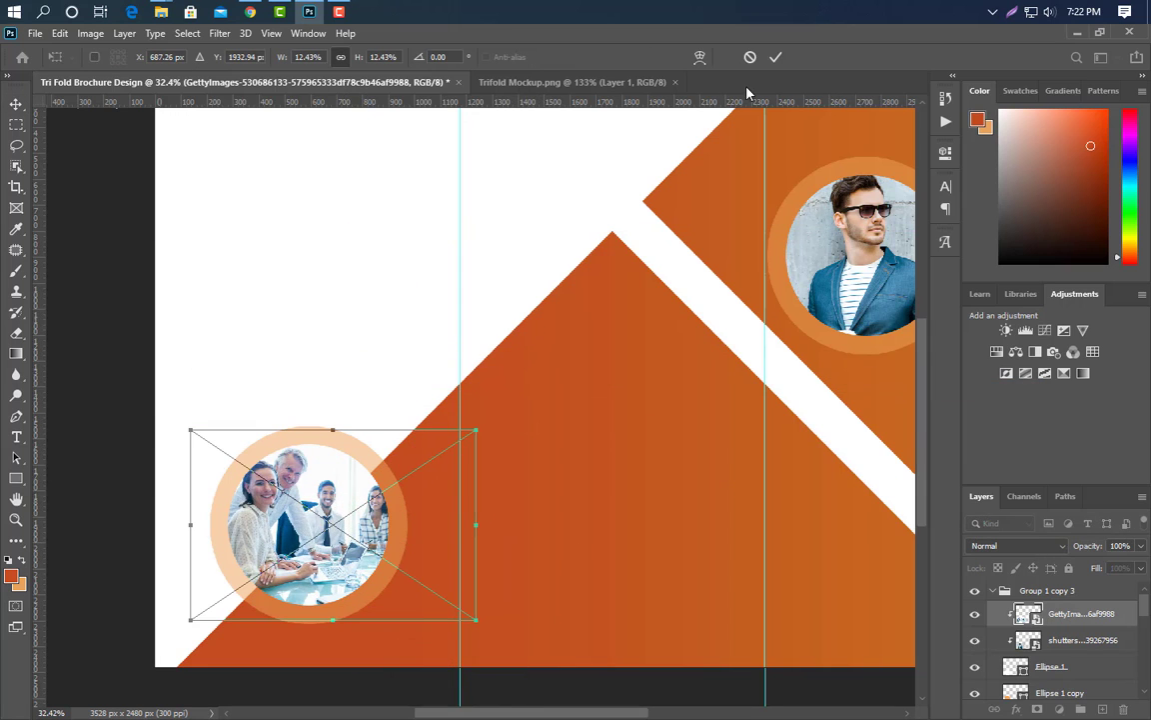
pyautogui.click(776, 57)
pyautogui.hotkey('ctrl', '0')
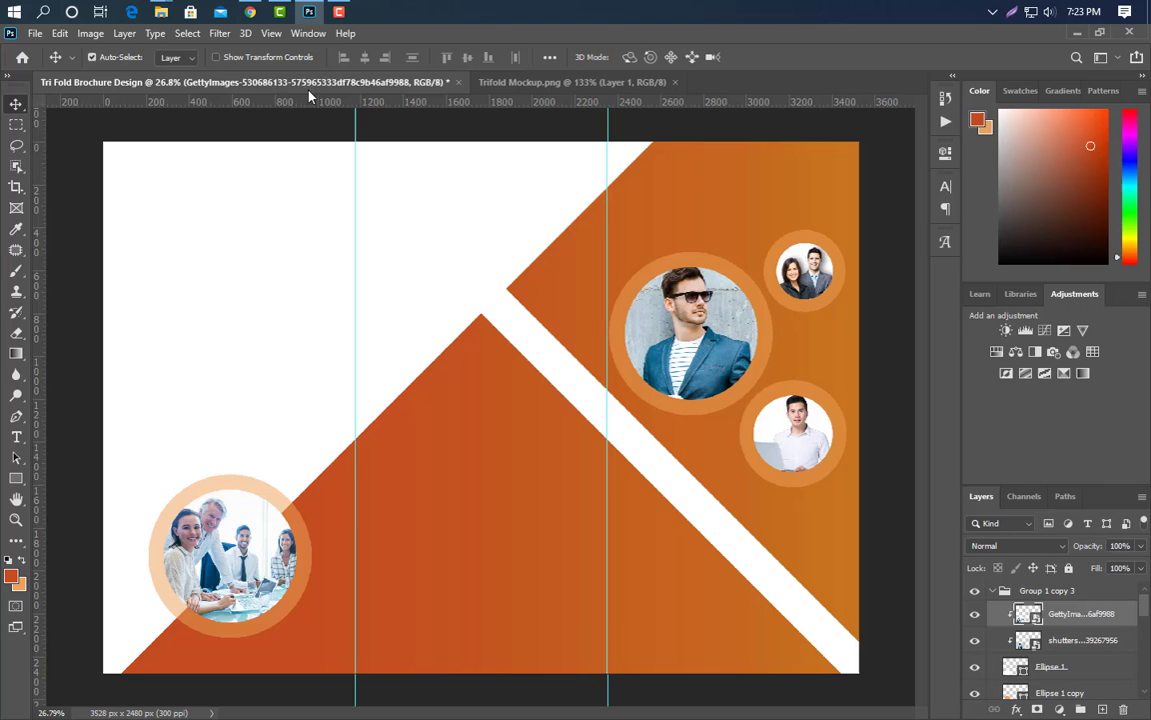
# Place the Logo White Png file from the desktop above the circles on the right panel, scaled to about 64.7%.
pyautogui.click(312, 12)
pyautogui.click(1057, 38)
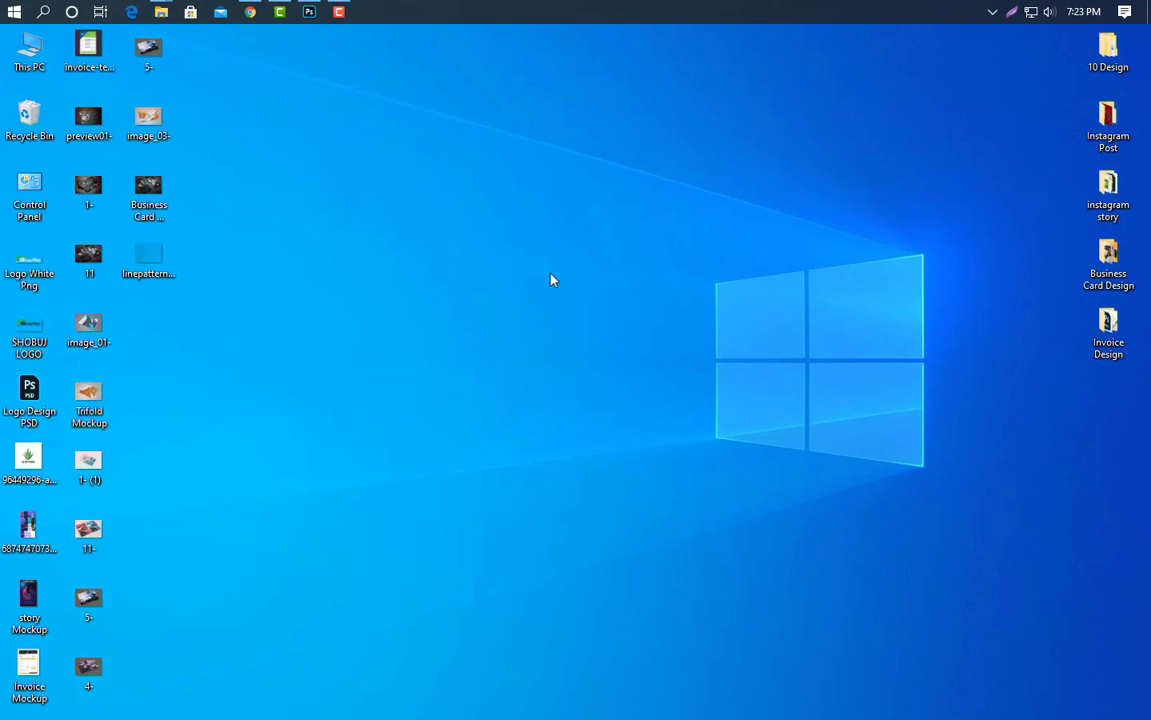
pyautogui.click(309, 12)
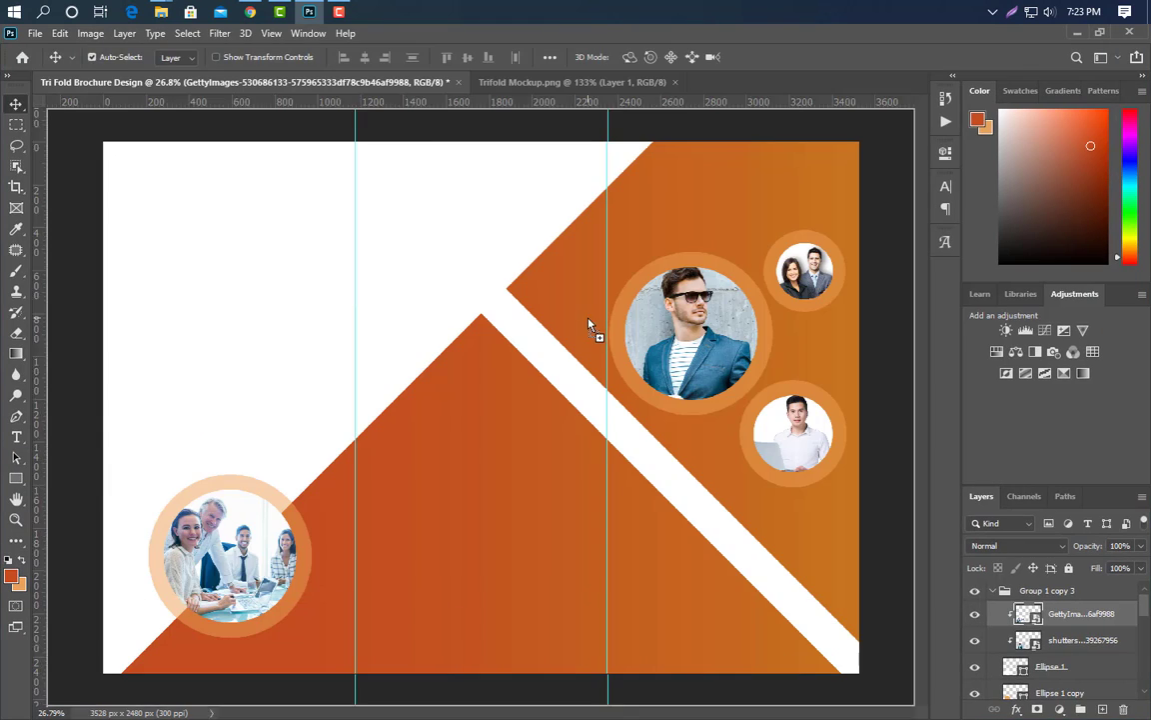
pyautogui.moveTo(590, 325); pyautogui.dragTo(592, 330)
pyautogui.moveTo(366, 407); pyautogui.dragTo(689, 196)
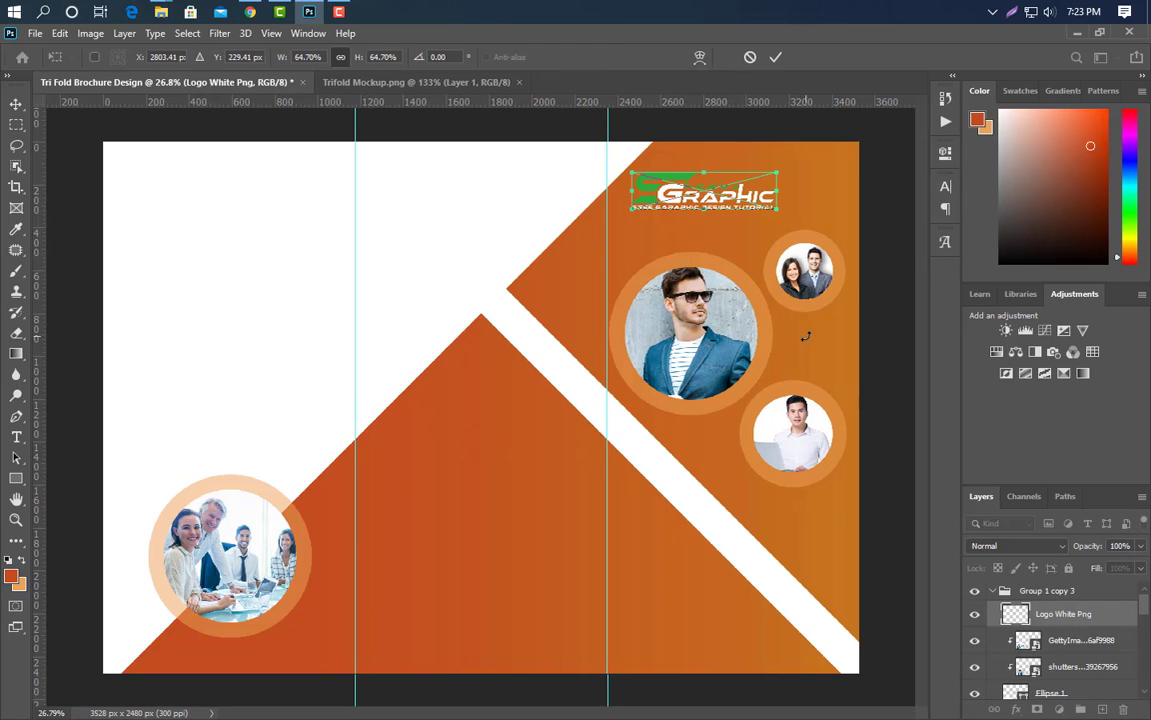
pyautogui.click(776, 57)
# Add the white text "tridold" in 11 pt Akrobat Bold at the lower part of the right panel, just inside the guide.
pyautogui.scroll(3, 884, 673)
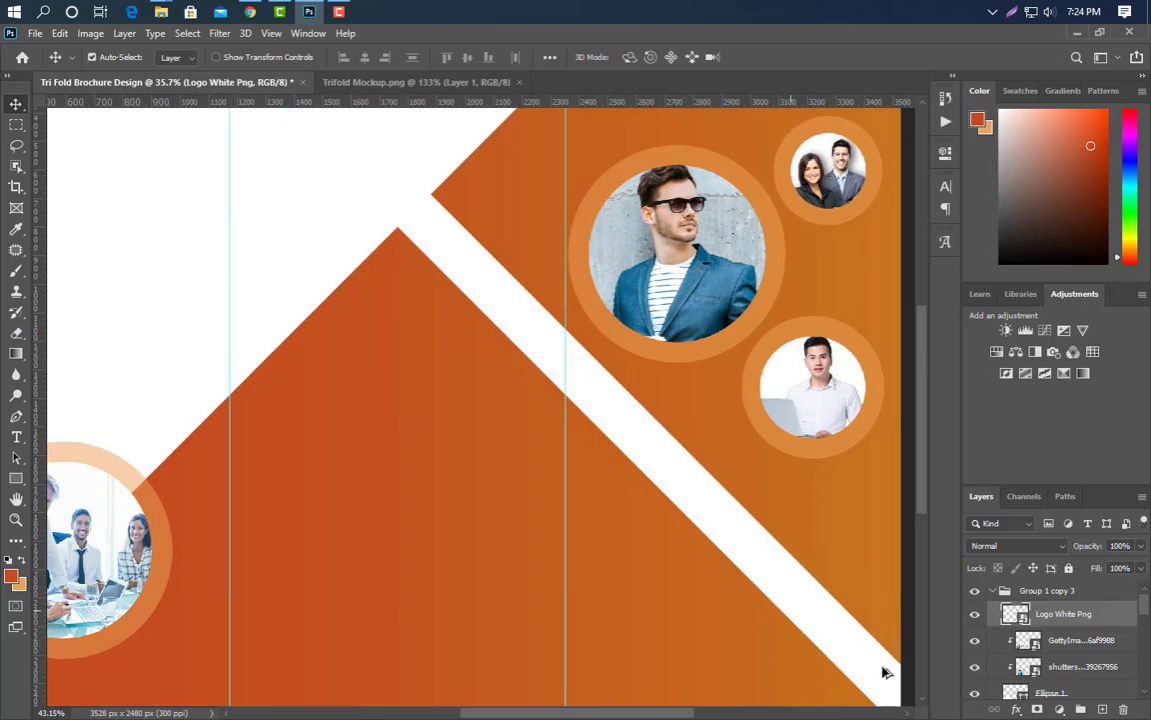
pyautogui.scroll(-2, 740, 681)
pyautogui.moveTo(687, 716); pyautogui.dragTo(727, 715)
pyautogui.click(17, 438)
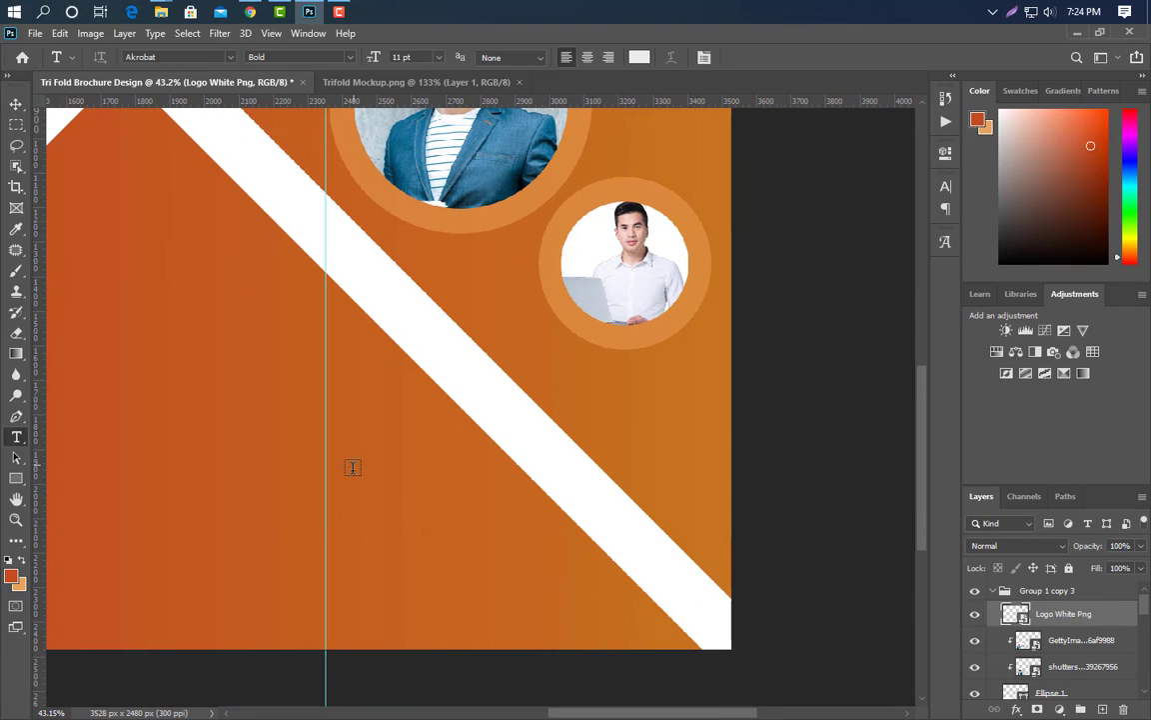
pyautogui.click(350, 483)
pyautogui.write('trifold')
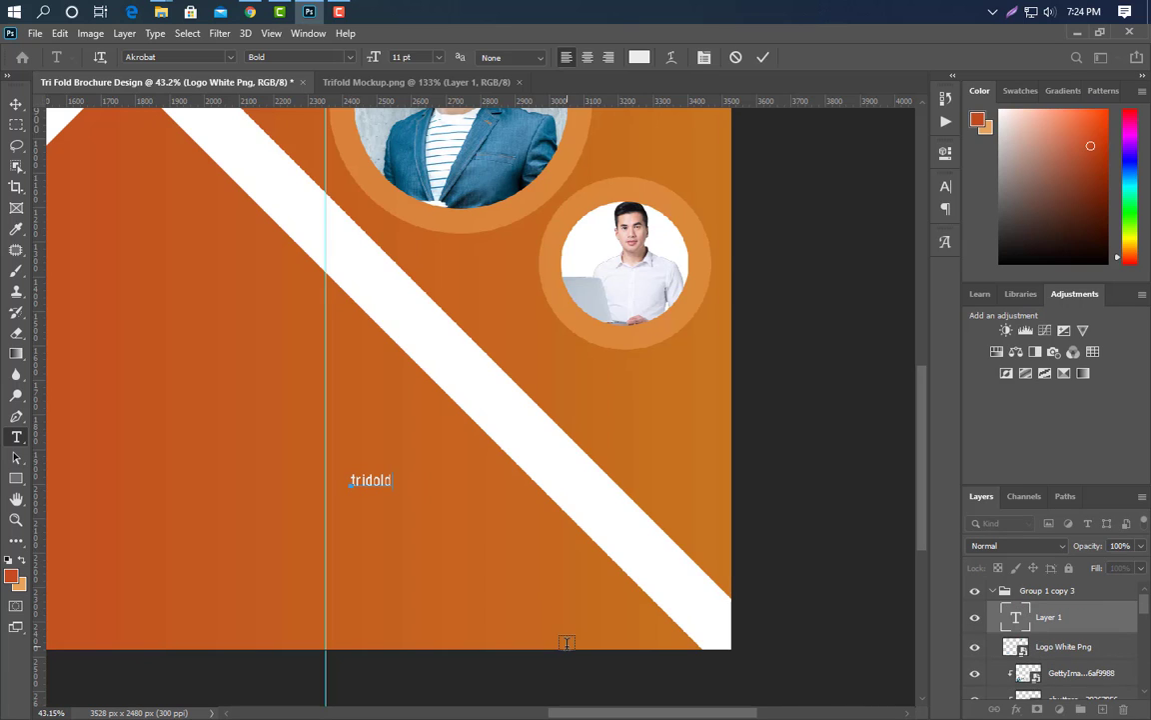
pyautogui.click(765, 63)
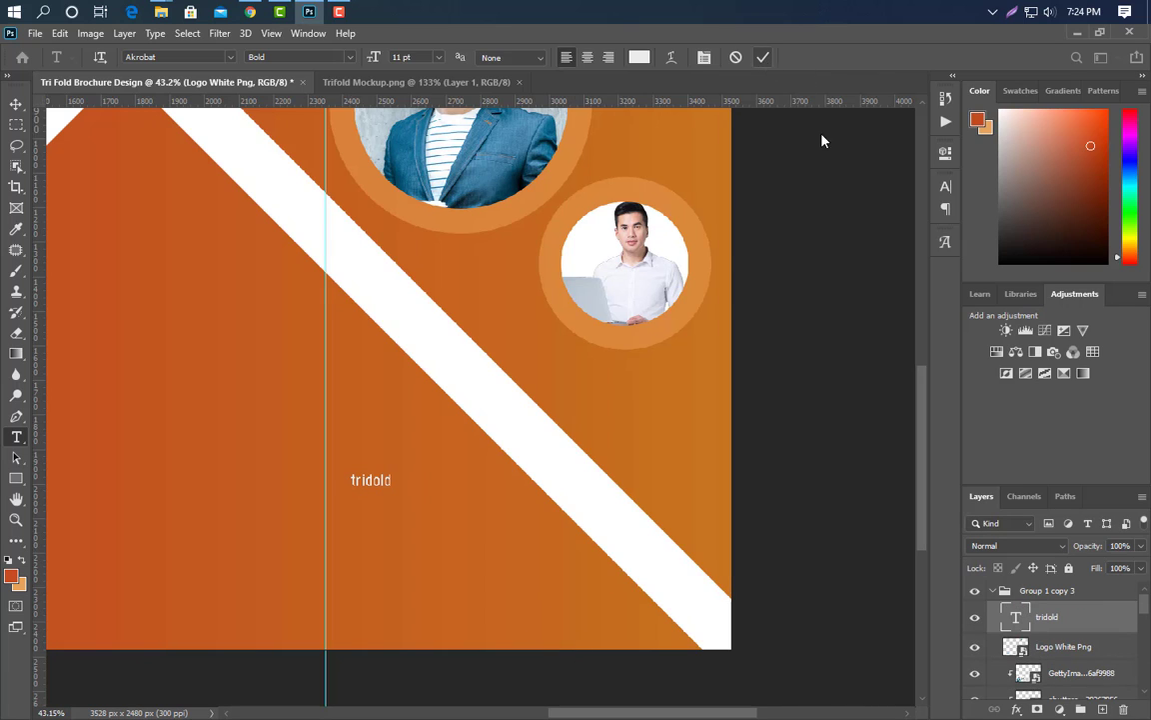
# Set the heading text to all caps, enlarge it to about 306%, and correct its wording to "trifold".
pyautogui.click(946, 186)
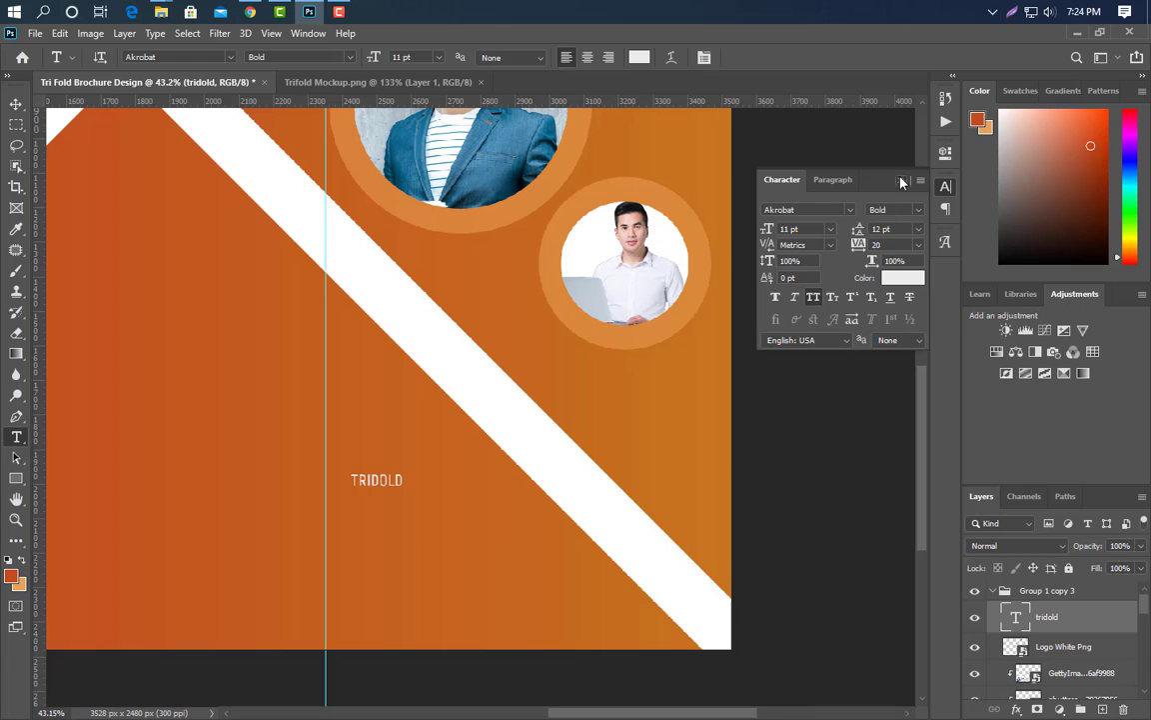
pyautogui.click(810, 158)
pyautogui.hotkey('ctrl', 't')
pyautogui.moveTo(406, 481); pyautogui.dragTo(512, 491)
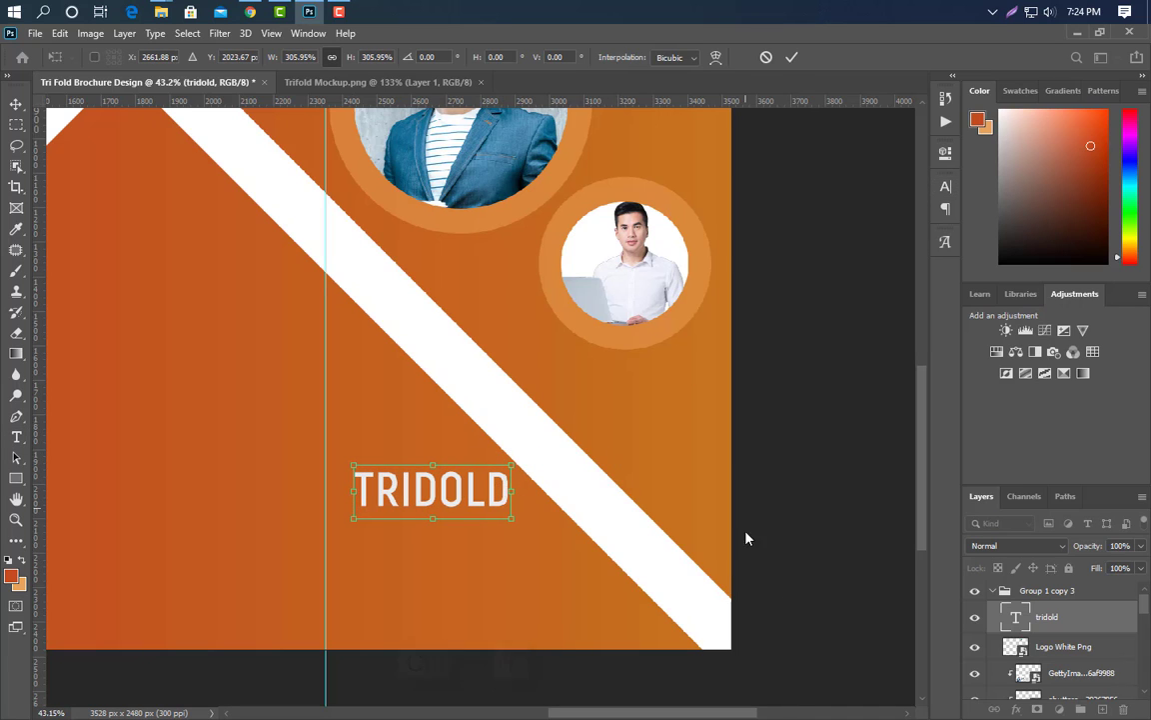
pyautogui.click(791, 58)
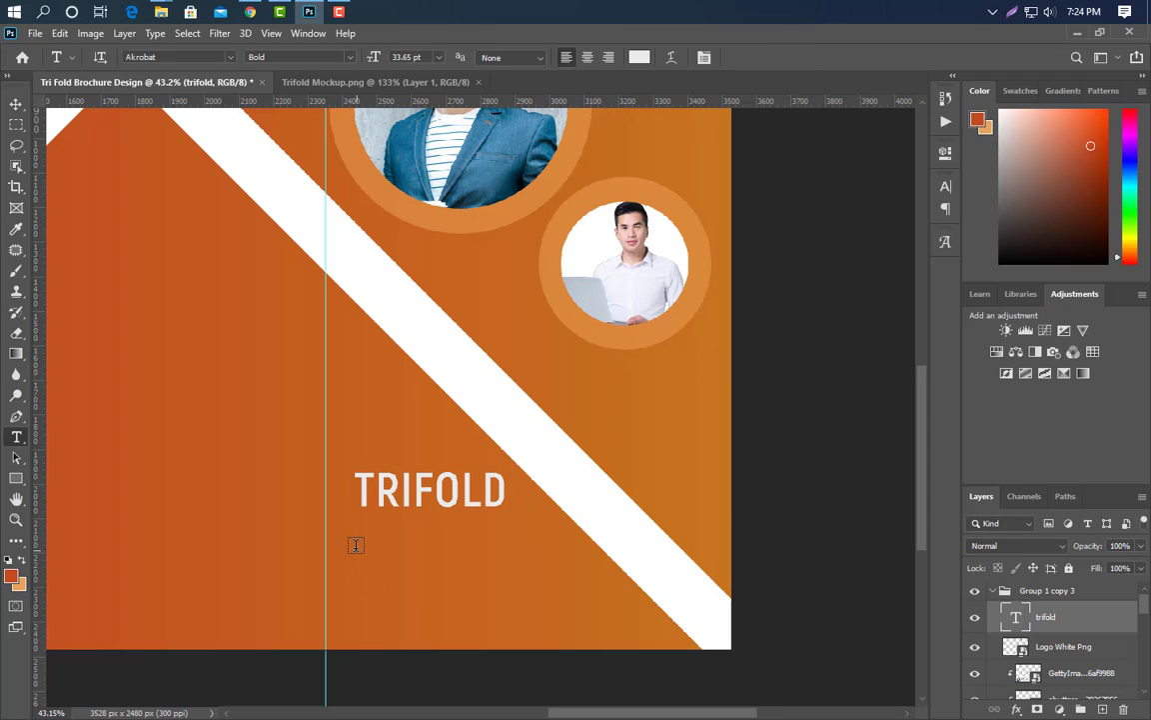
# Add the text "Brochure" below the TRIFOLD heading at 11 pt and set its Akrobat weight to ExtraBold.
pyautogui.click(356, 545)
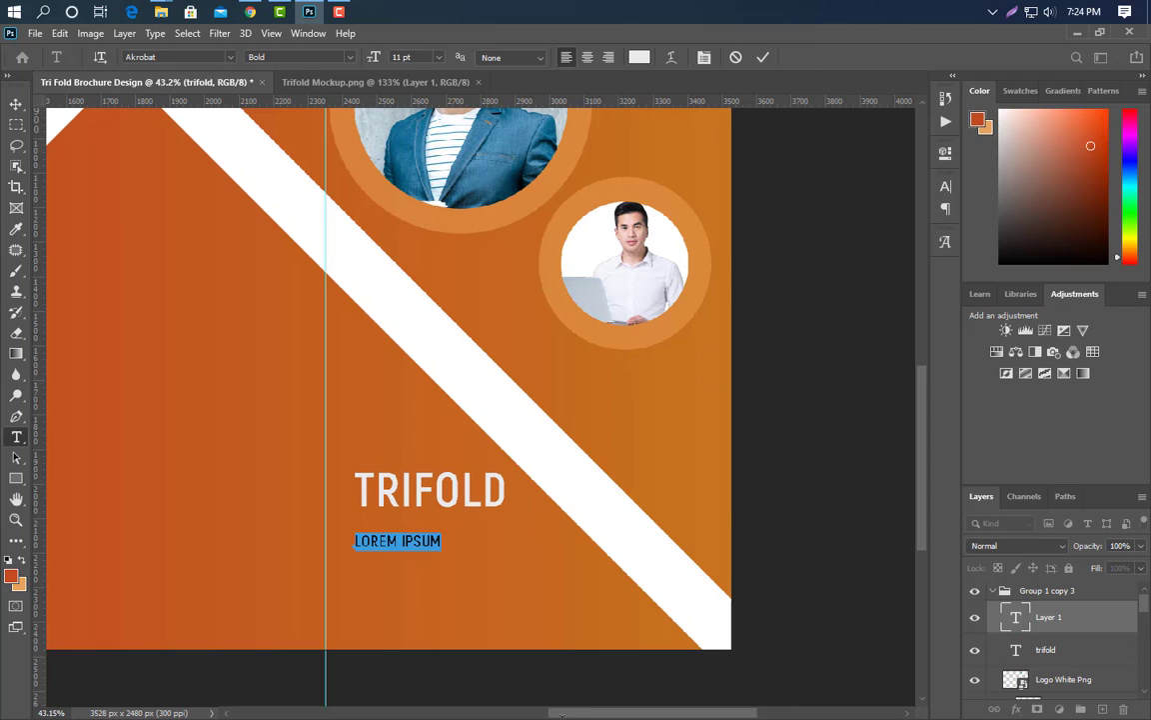
pyautogui.write('BROCHURE')
pyautogui.click(765, 59)
pyautogui.click(945, 186)
pyautogui.click(919, 211)
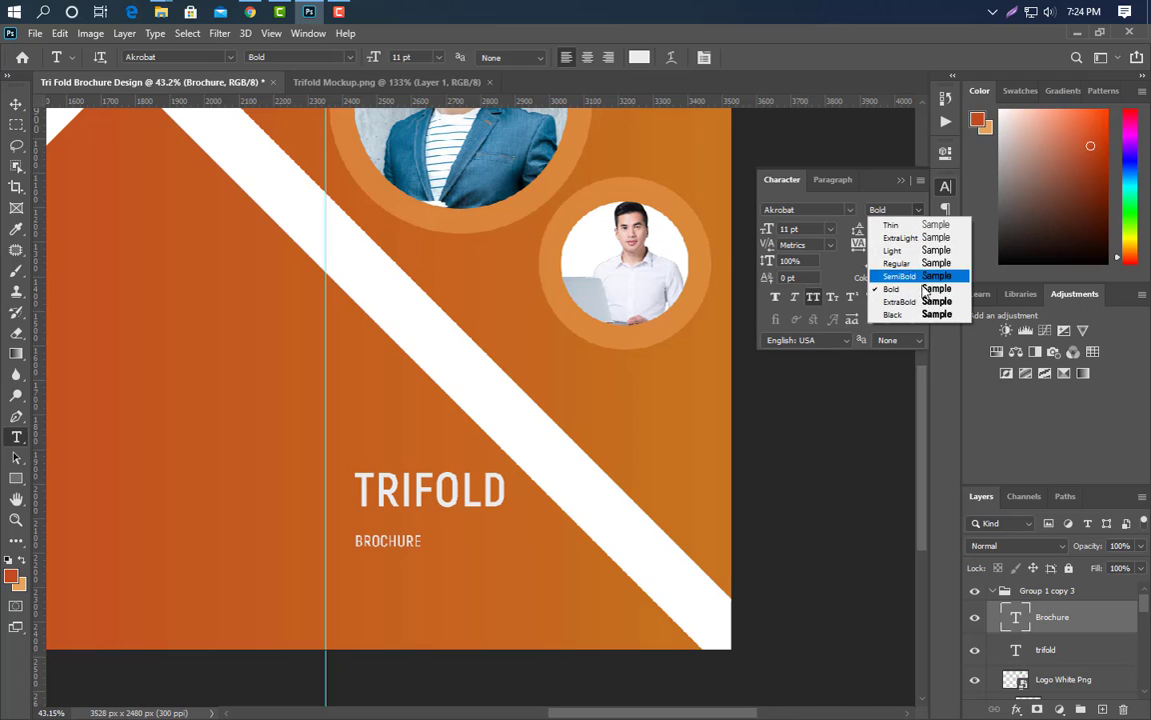
pyautogui.click(927, 302)
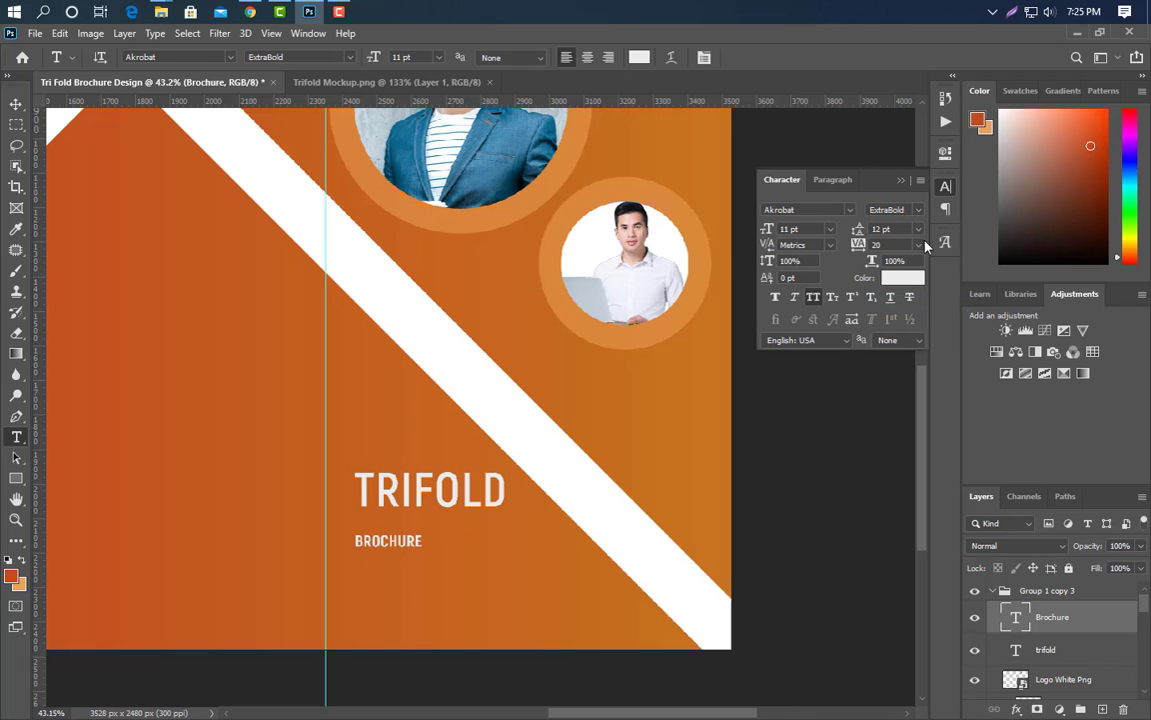
# Enlarge the BROCHURE text to about 305% so it sits directly beneath the TRIFOLD heading.
pyautogui.hotkey('ctrl', 't')
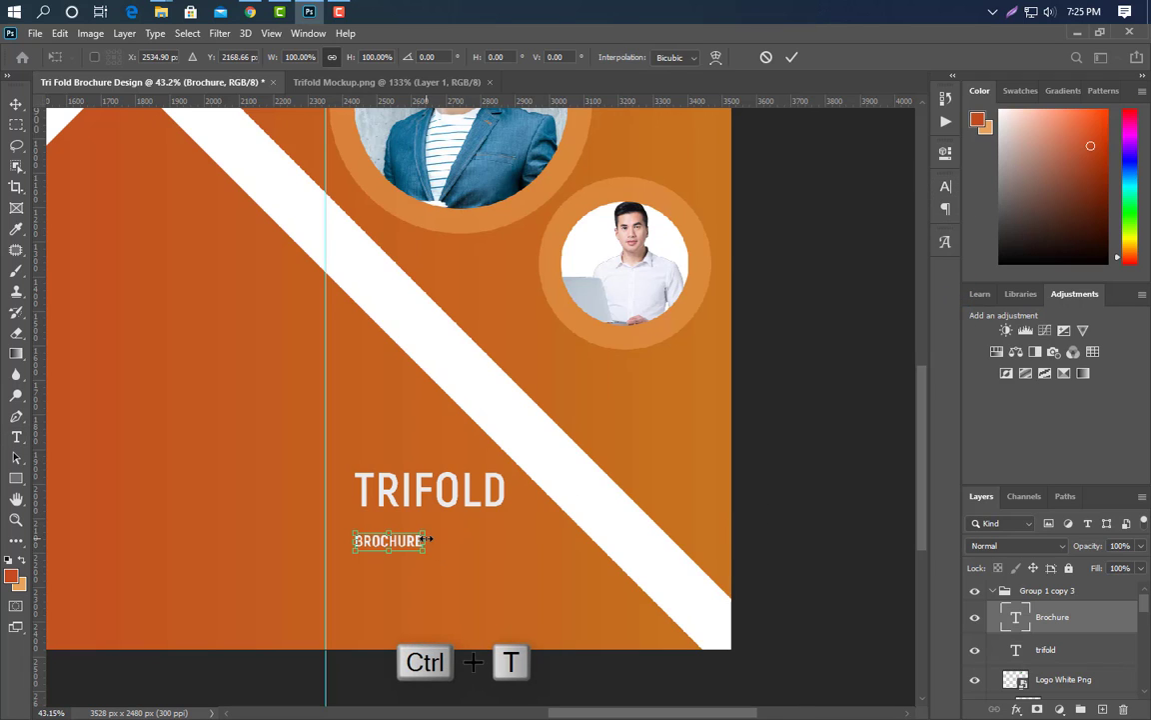
pyautogui.moveTo(428, 541); pyautogui.dragTo(561, 539)
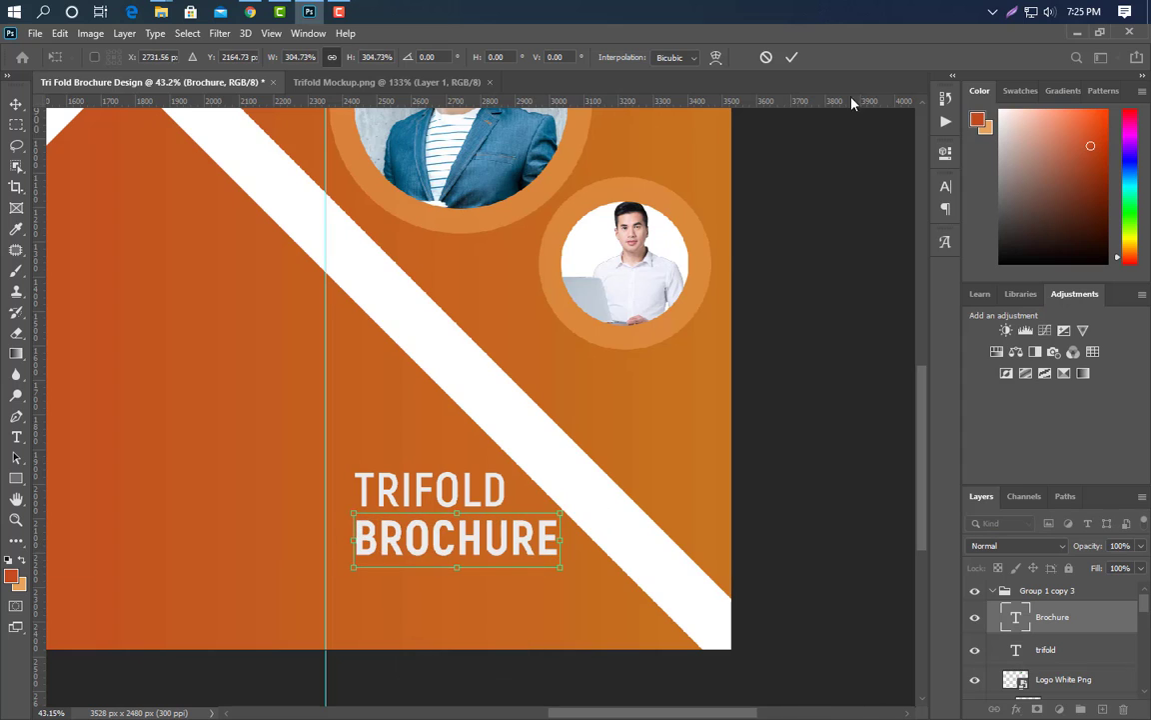
pyautogui.click(793, 60)
# Draw a rectangle about 677 × 111 px beneath the BROCHURE text, stacked just above the trifold text layer.
pyautogui.press('v')
pyautogui.click(488, 491)
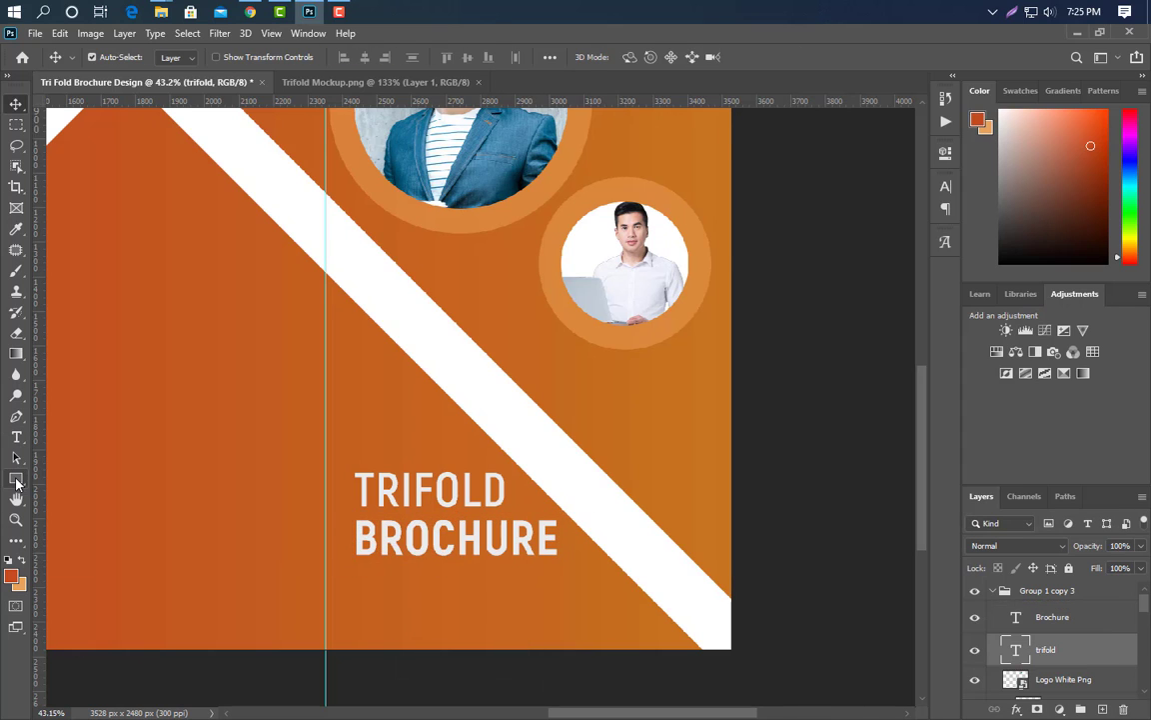
pyautogui.click(16, 480)
pyautogui.moveTo(374, 584); pyautogui.dragTo(606, 621)
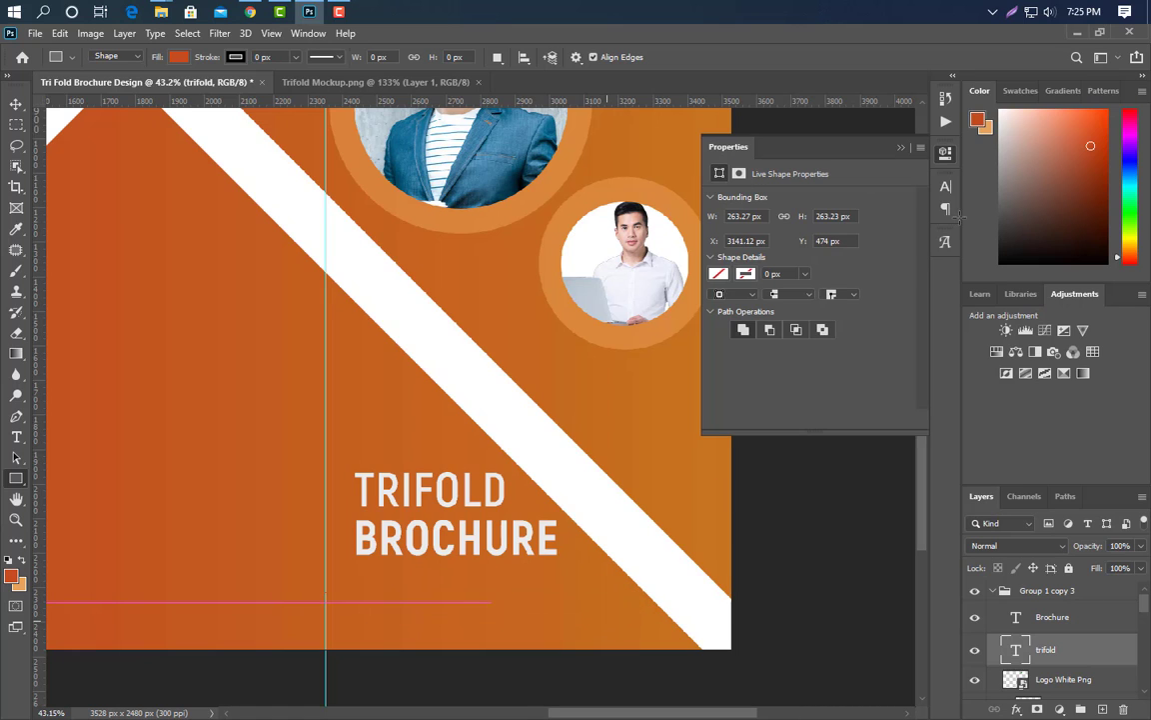
pyautogui.click(898, 148)
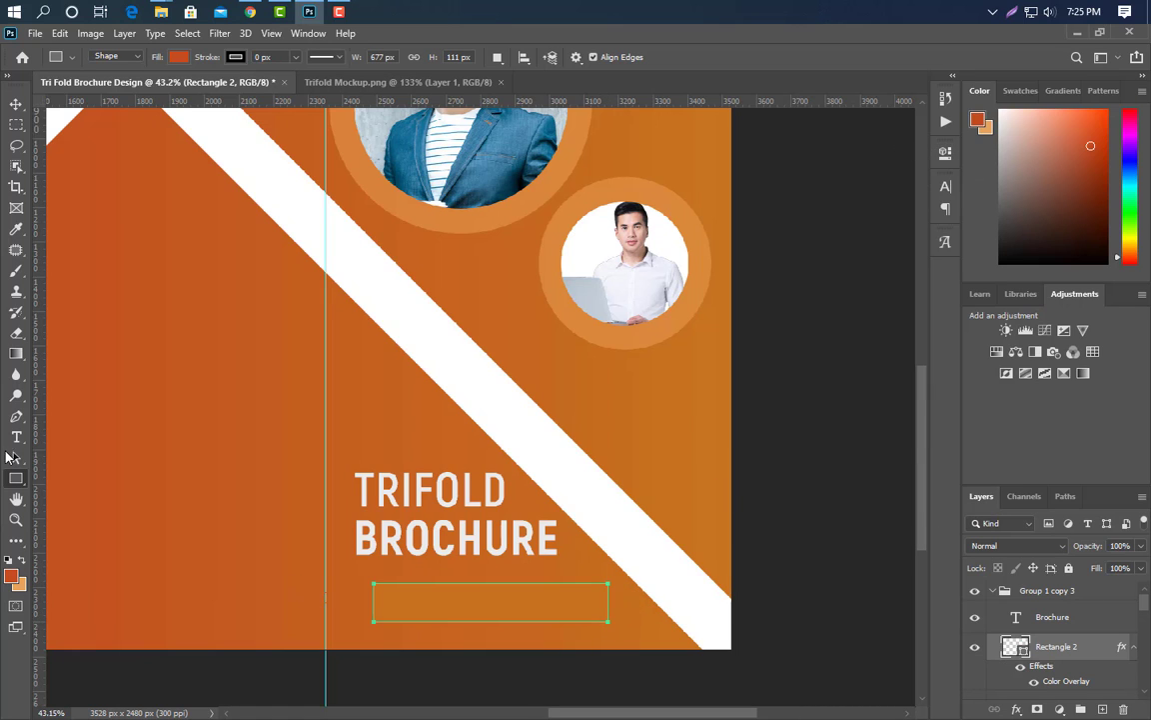
pyautogui.click(16, 437)
pyautogui.click(1103, 708)
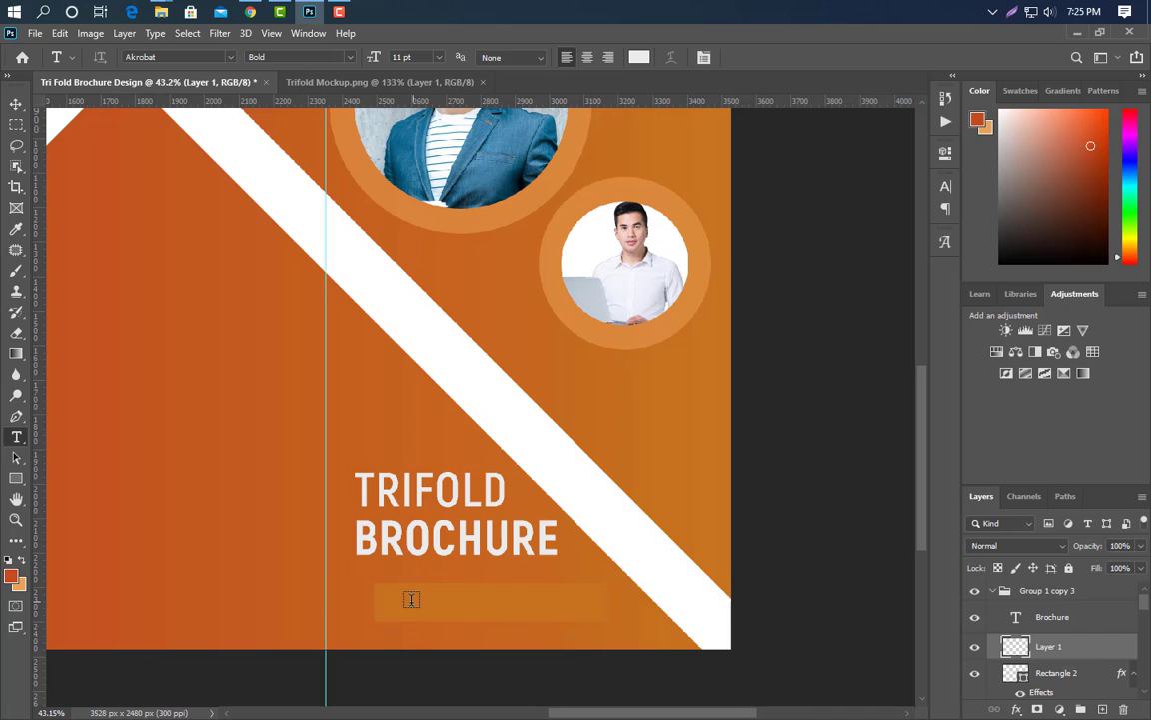
pyautogui.click(393, 603)
pyautogui.write('www')
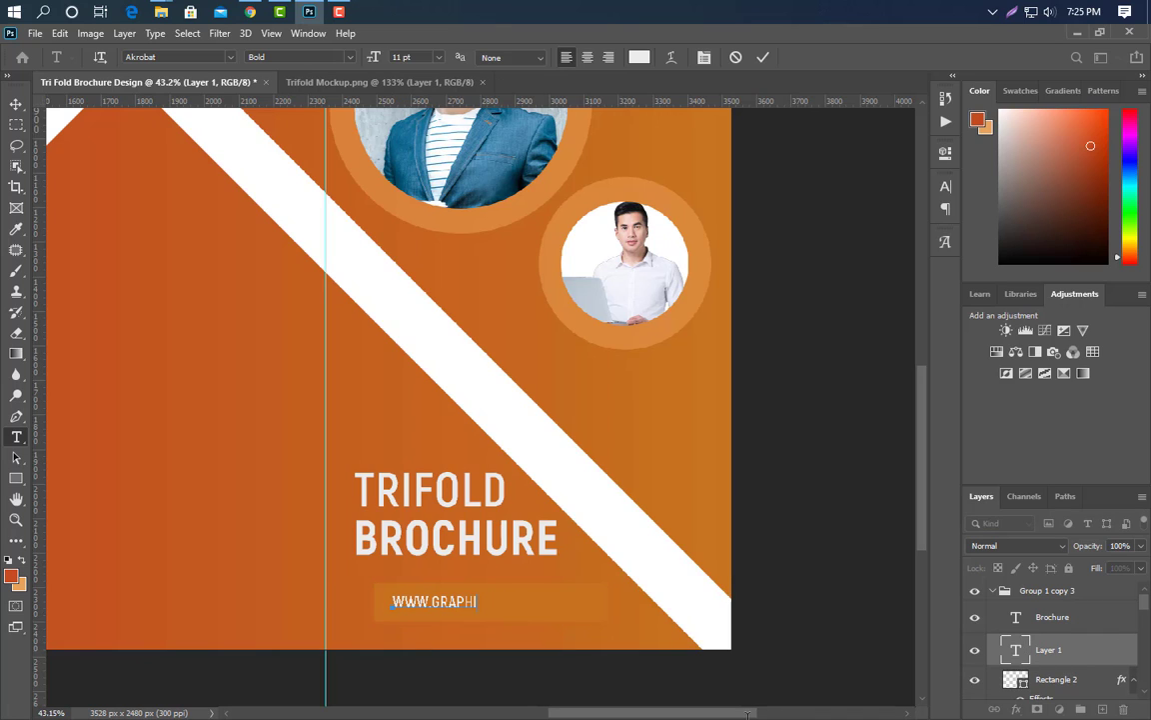
pyautogui.write('.graphicsfamily.com')
pyautogui.click(761, 58)
pyautogui.hotkey('ctrl', 't')
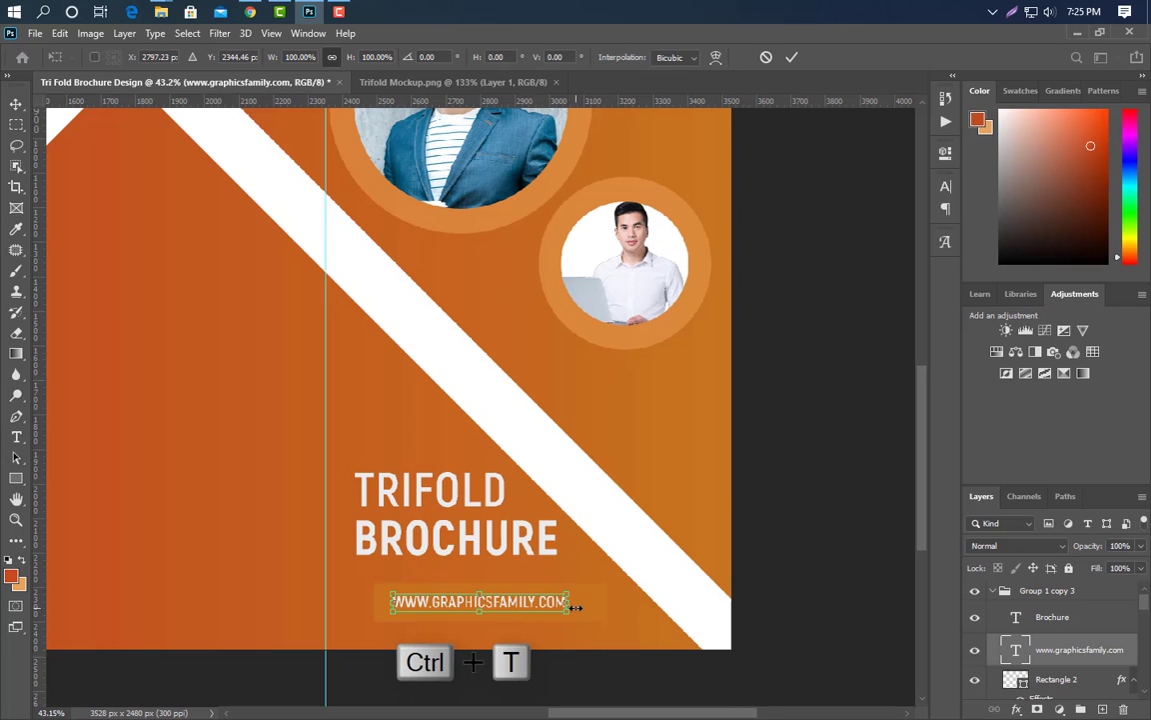
pyautogui.moveTo(574, 604); pyautogui.dragTo(596, 603)
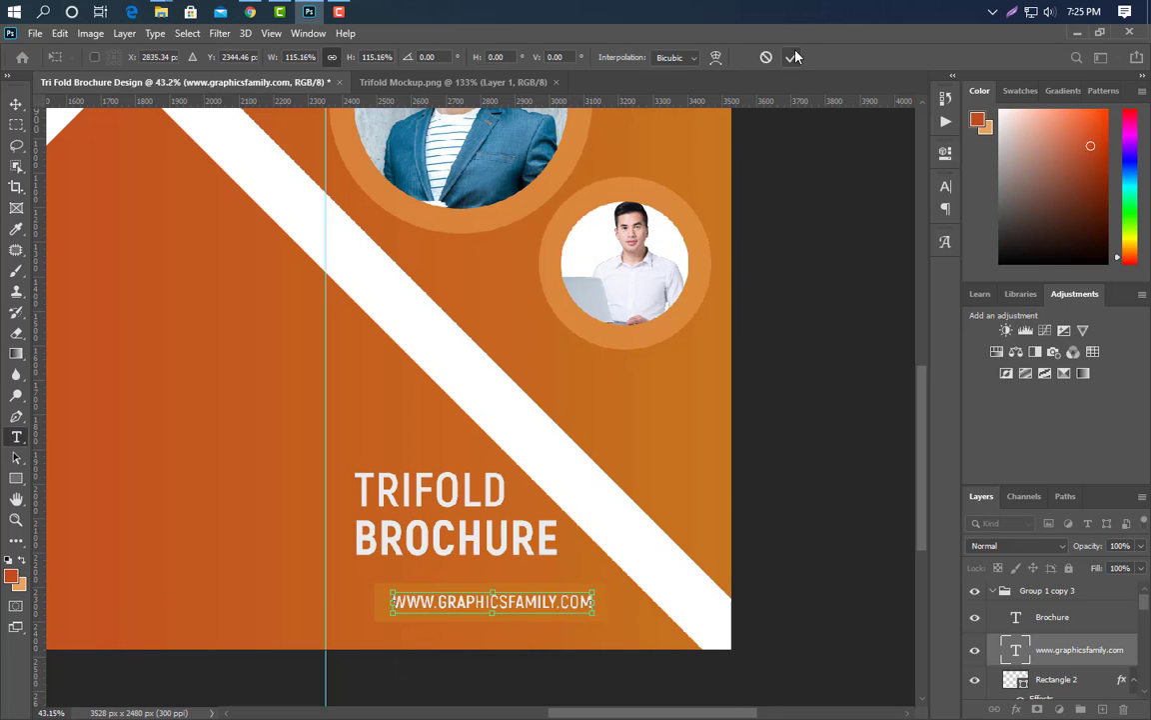
pyautogui.click(792, 57)
# Replace the website rectangle's color overlay with the orange gradient overlay, reversed and with an increased gradient scale.
pyautogui.click(1095, 682)
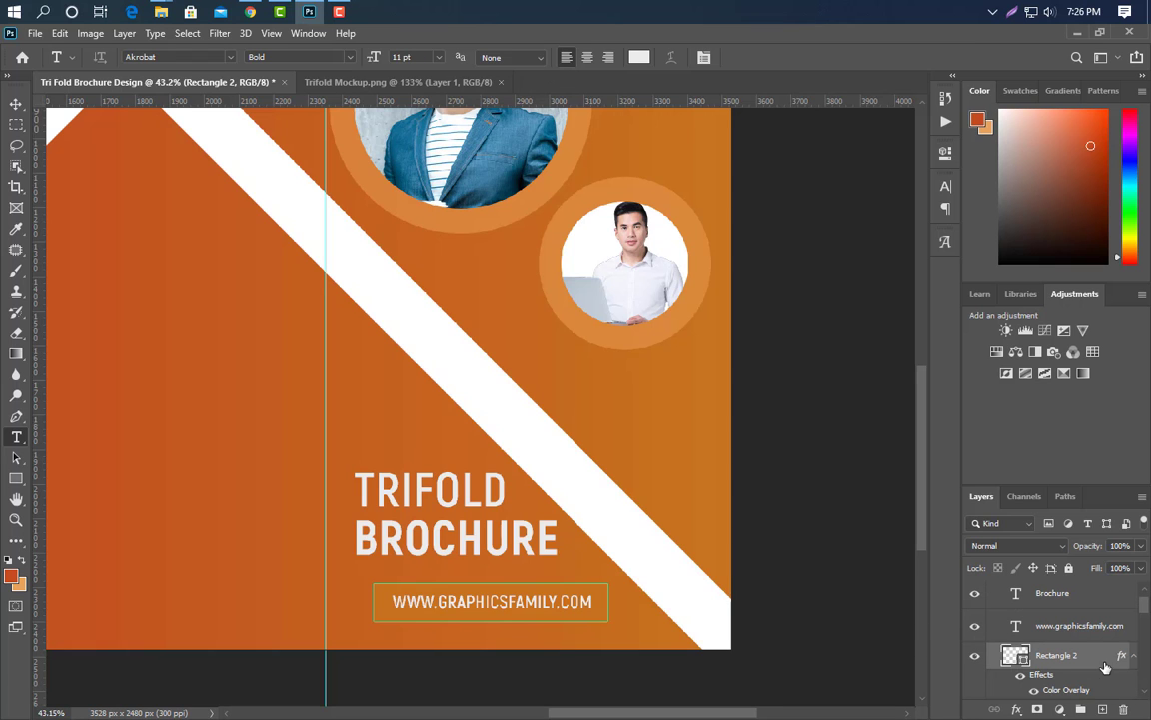
pyautogui.doubleClick(1095, 655)
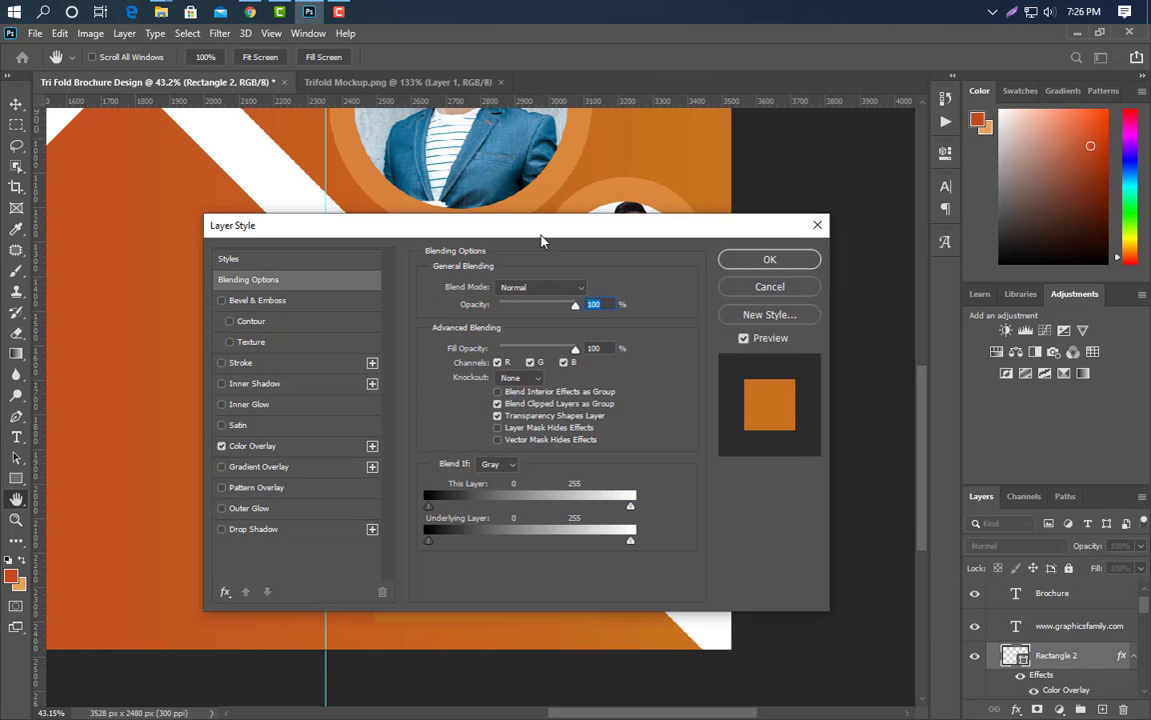
pyautogui.moveTo(540, 239); pyautogui.dragTo(913, 161)
pyautogui.click(623, 366)
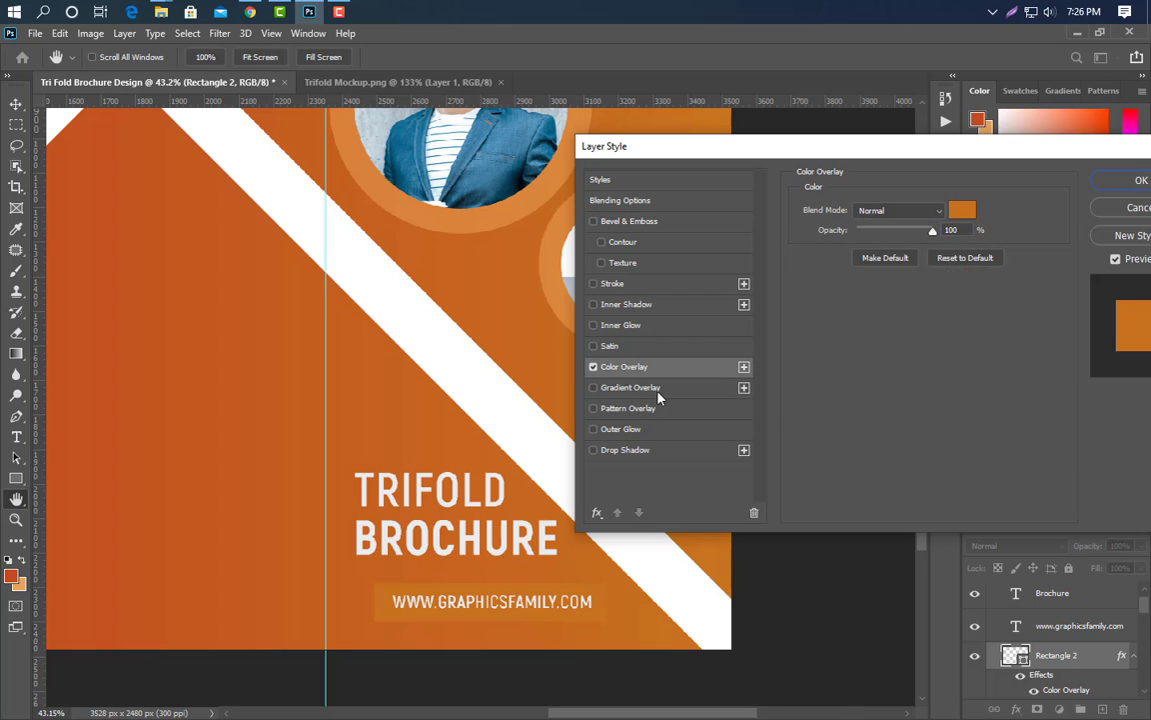
pyautogui.click(593, 367)
pyautogui.click(640, 387)
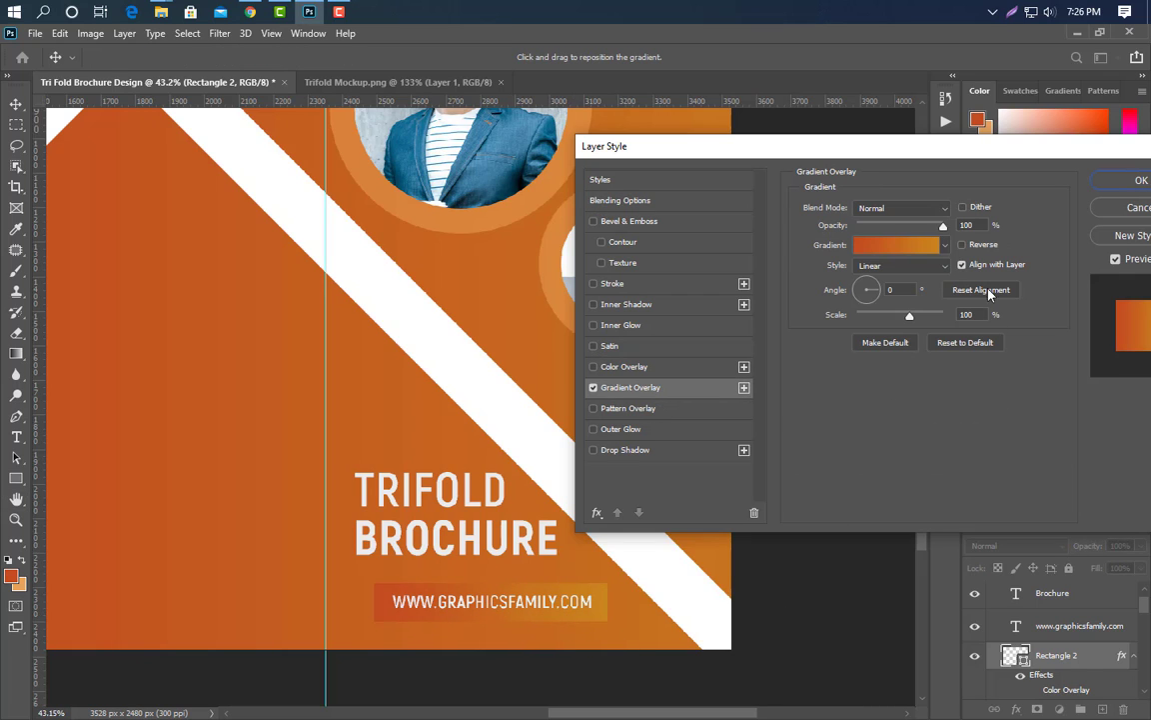
pyautogui.click(962, 245)
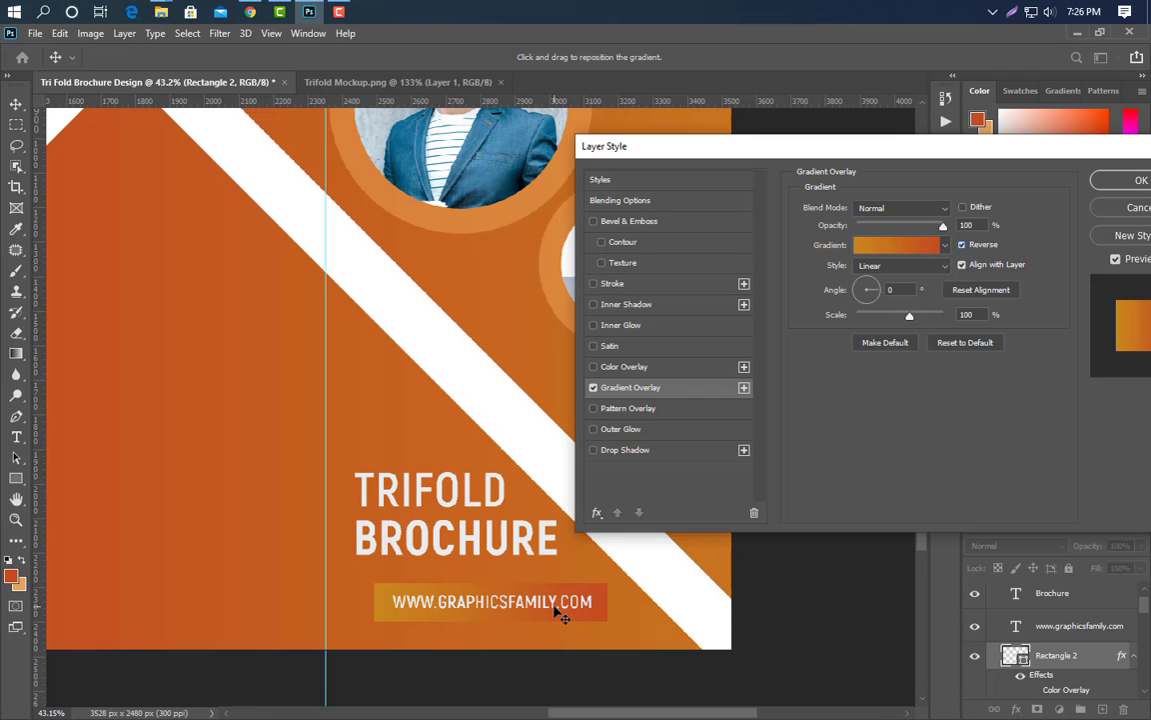
pyautogui.moveTo(909, 316); pyautogui.dragTo(948, 316)
pyautogui.press('Return')
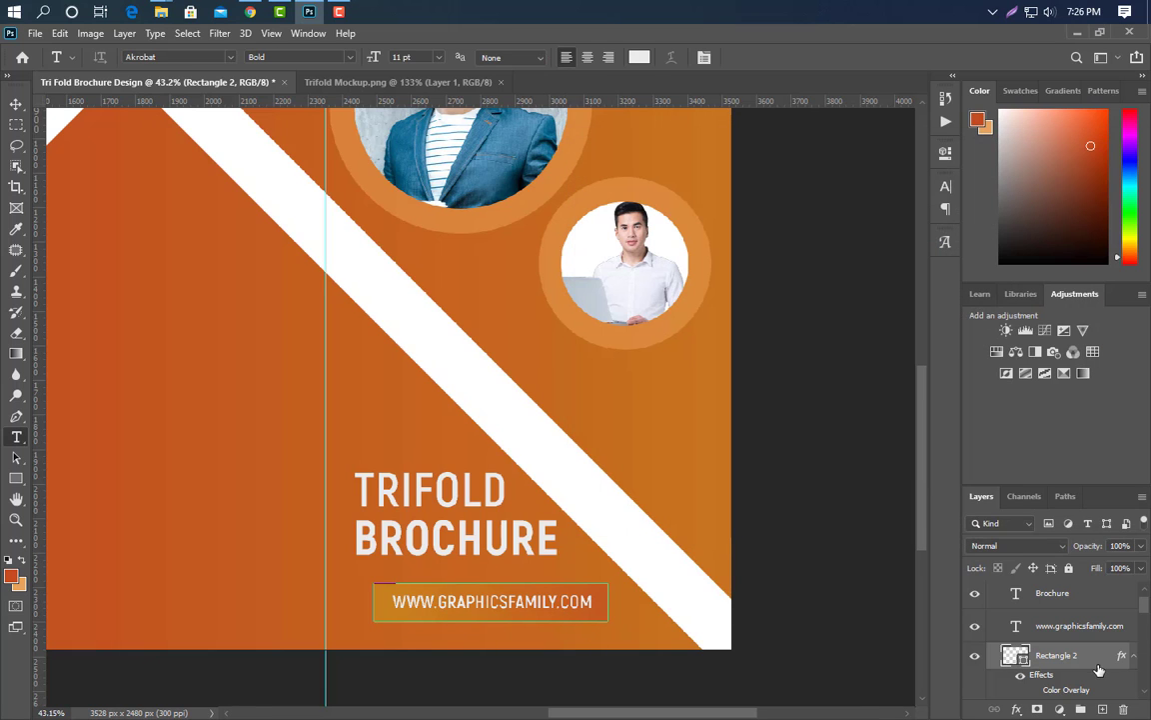
# Add a drop shadow to the website rectangle with 5% spread and 10 px size.
pyautogui.doubleClick(1135, 698)
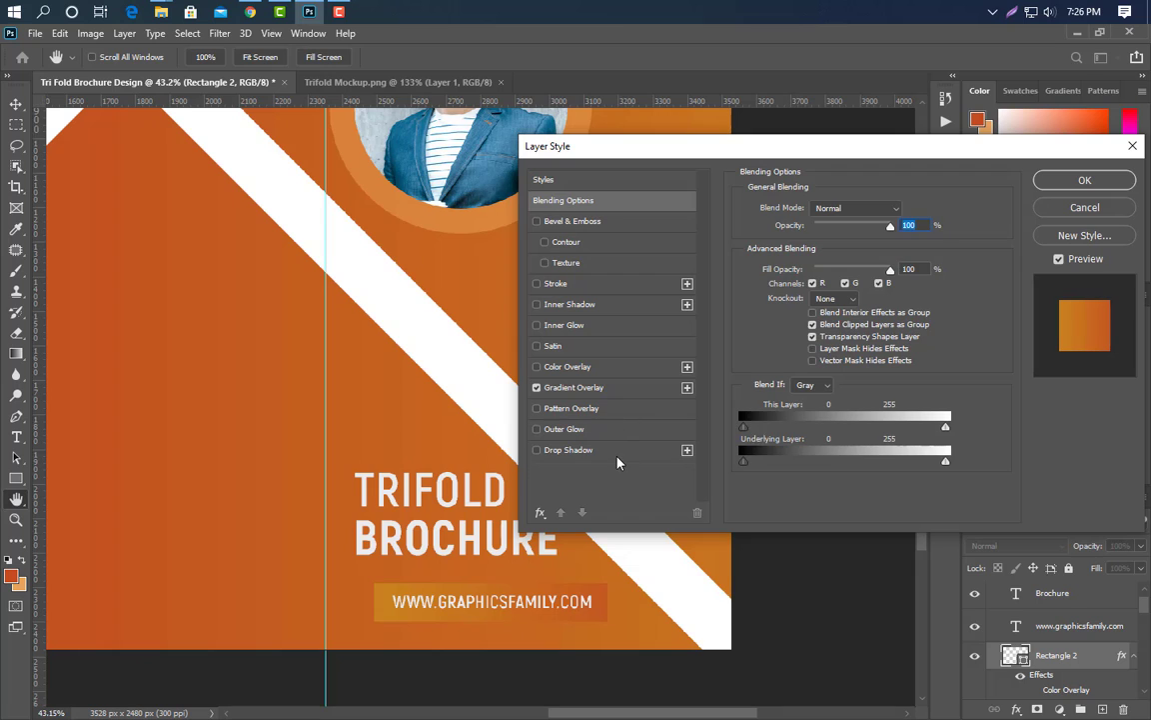
pyautogui.click(617, 450)
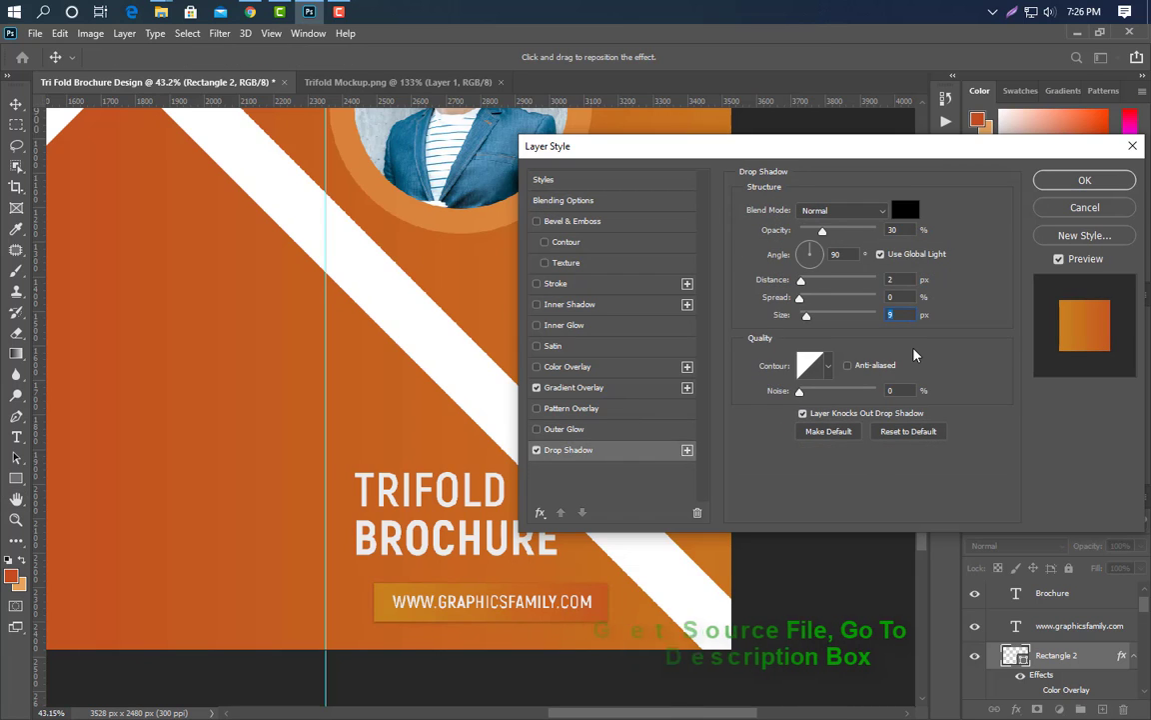
pyautogui.press('Down')
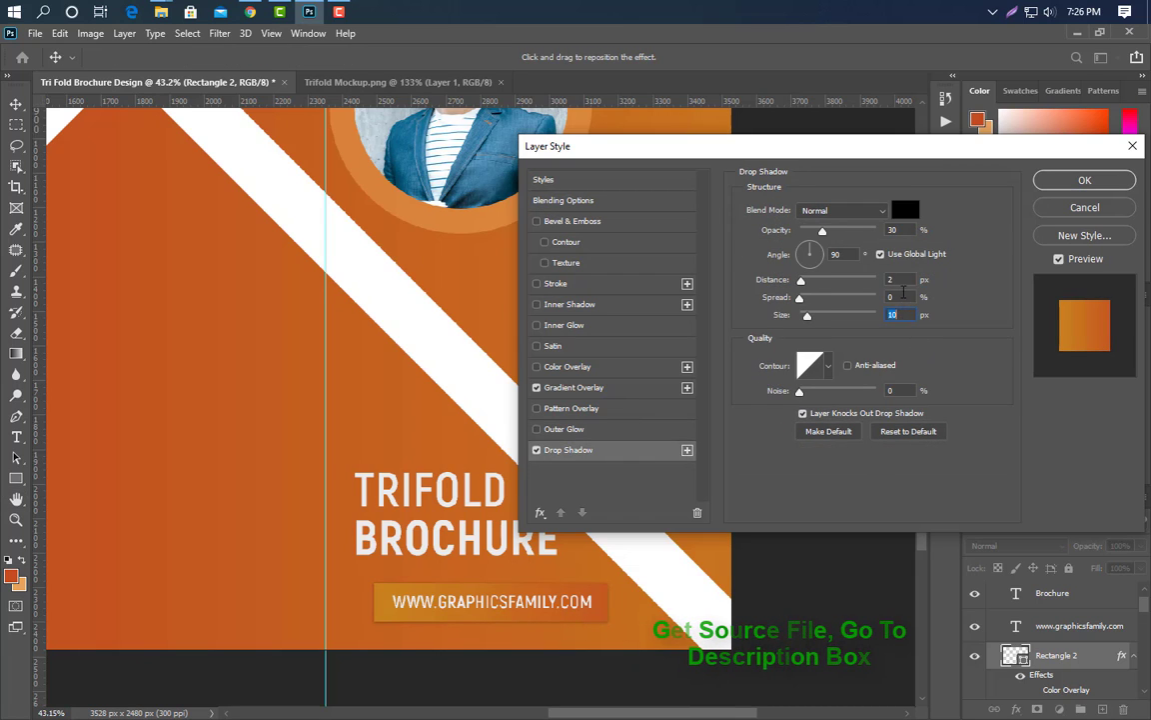
pyautogui.click(910, 282)
pyautogui.press('Tab')
pyautogui.press('Up')
pyautogui.press('Up')
pyautogui.press('Up')
pyautogui.press('Up')
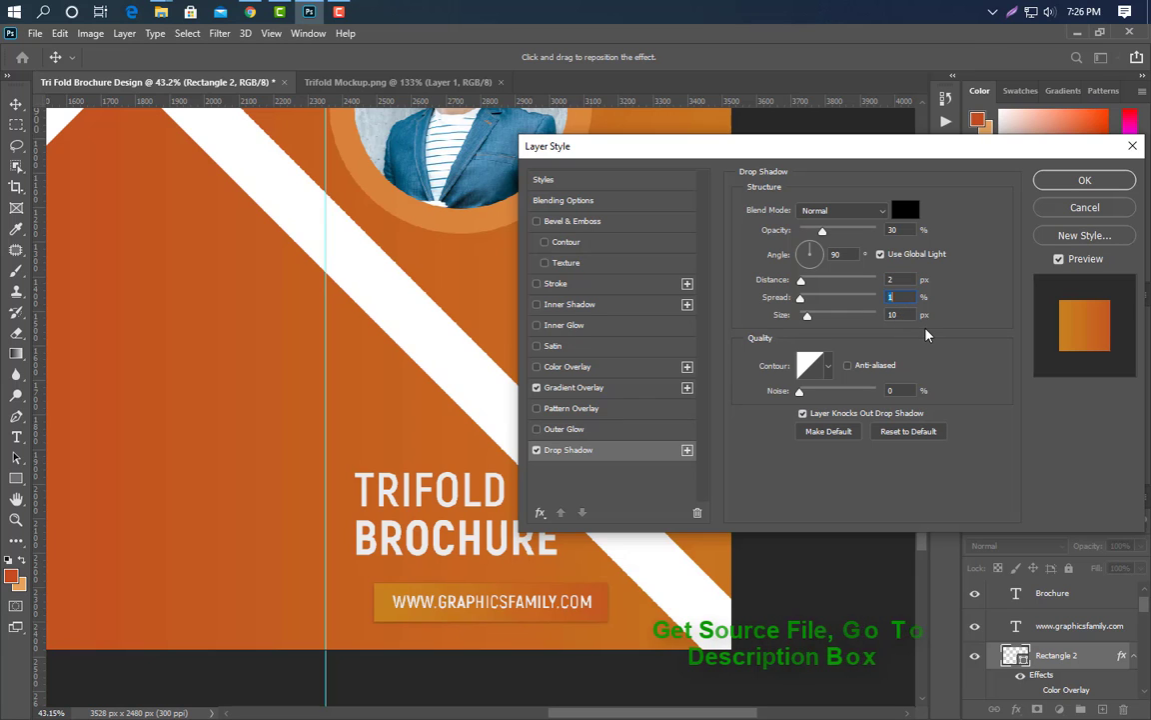
pyautogui.press('Up')
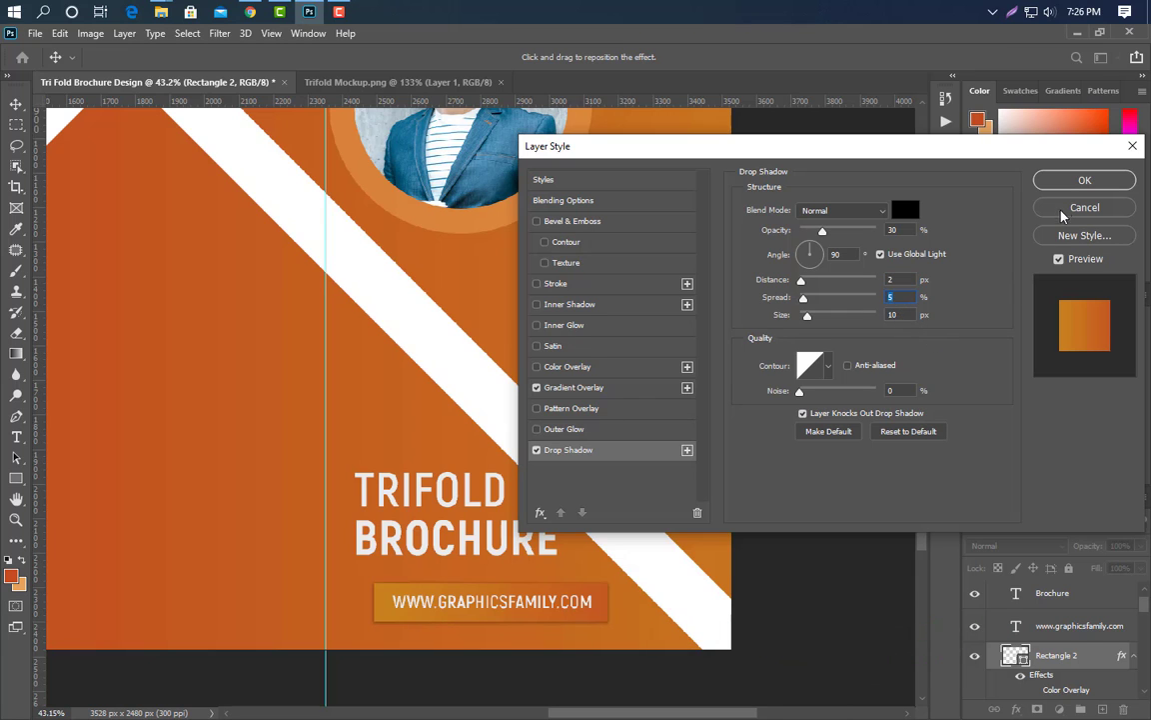
pyautogui.click(1081, 179)
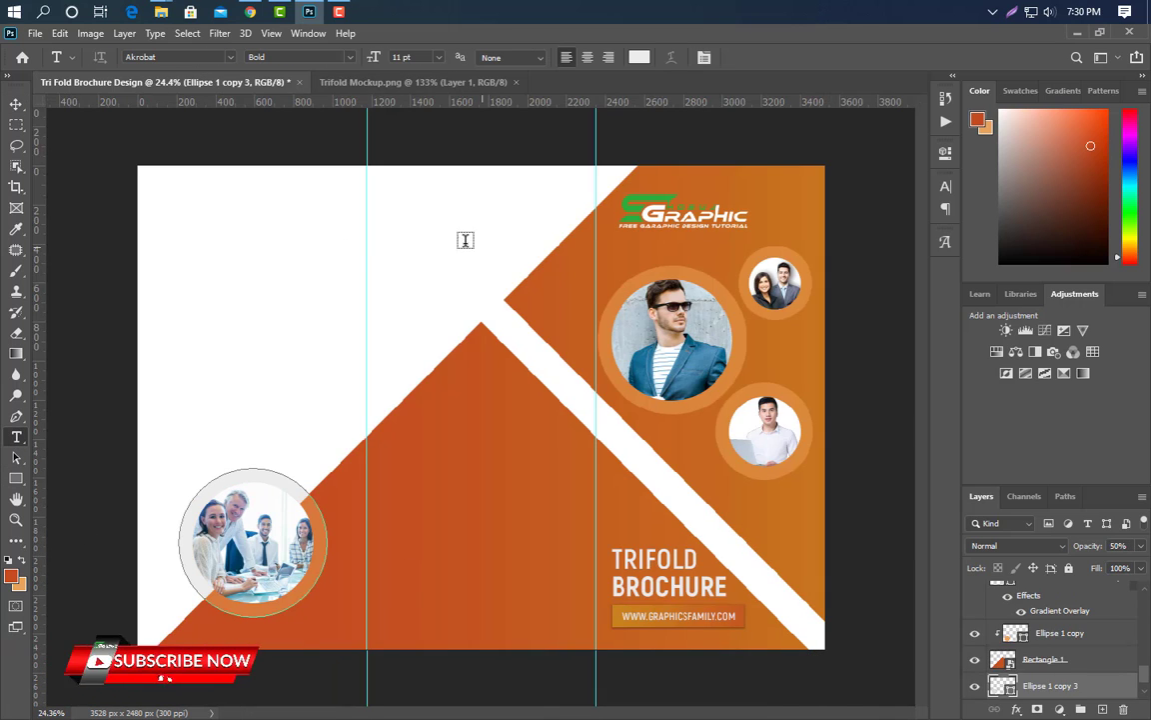
# Collapse the Group 1 copy 3 group and add the text "Business" on a new layer above it, near the middle panel's upper edge.
pyautogui.scroll(5, 1064, 612)
pyautogui.scroll(2, 1065, 611)
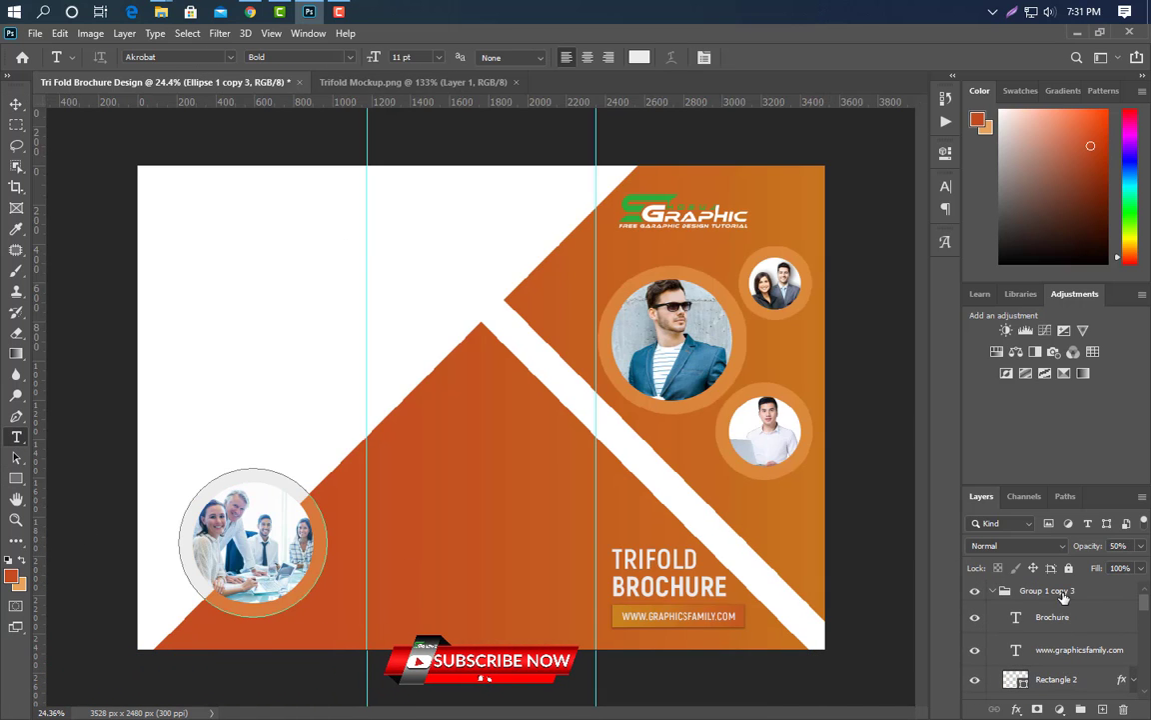
pyautogui.click(1065, 591)
pyautogui.click(992, 591)
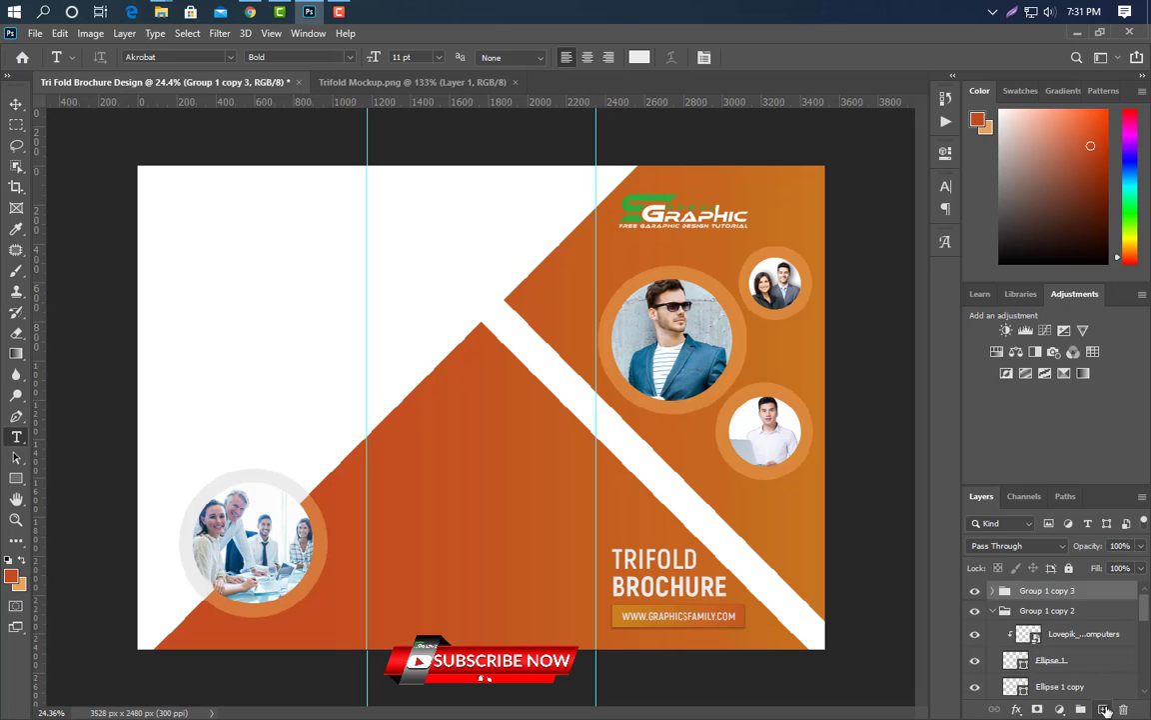
pyautogui.click(1104, 709)
pyautogui.click(390, 203)
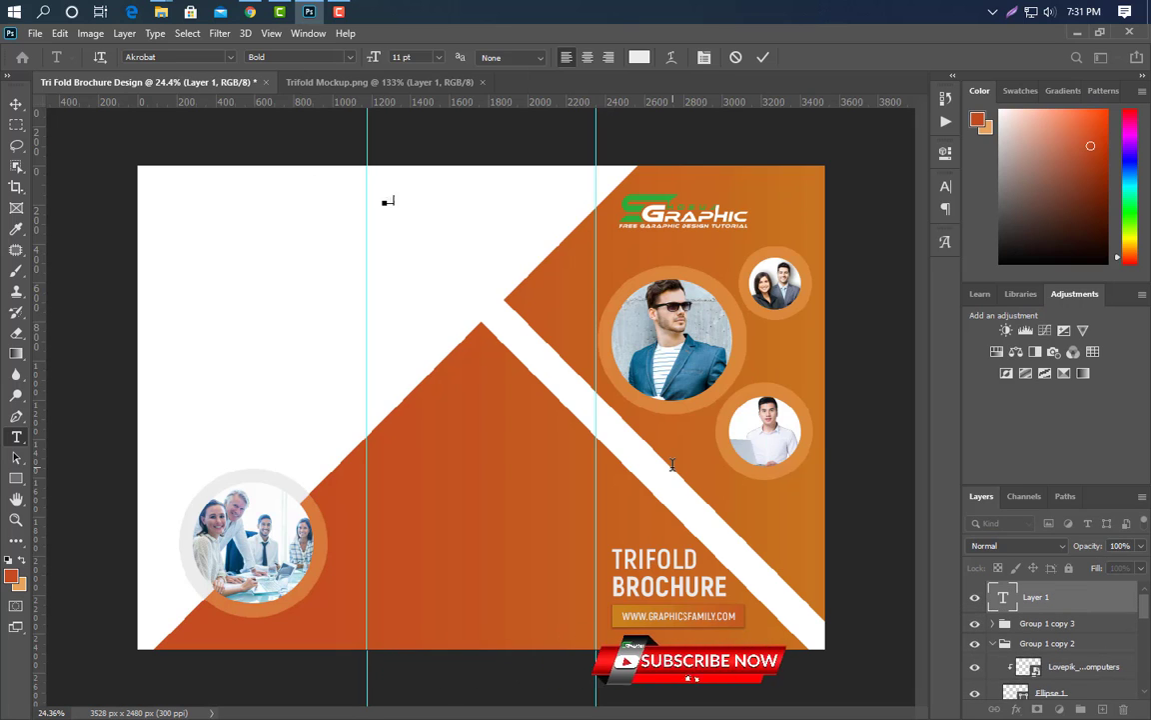
pyautogui.click(762, 58)
# Enlarge the BUSINESS heading on the middle panel to about 345%.
pyautogui.hotkey('ctrl', 't')
pyautogui.moveTo(423, 198); pyautogui.dragTo(512, 194)
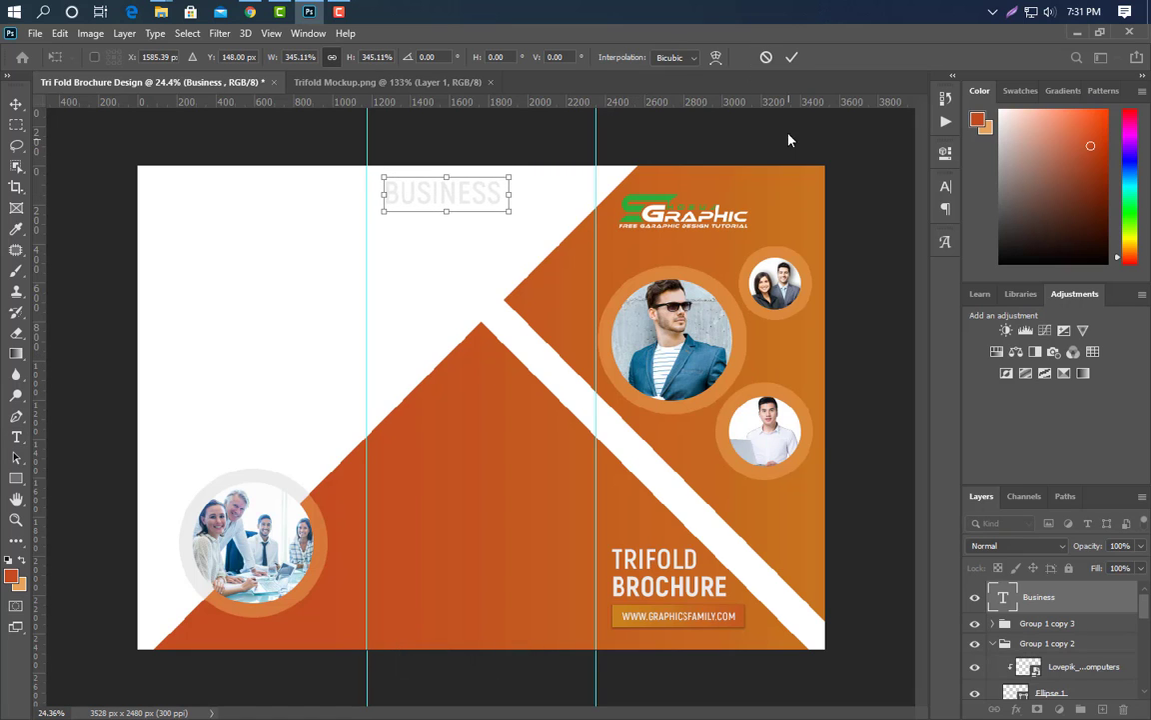
pyautogui.click(793, 57)
# Set the BUSINESS heading's tracking to 0 and color it with the dark orange sampled from the lower diamond.
pyautogui.click(945, 186)
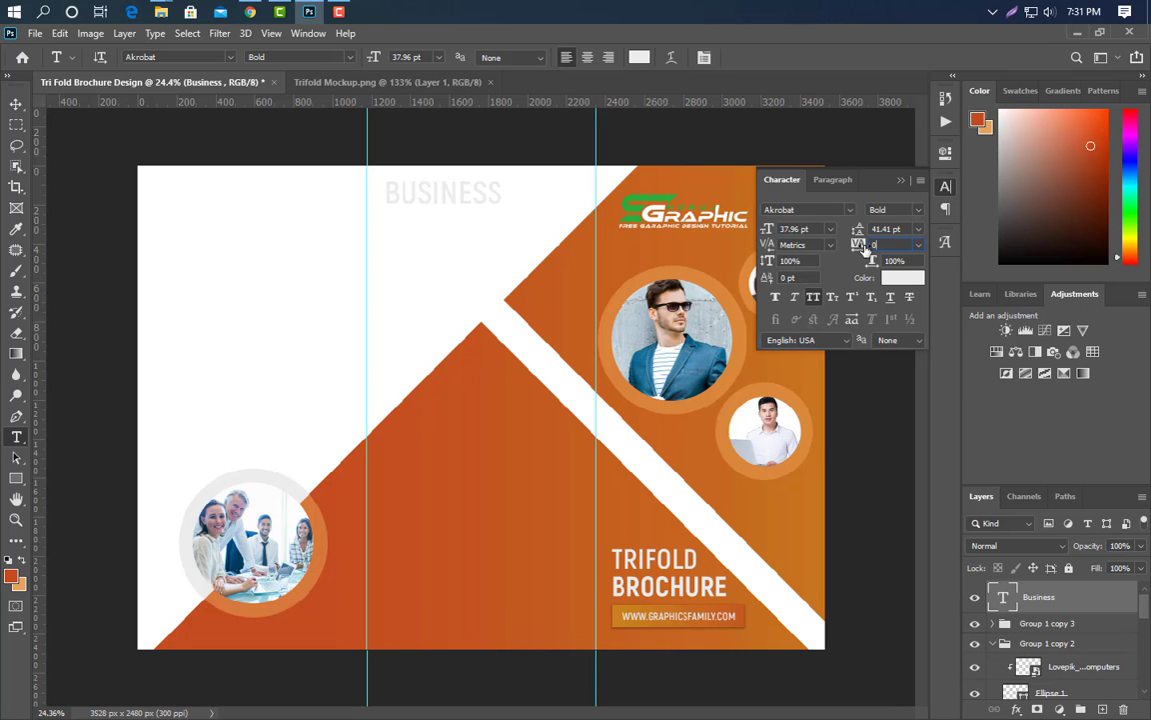
pyautogui.click(902, 277)
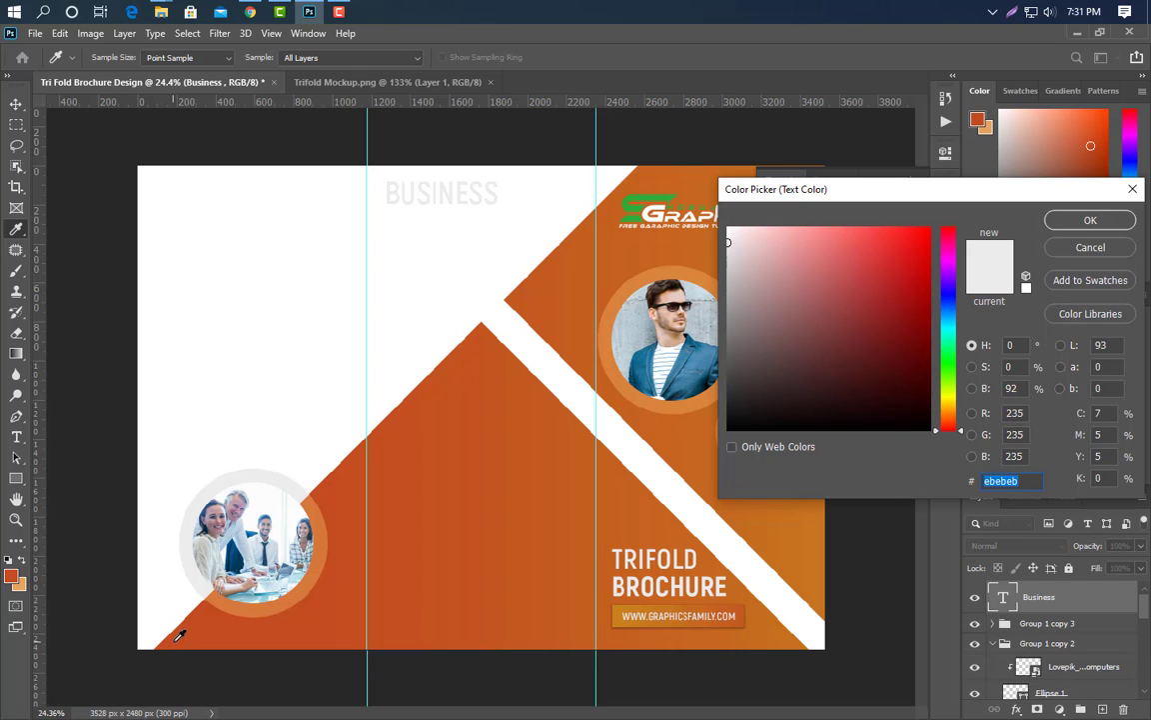
pyautogui.click(177, 634)
pyautogui.click(1090, 220)
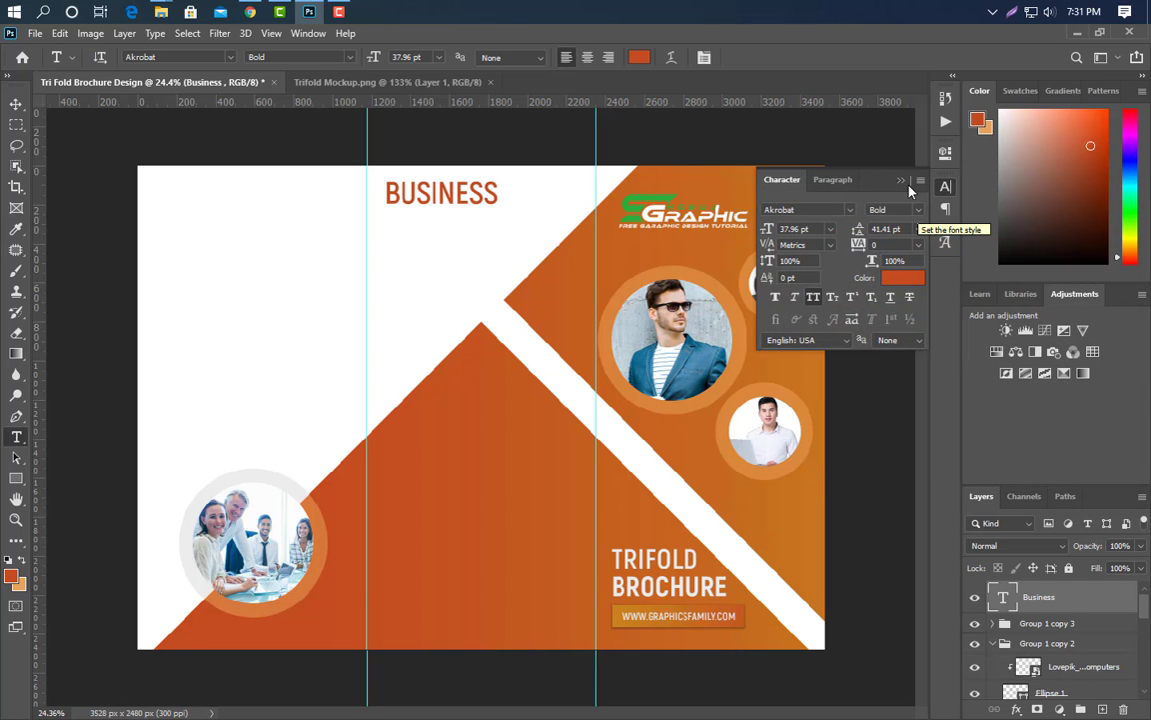
pyautogui.click(809, 163)
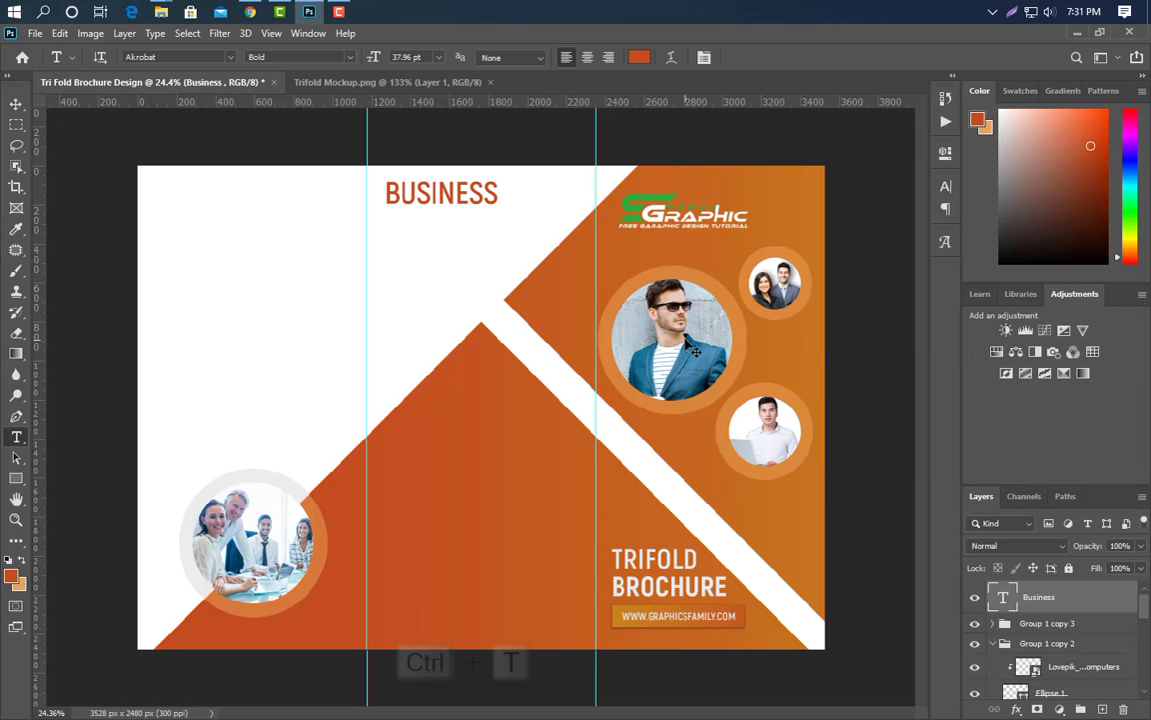
# Scale the BUSINESS heading down to about 90.75%.
pyautogui.hotkey('ctrl', 't')
pyautogui.moveTo(507, 197); pyautogui.dragTo(490, 198)
pyautogui.click(792, 57)
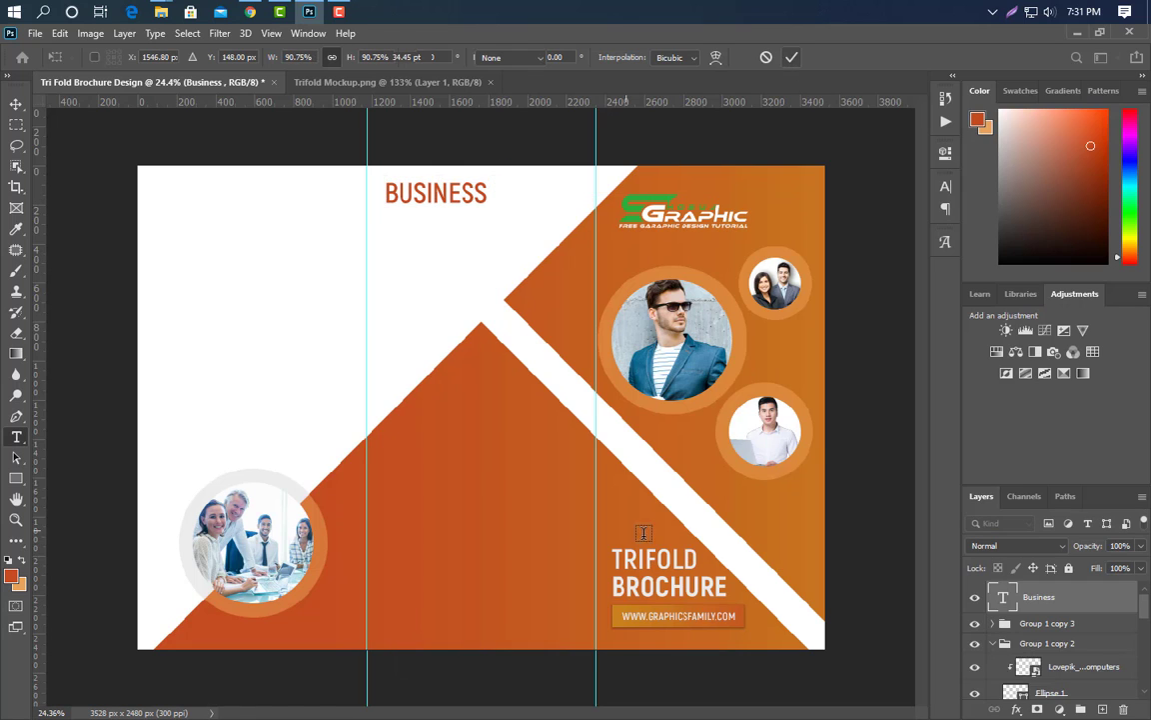
# Add the text "Grow your plan" on a new layer just beneath the BUSINESS heading on the middle panel.
pyautogui.press('t')
pyautogui.click(385, 222)
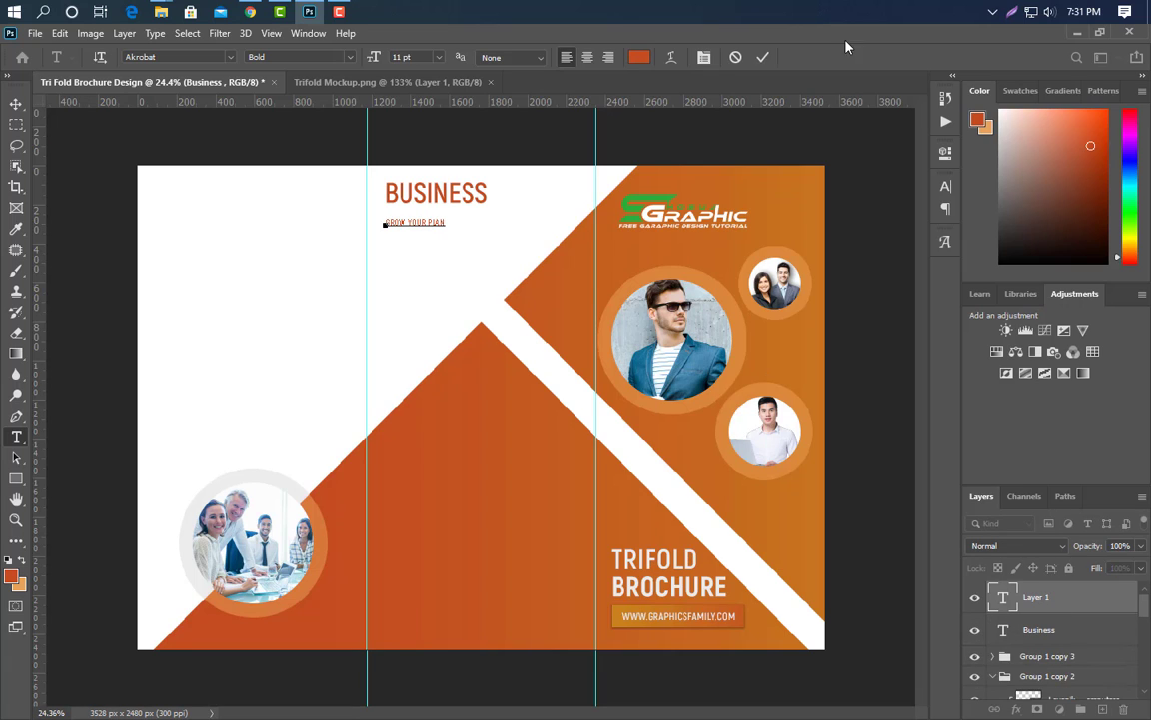
pyautogui.write('Grow your plan')
pyautogui.click(763, 58)
# Enlarge the GROW YOUR PLAN subheading to about 248% and place it just below BUSINESS.
pyautogui.hotkey('ctrl', 't')
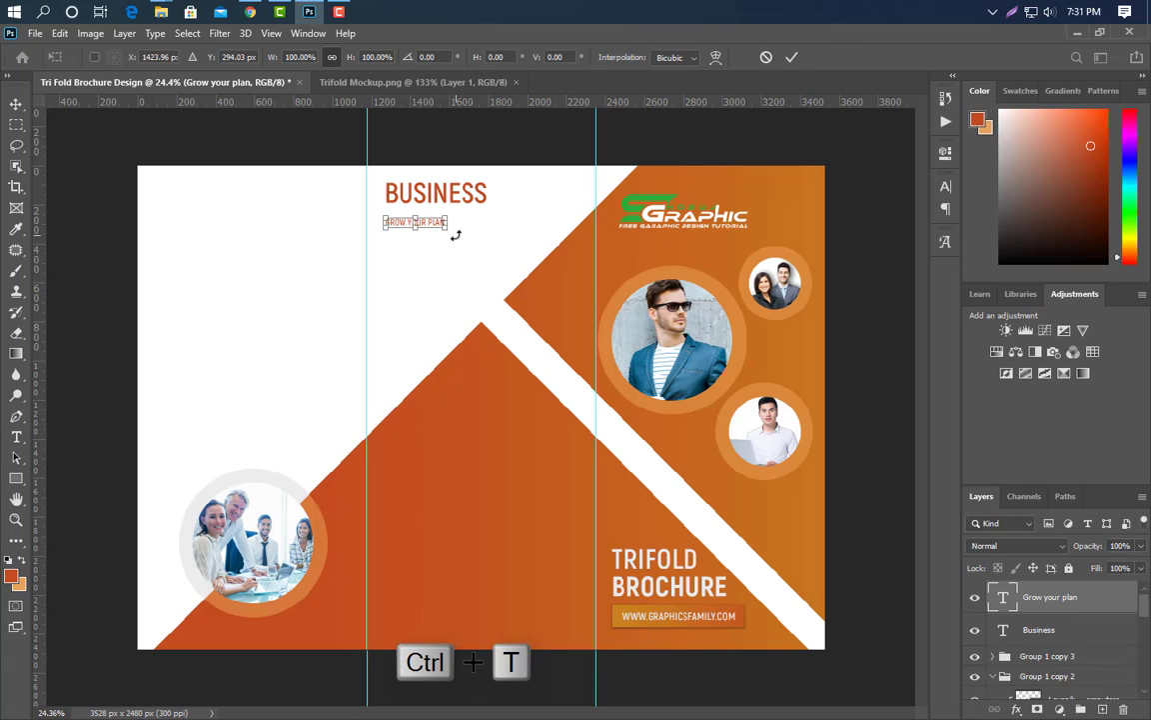
pyautogui.moveTo(449, 221); pyautogui.dragTo(535, 222)
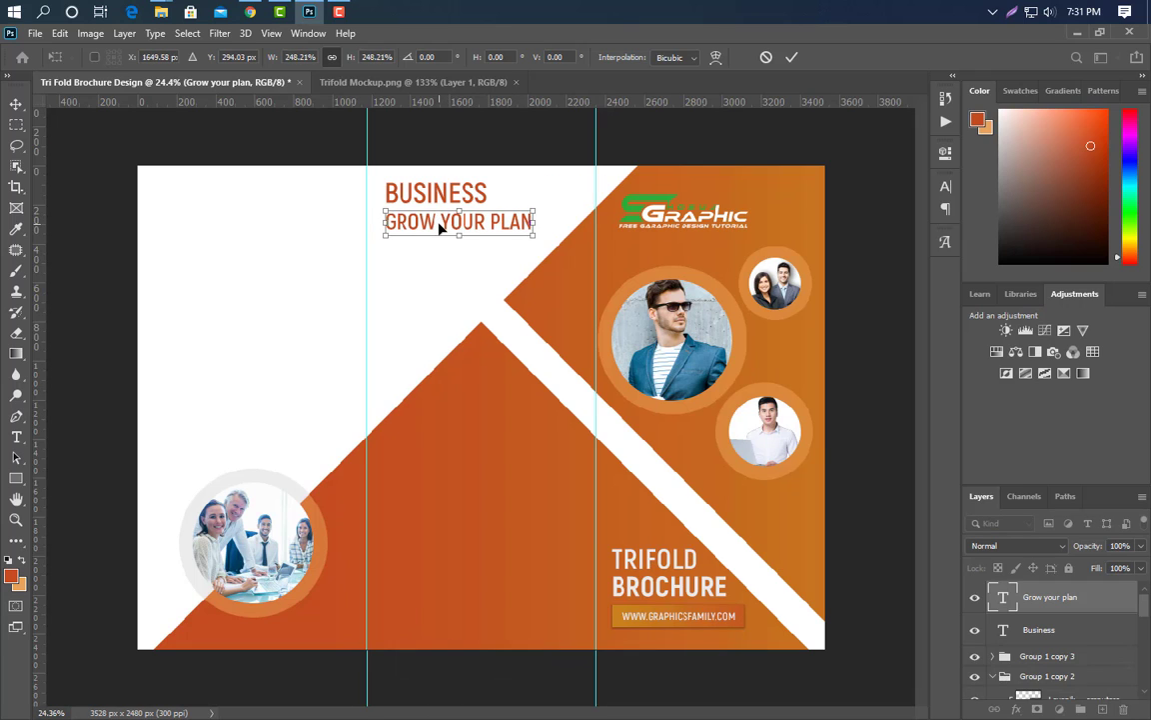
pyautogui.moveTo(440, 228); pyautogui.dragTo(442, 229)
pyautogui.click(791, 58)
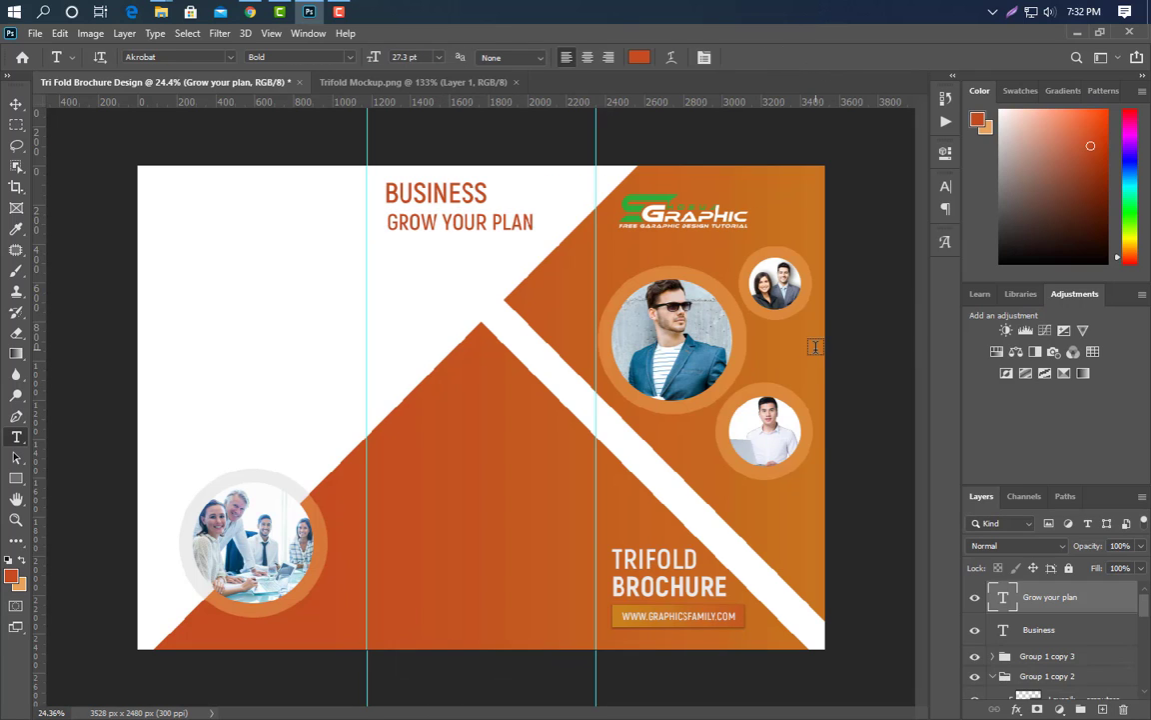
# Nudge the GROW YOUR PLAN subheading up to align with BUSINESS and set its text color to #353535.
pyautogui.press('v')
pyautogui.click(946, 189)
pyautogui.click(874, 283)
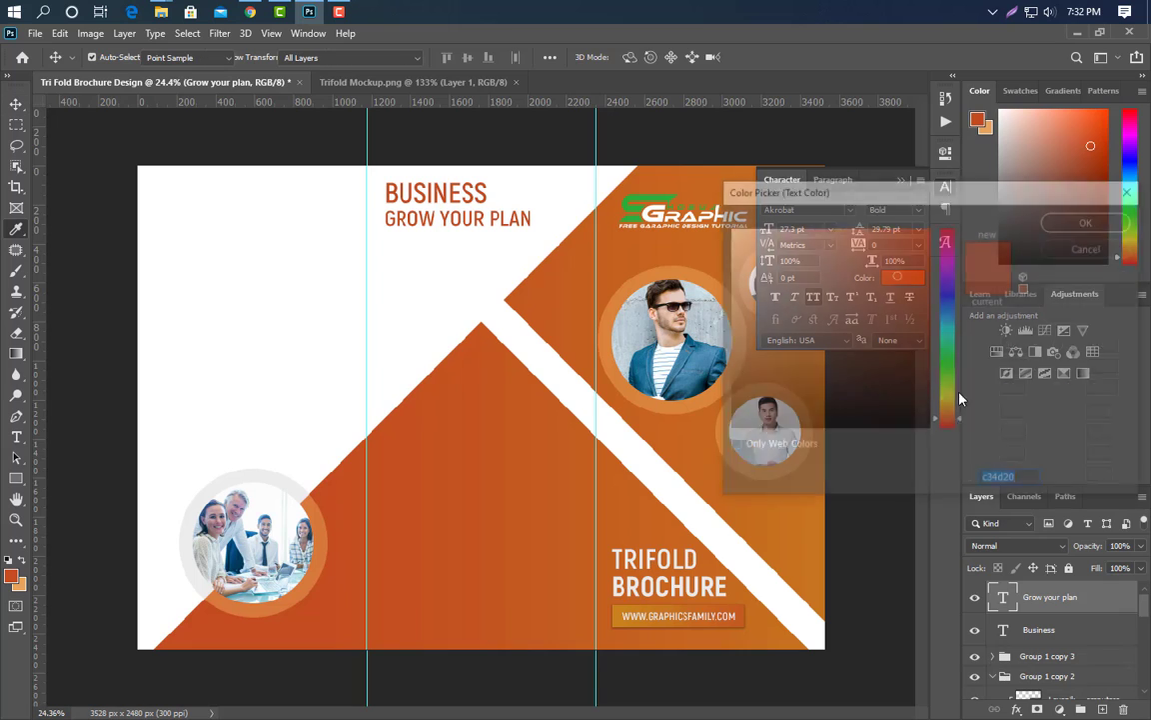
pyautogui.write('353535')
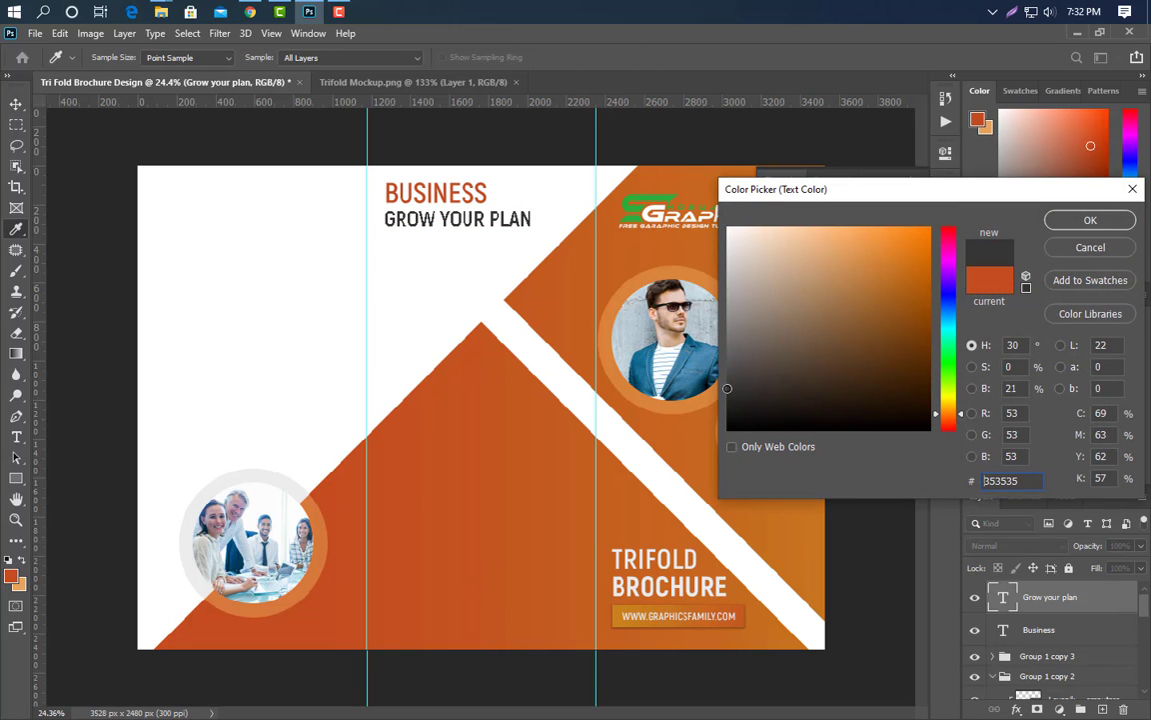
pyautogui.press('Return')
# Draw a thin horizontal rectangle shape beneath GROW YOUR PLAN, spanning the width of the subheading.
pyautogui.click(16, 479)
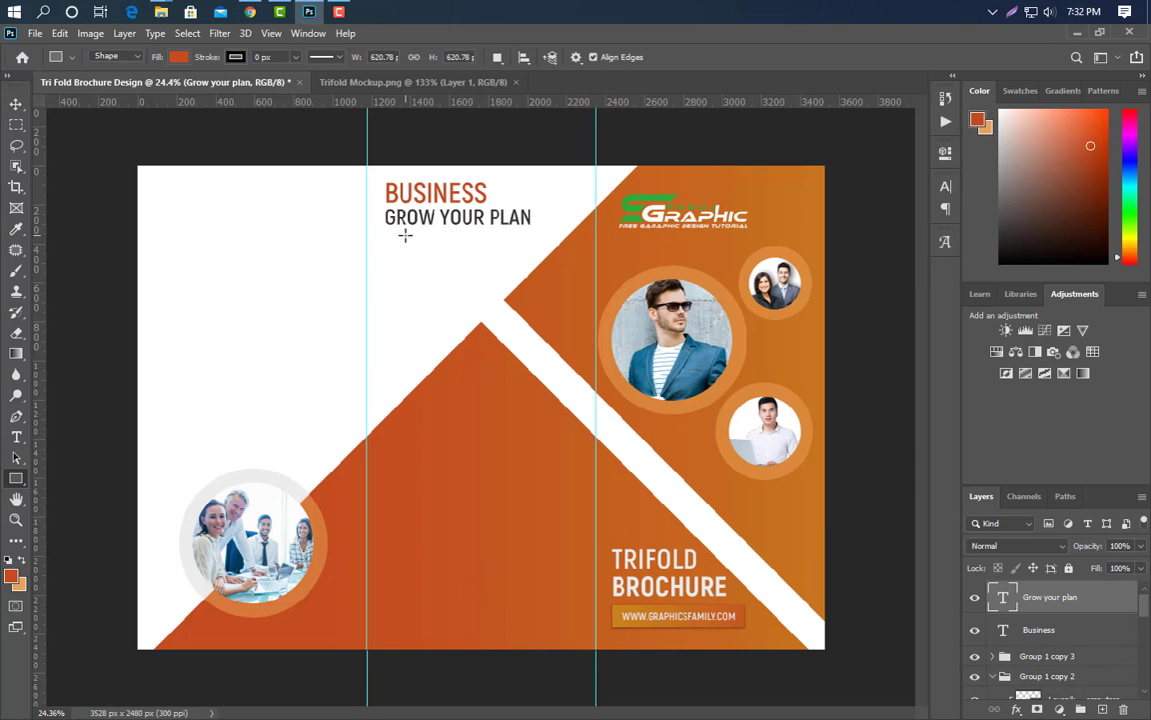
pyautogui.moveTo(385, 237); pyautogui.dragTo(530, 237)
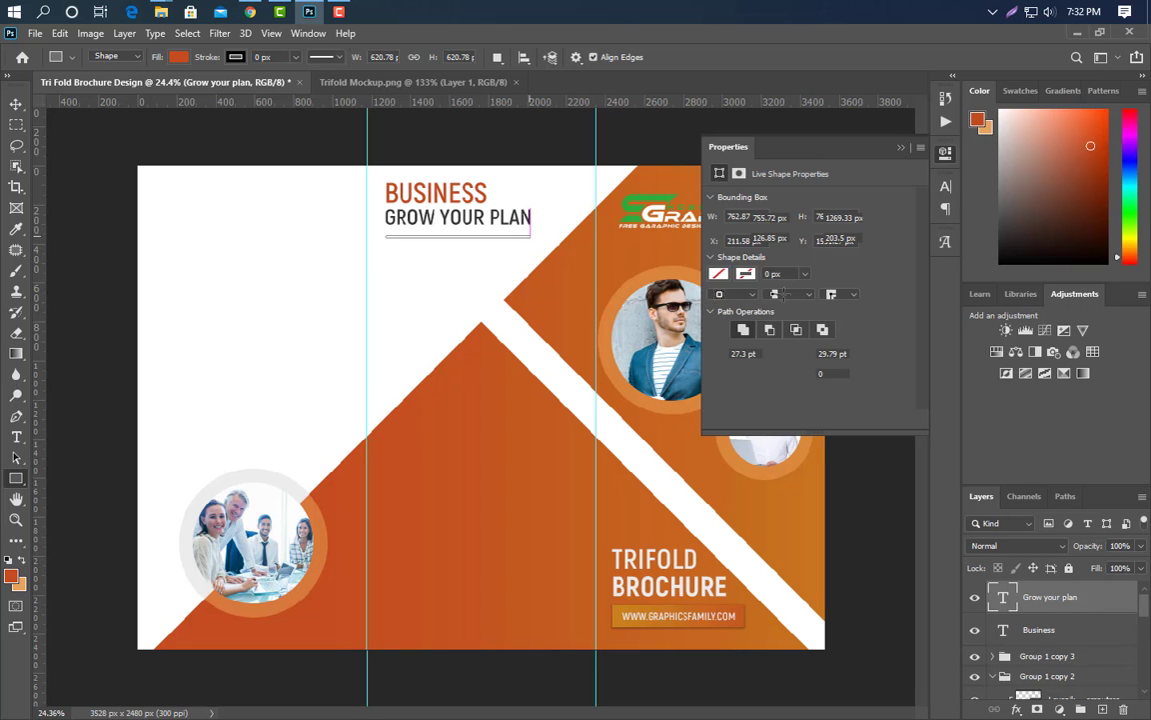